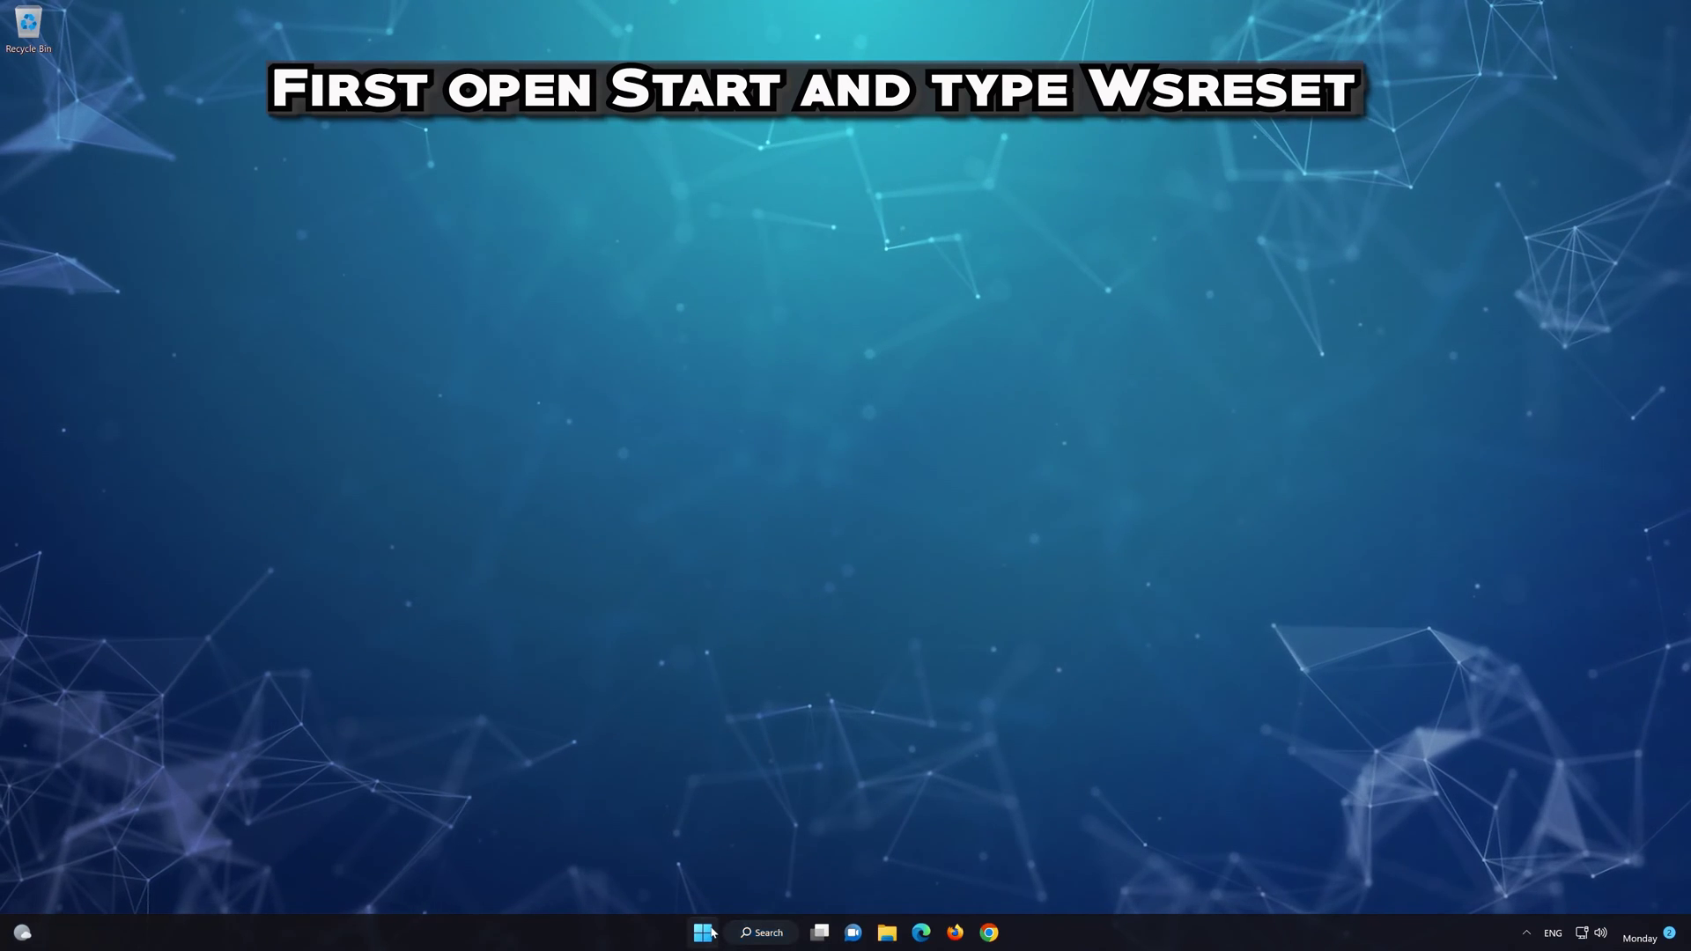
Search Windows for wsreset and run the command to reset the Microsoft Store cache.
{"action": "left_click", "coordinate": [704, 932]}
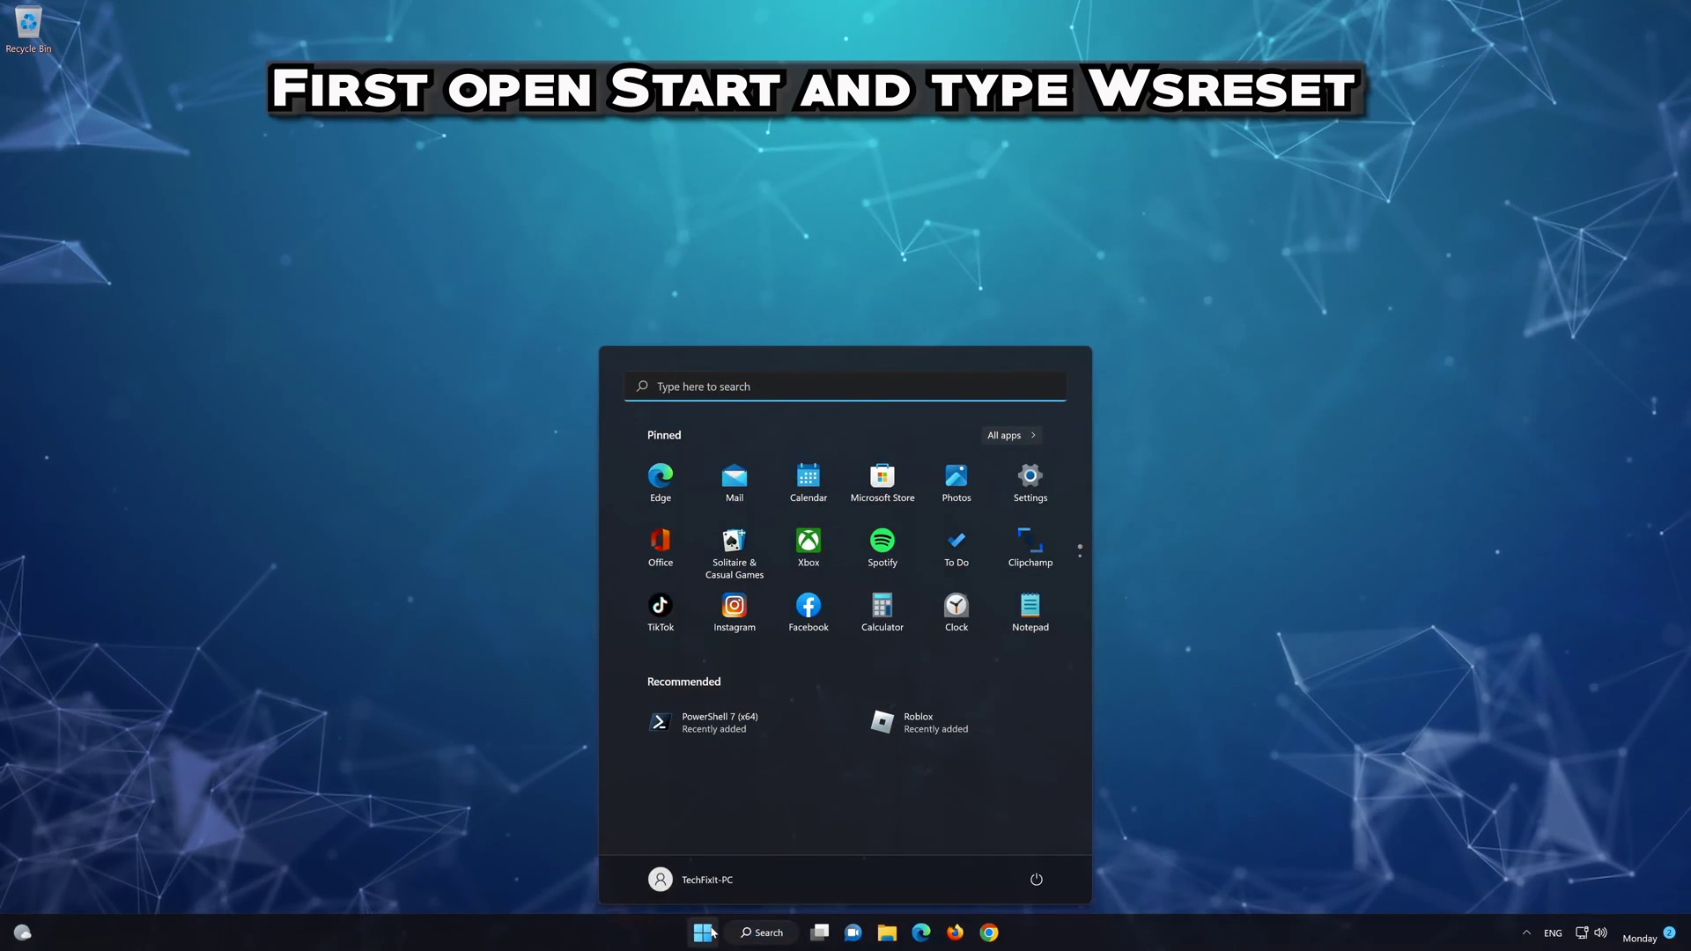
{"action": "type", "text": "wsreset"}
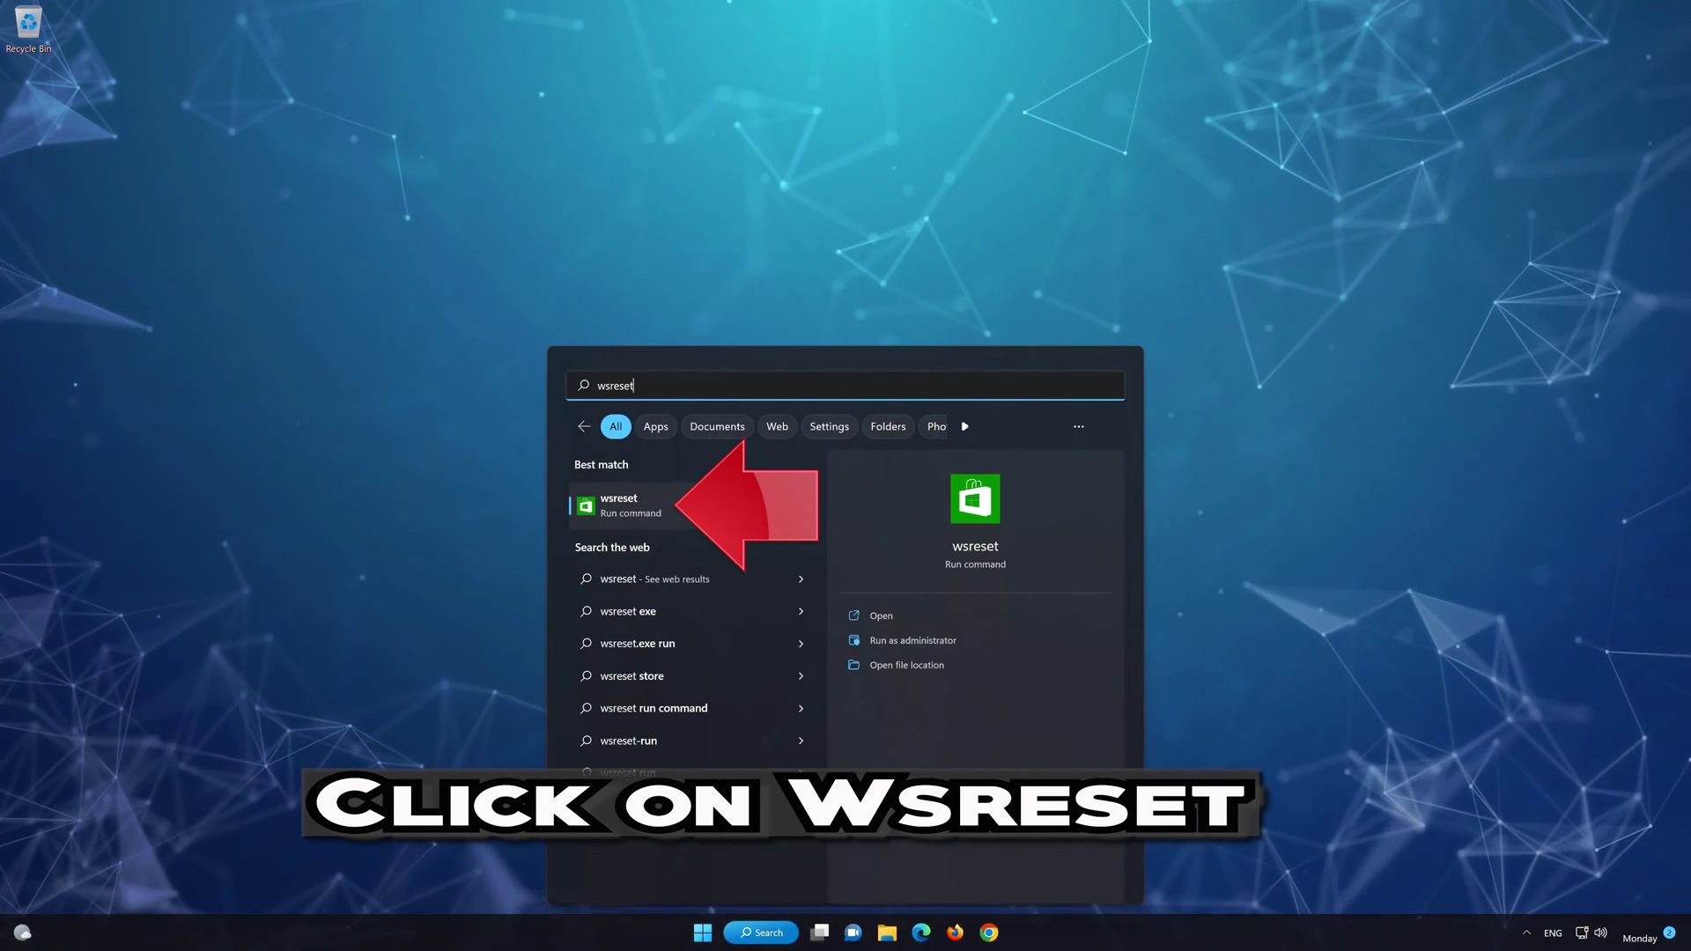
{"action": "left_click", "coordinate": [715, 511]}
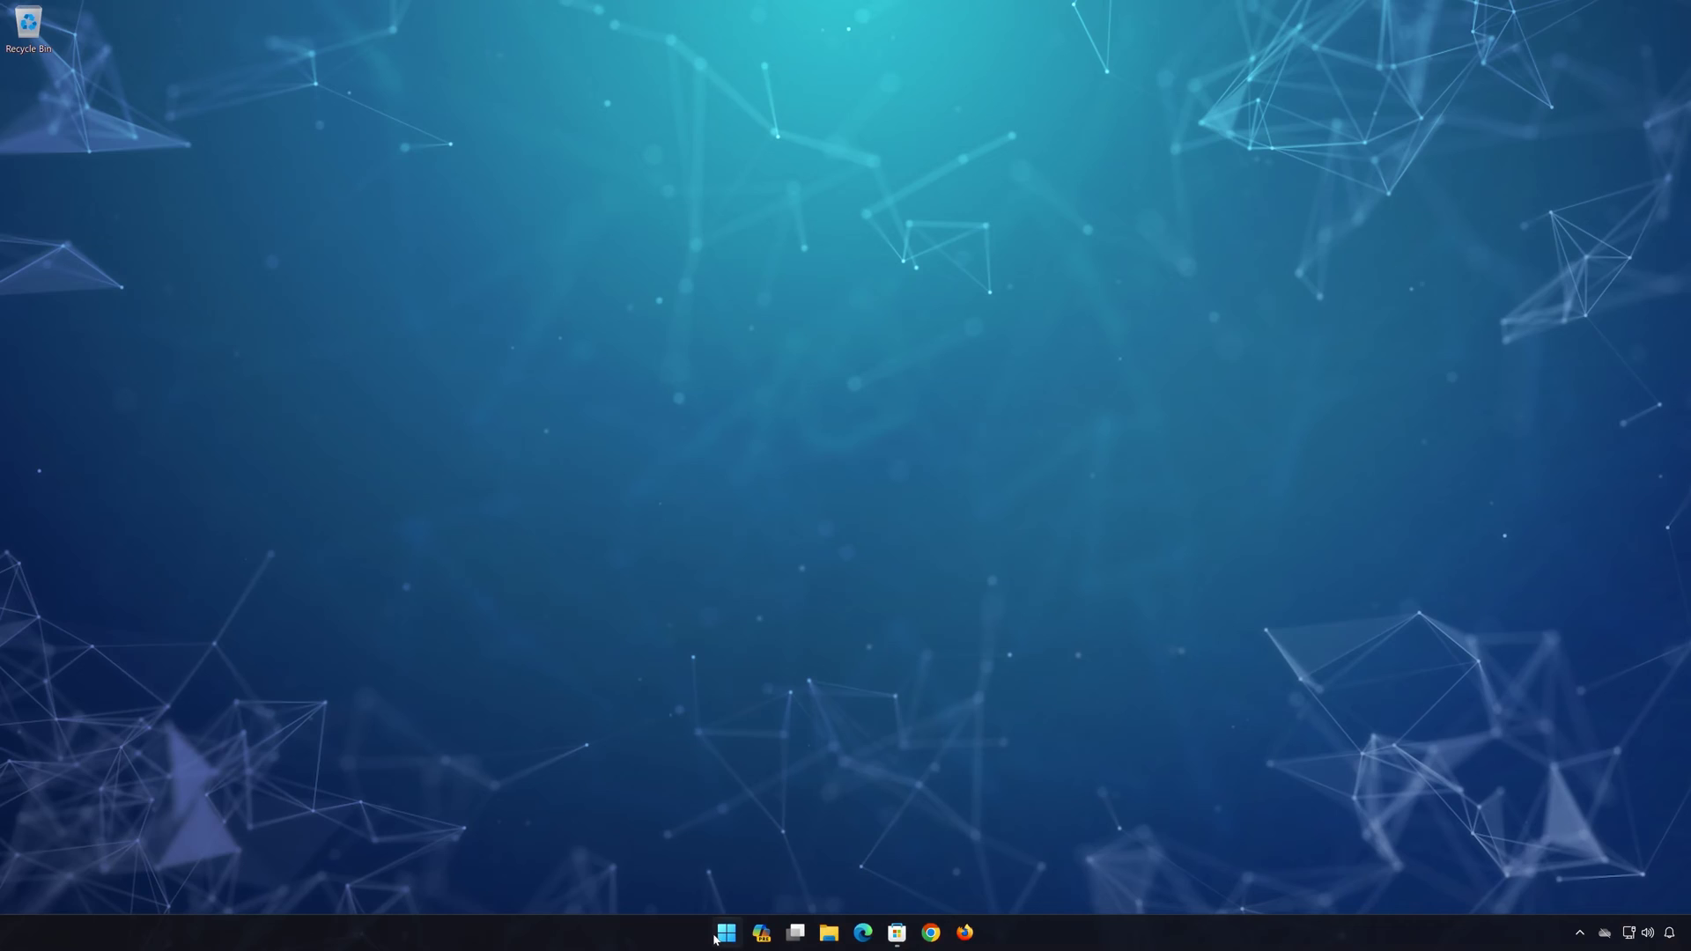
Switch to the Xbox app, move its window toward the middle of the desktop and open Xbox Support.
{"action": "left_click", "coordinate": [724, 934]}
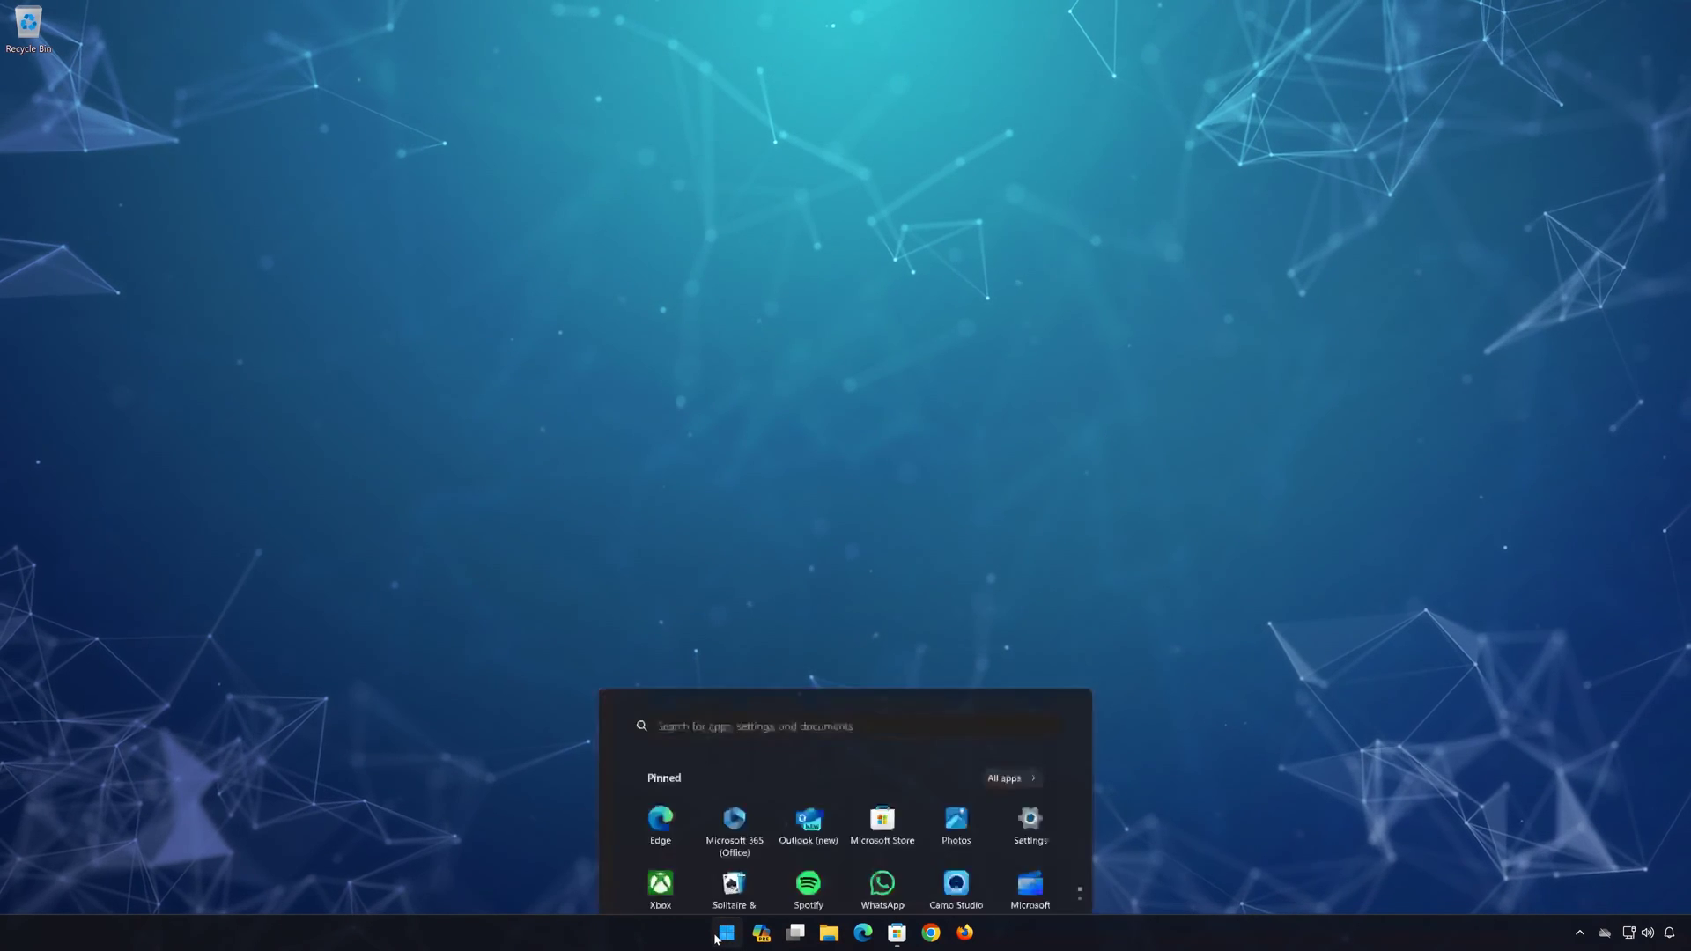
{"action": "left_click", "coordinate": [662, 546]}
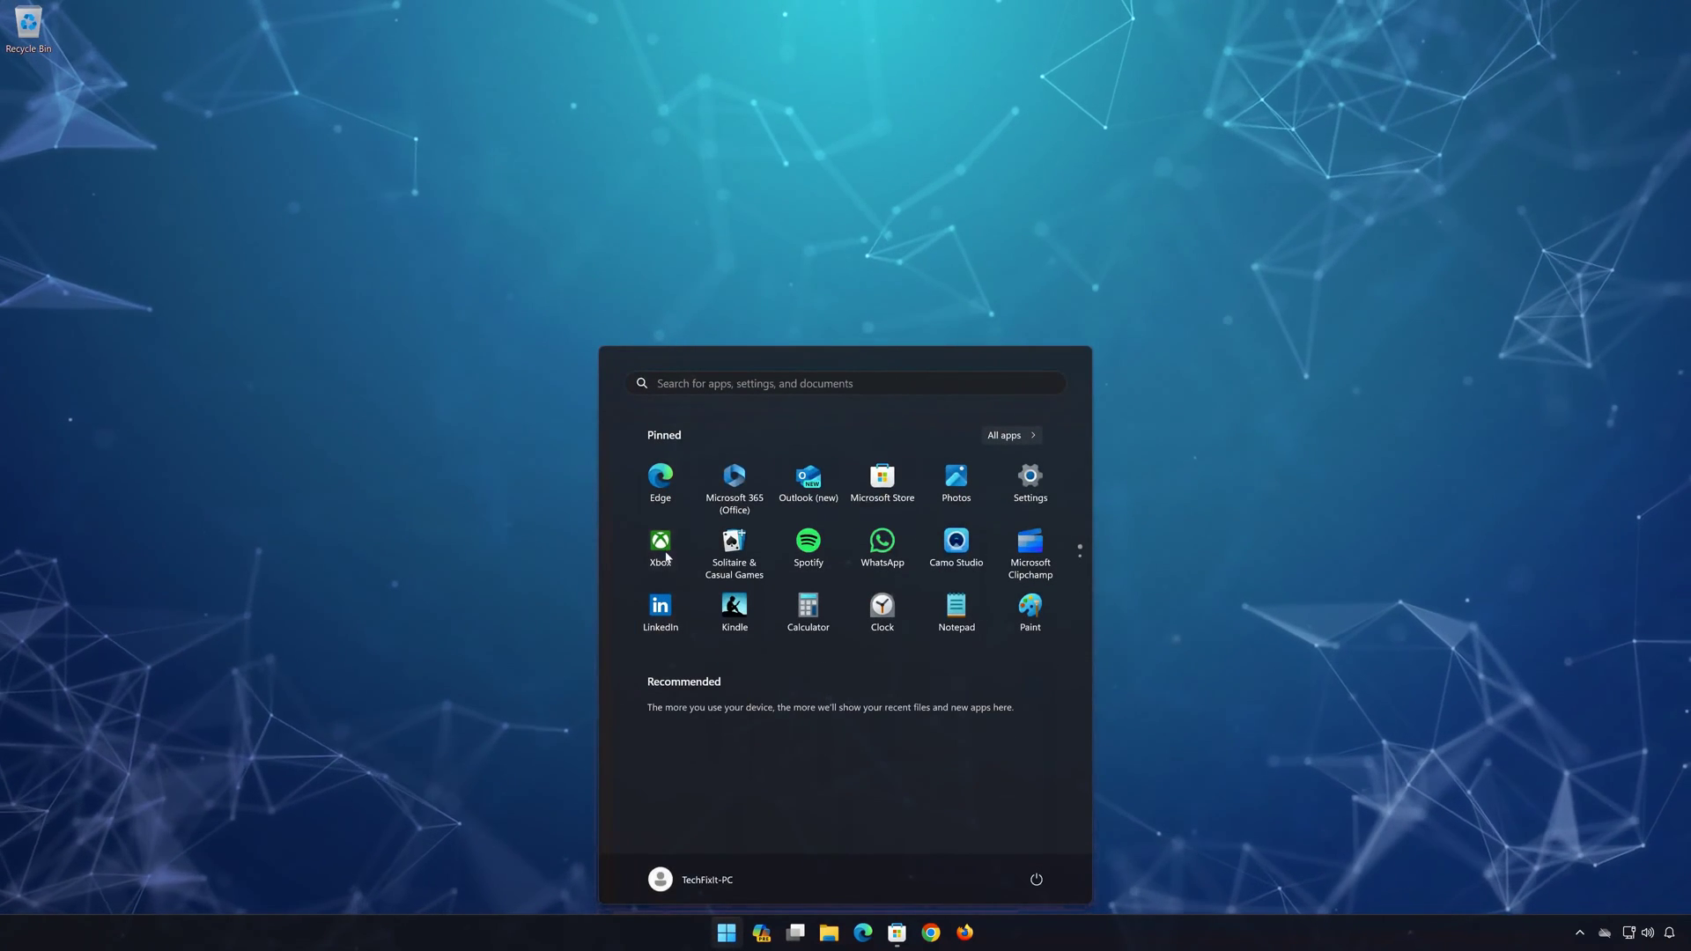
{"action": "left_click_drag", "start_coordinate": [612, 43], "coordinate": [944, 158]}
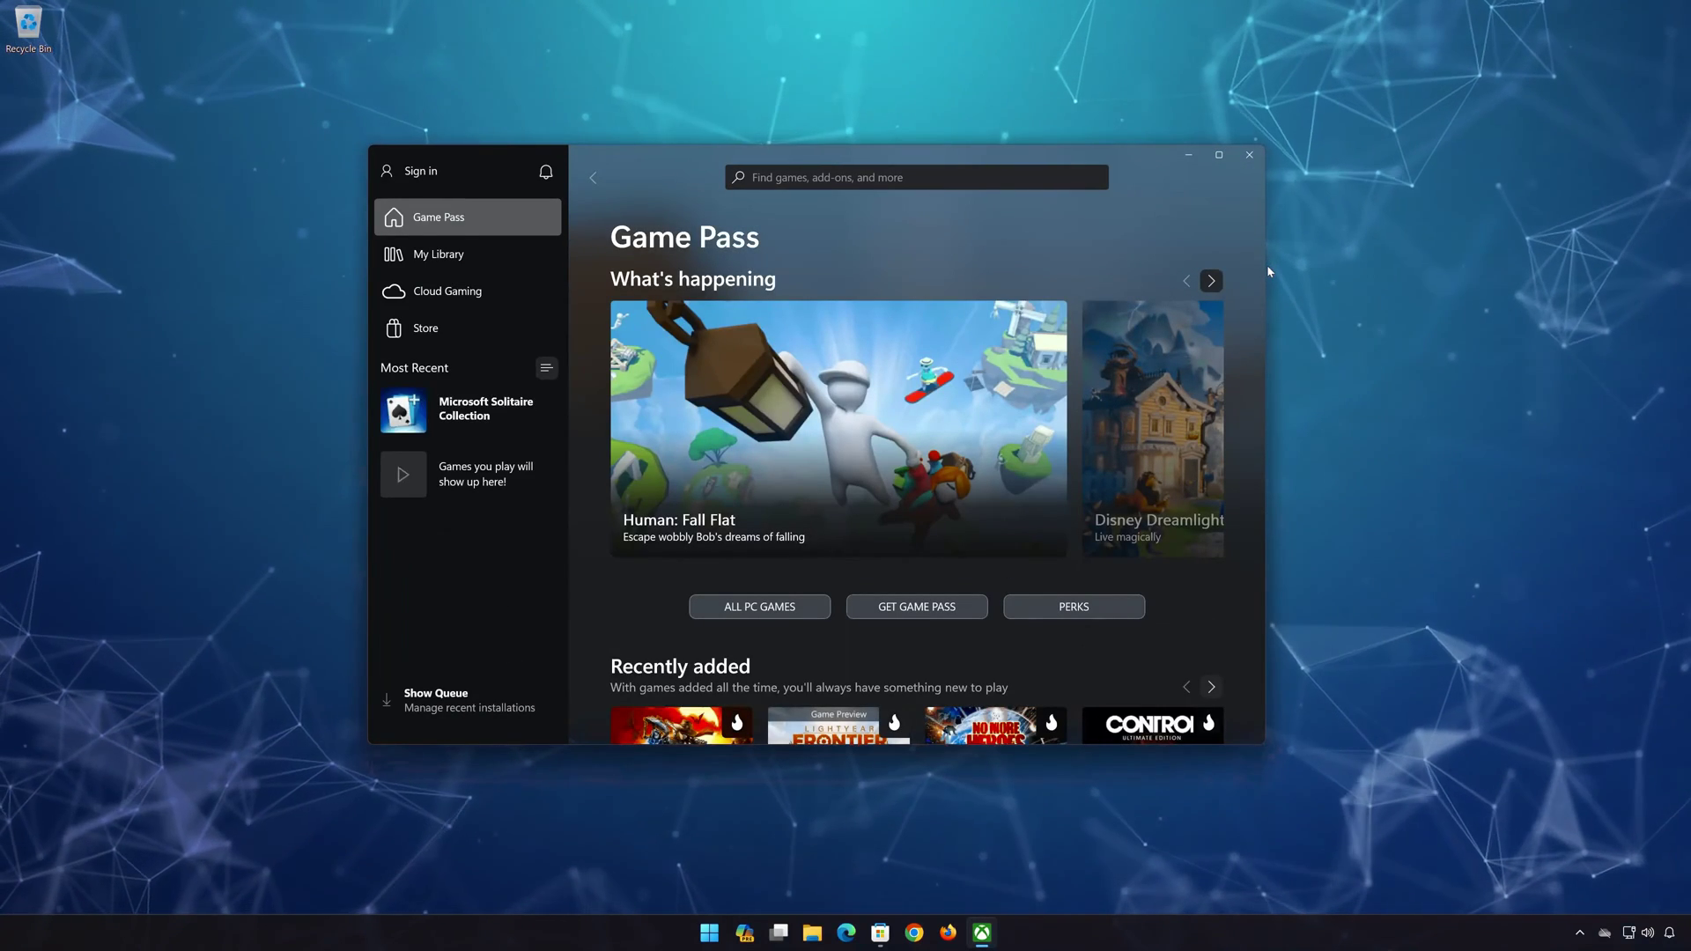
{"action": "left_click", "coordinate": [422, 180]}
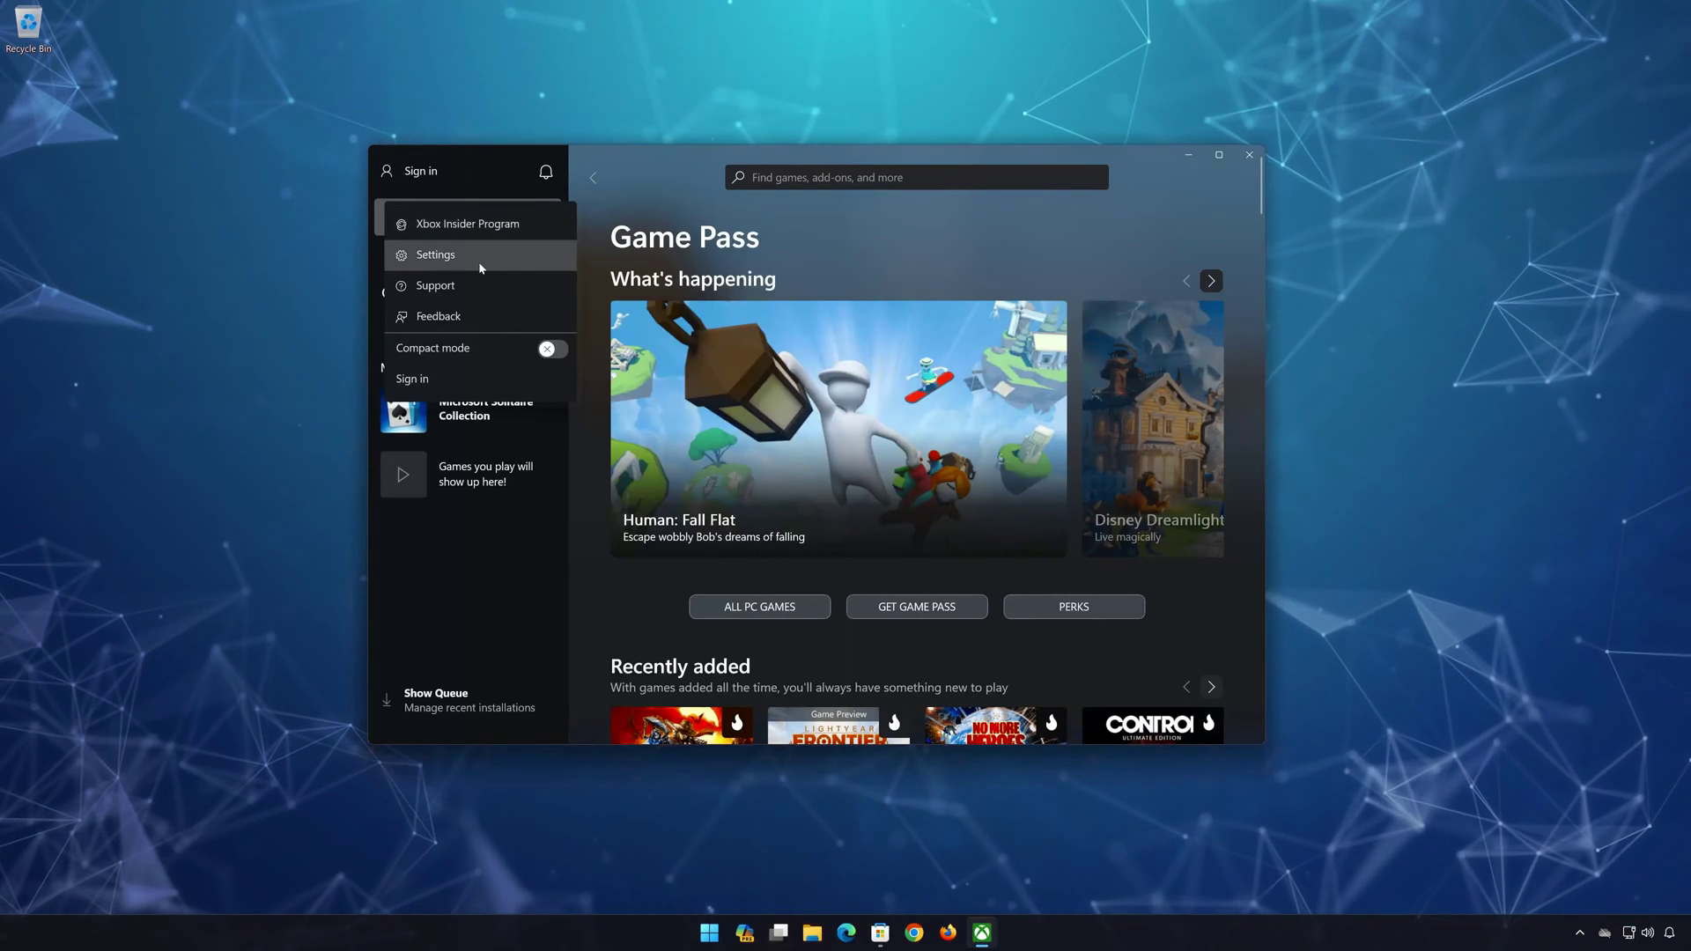
{"action": "left_click", "coordinate": [441, 293]}
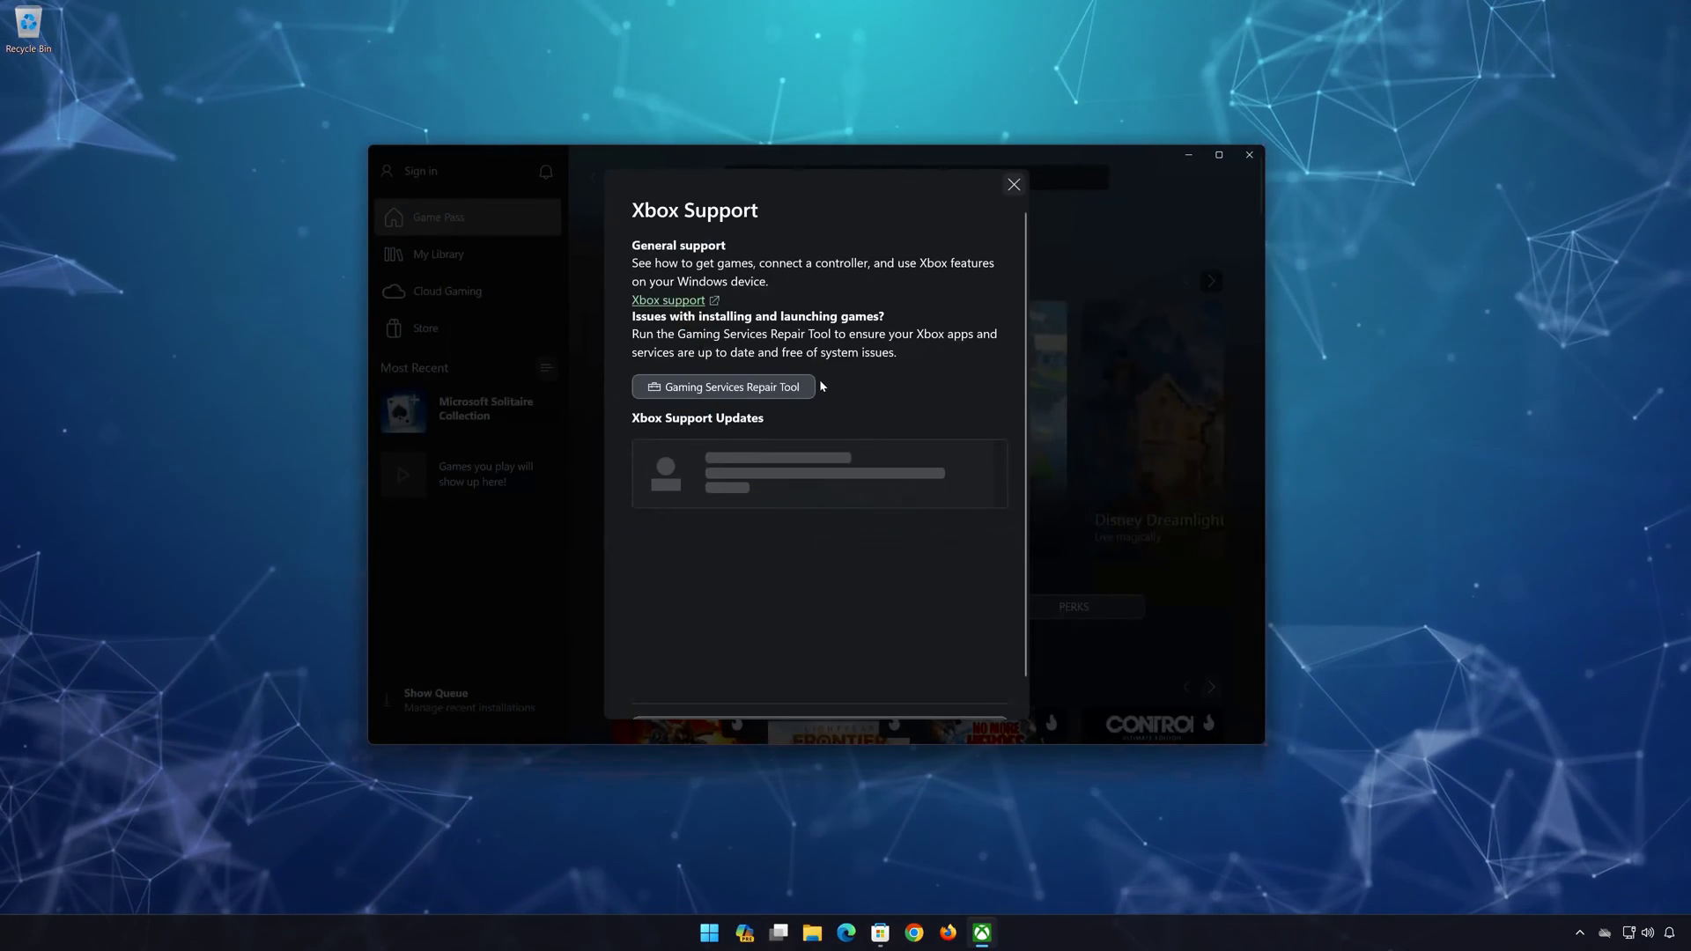
Start the repair process with the Gaming Services Repair Tool and allow Xbox to make changes to the device.
{"action": "left_click", "coordinate": [765, 390]}
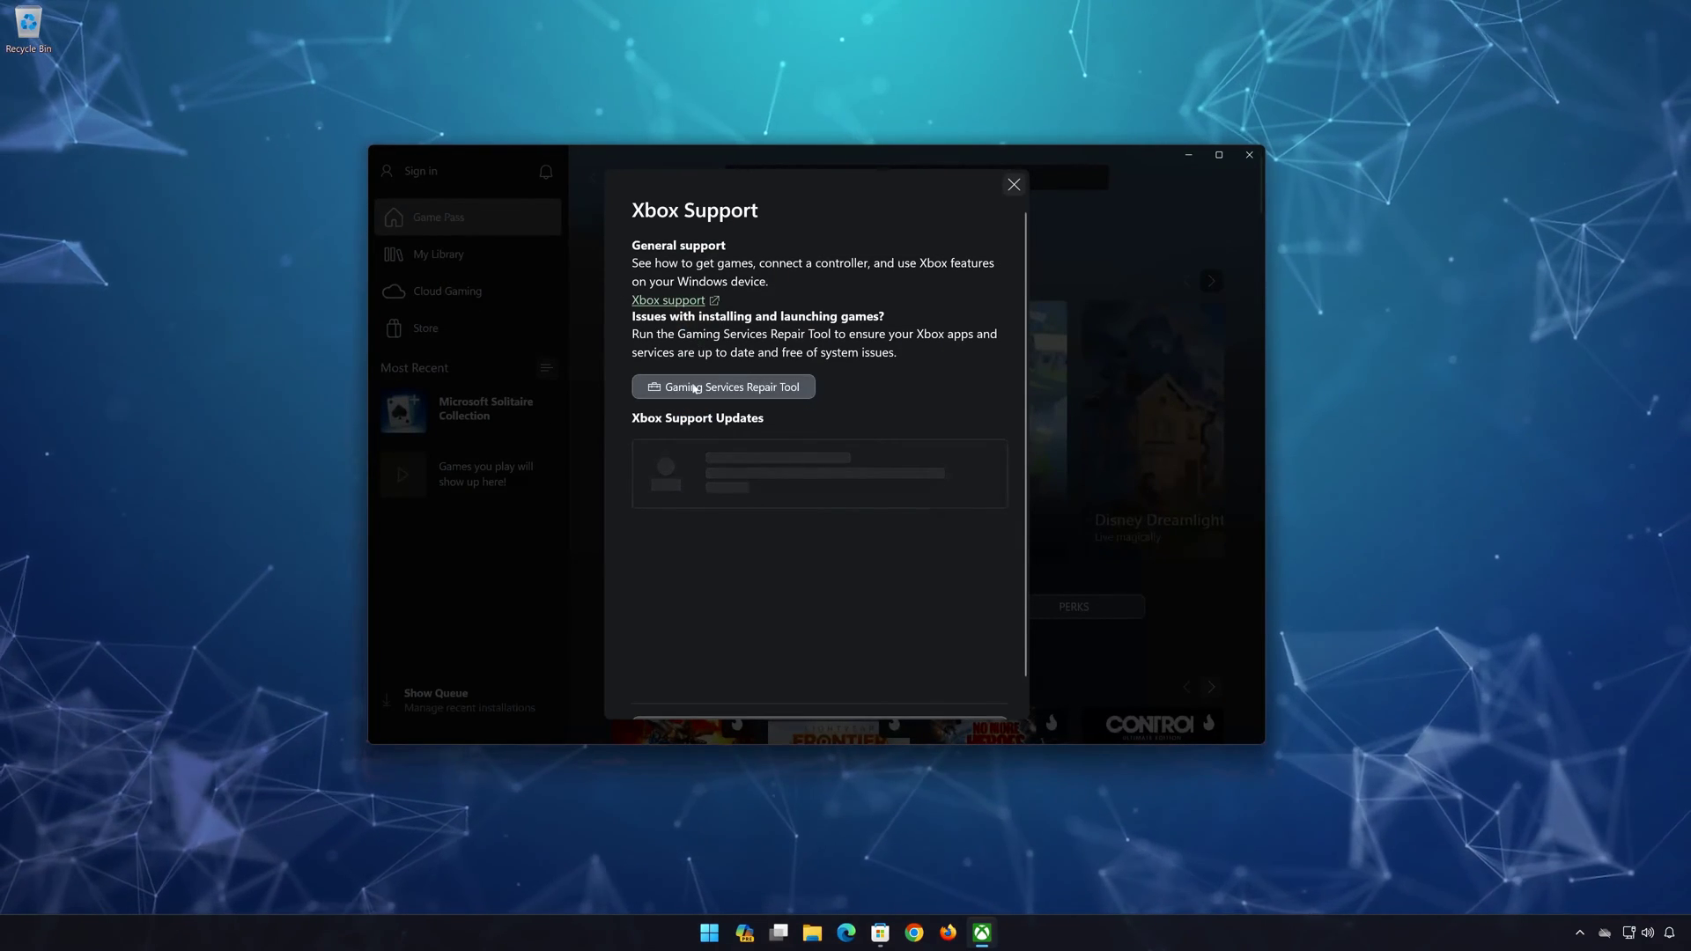
{"action": "left_click", "coordinate": [754, 393]}
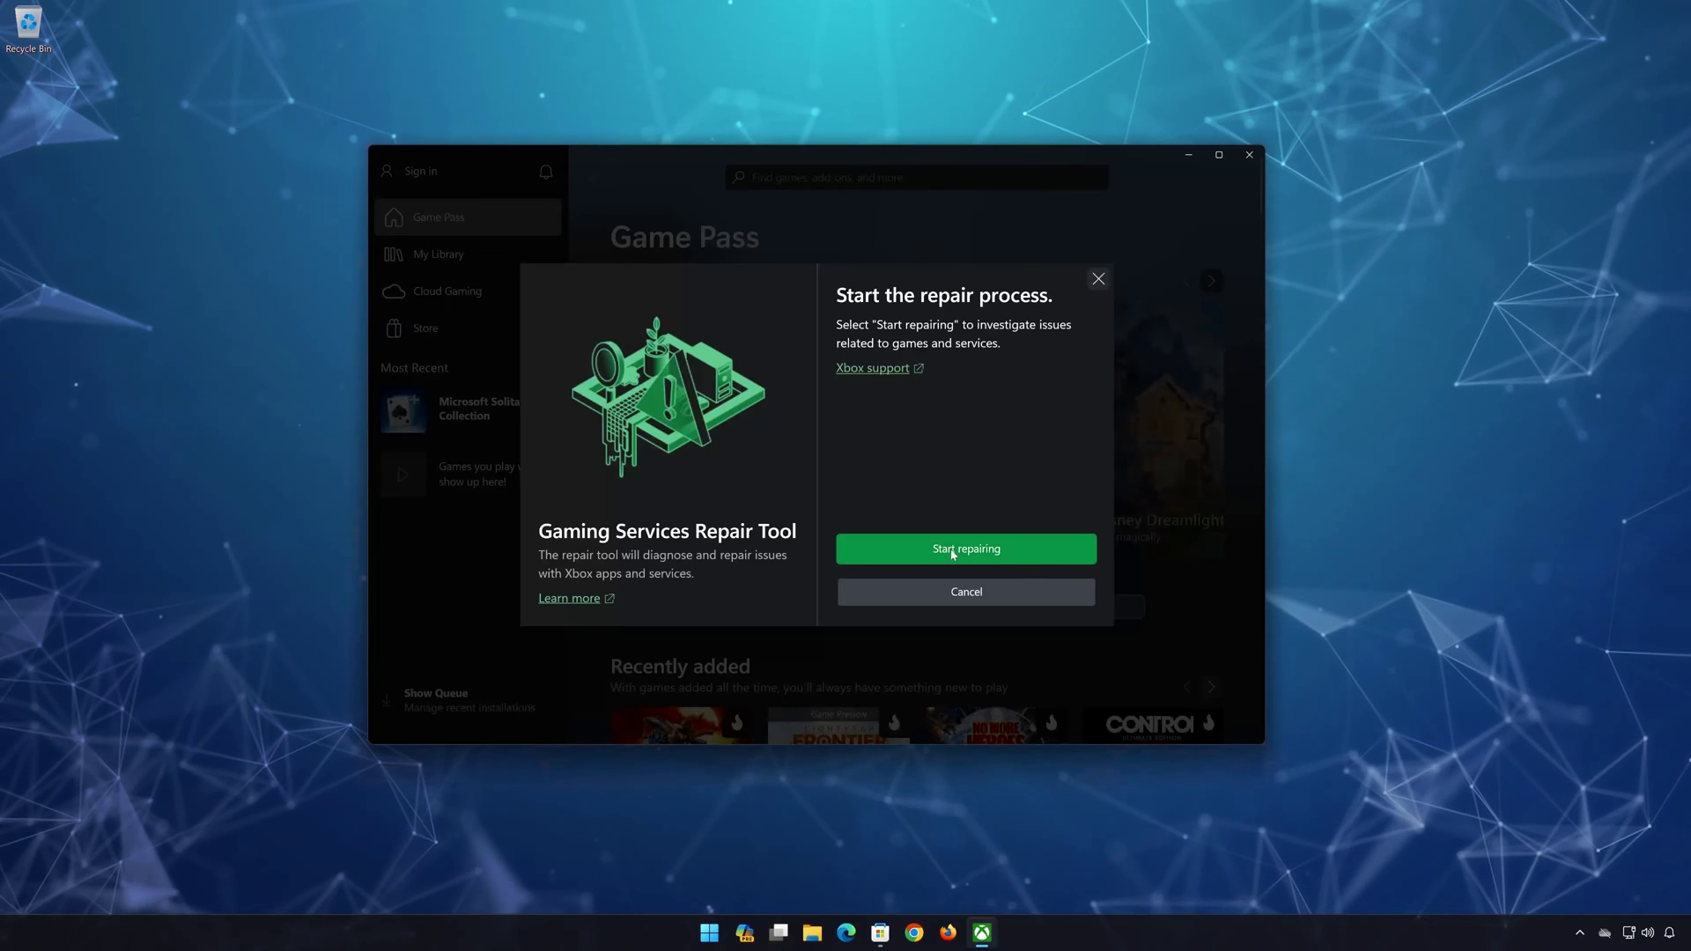
{"action": "left_click", "coordinate": [988, 553]}
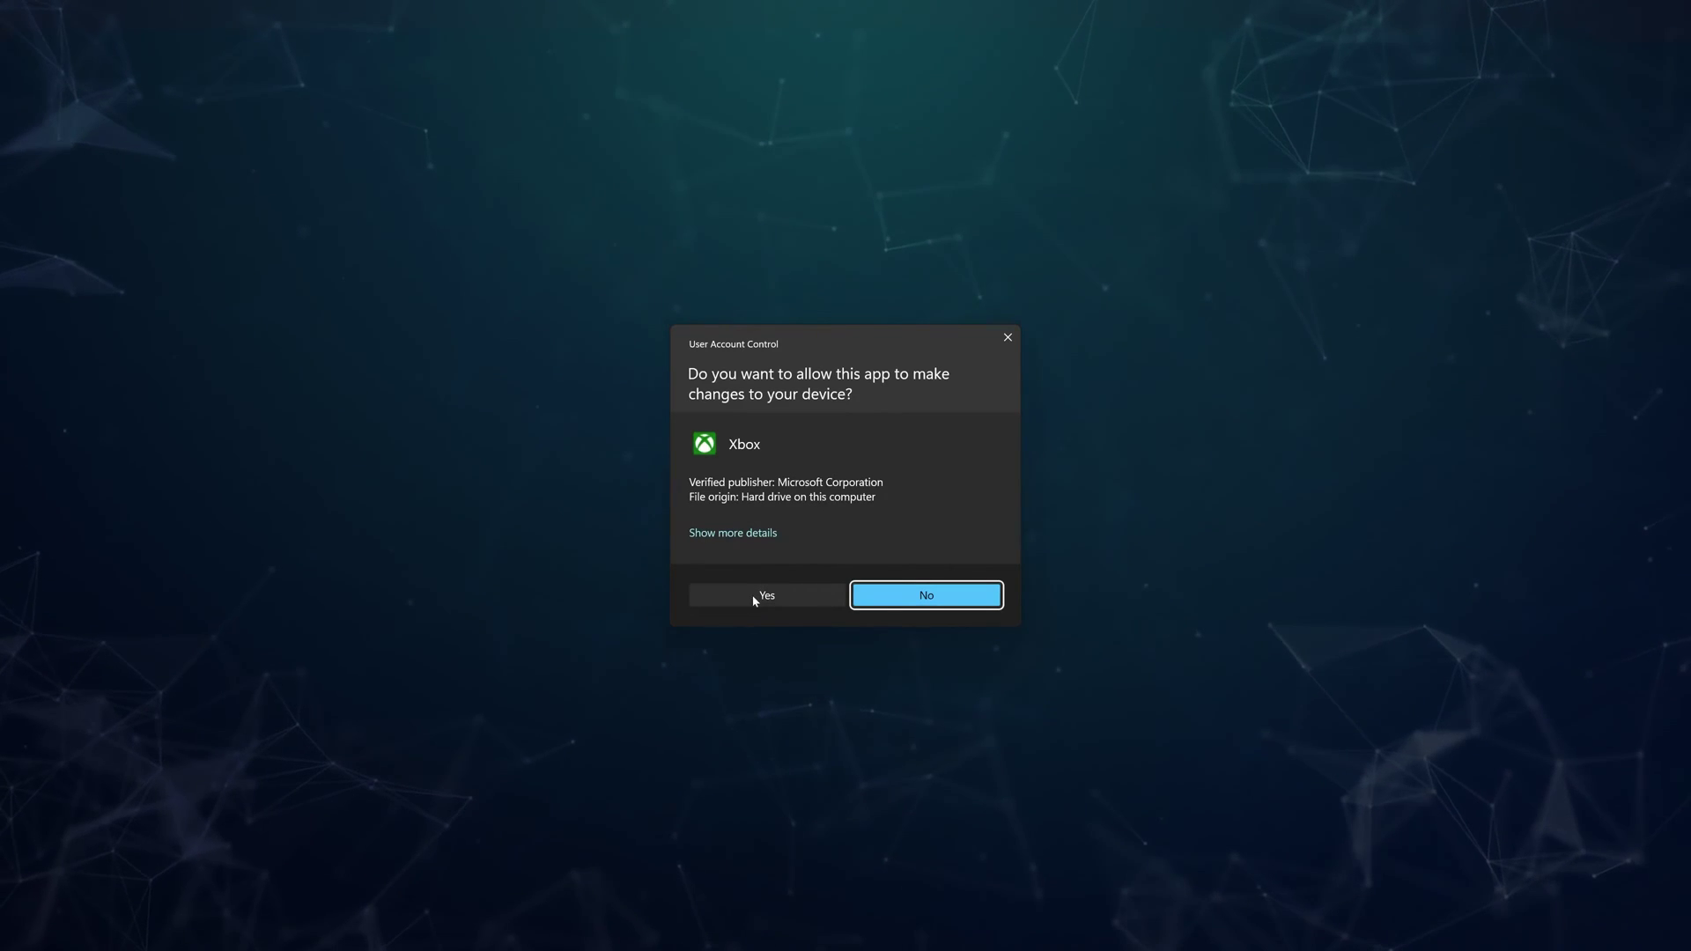
{"action": "left_click", "coordinate": [763, 597]}
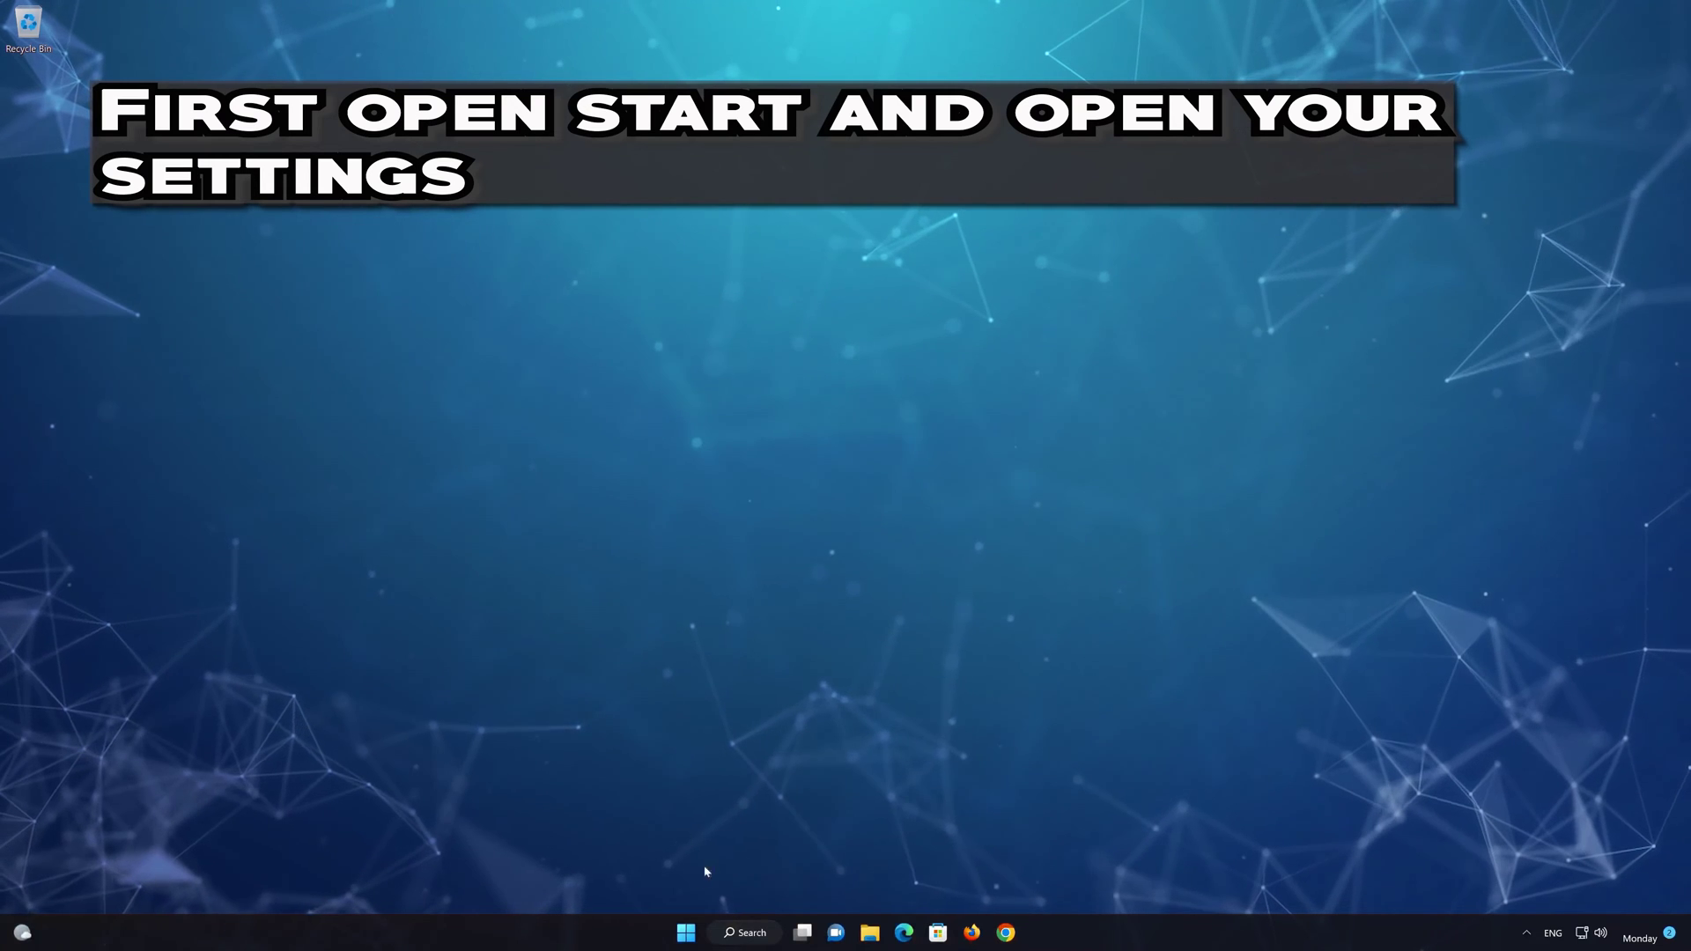
Switch to Windows Settings and open the Apps & features page.
{"action": "left_click", "coordinate": [685, 933]}
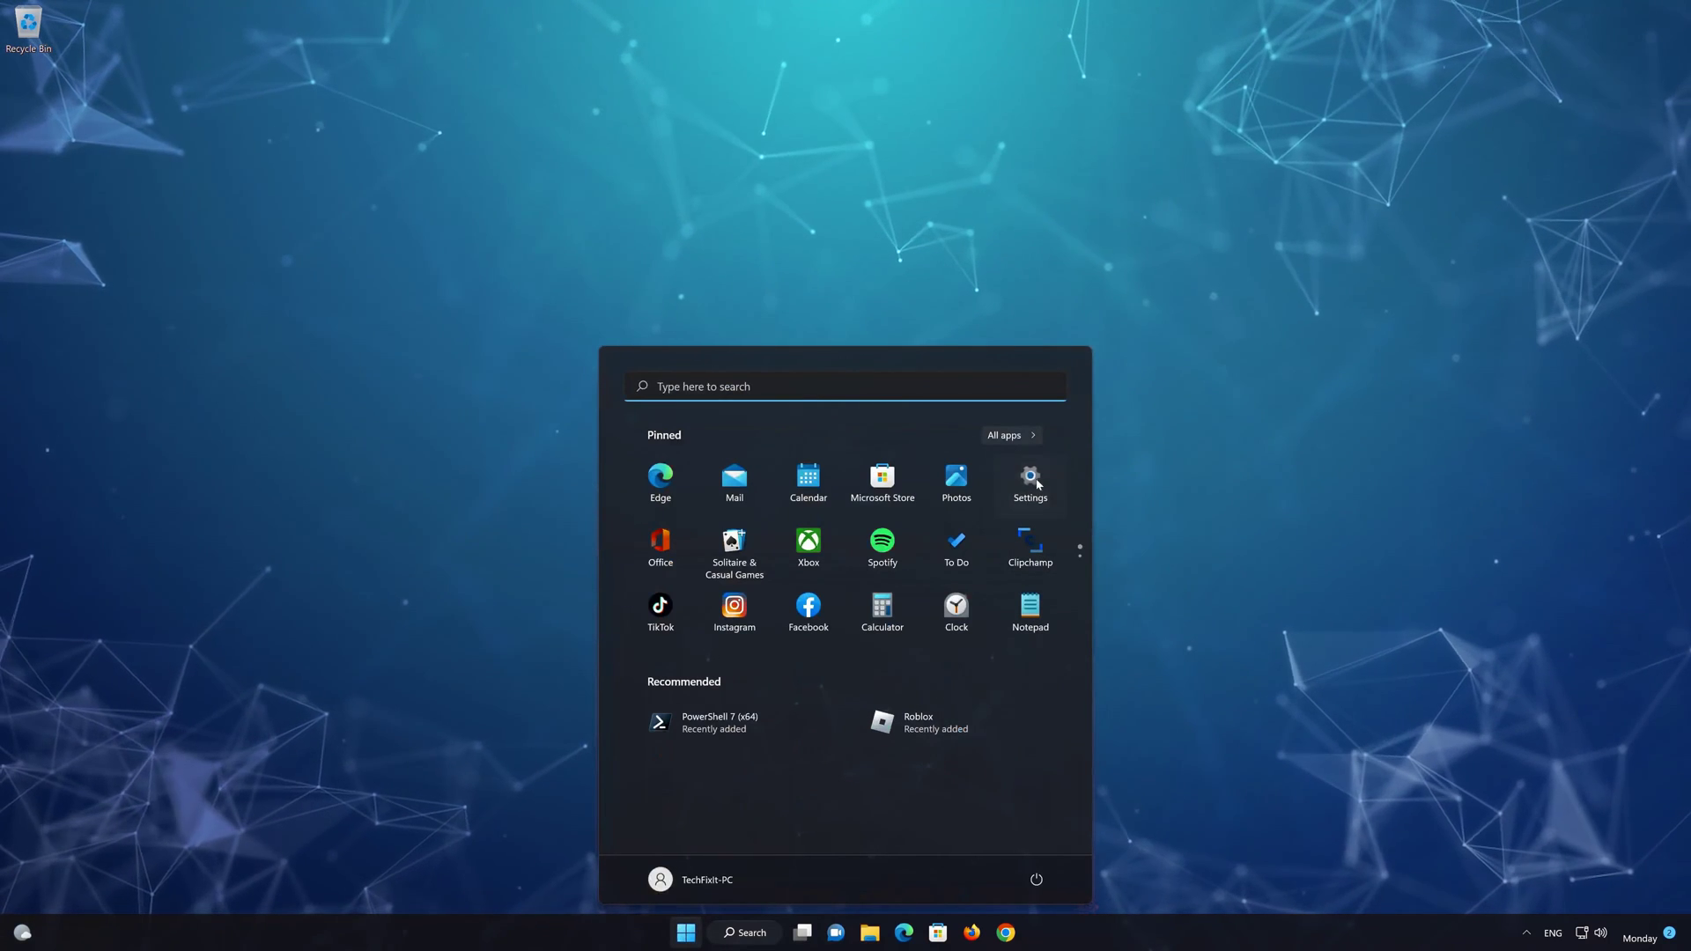
{"action": "left_click", "coordinate": [1036, 481]}
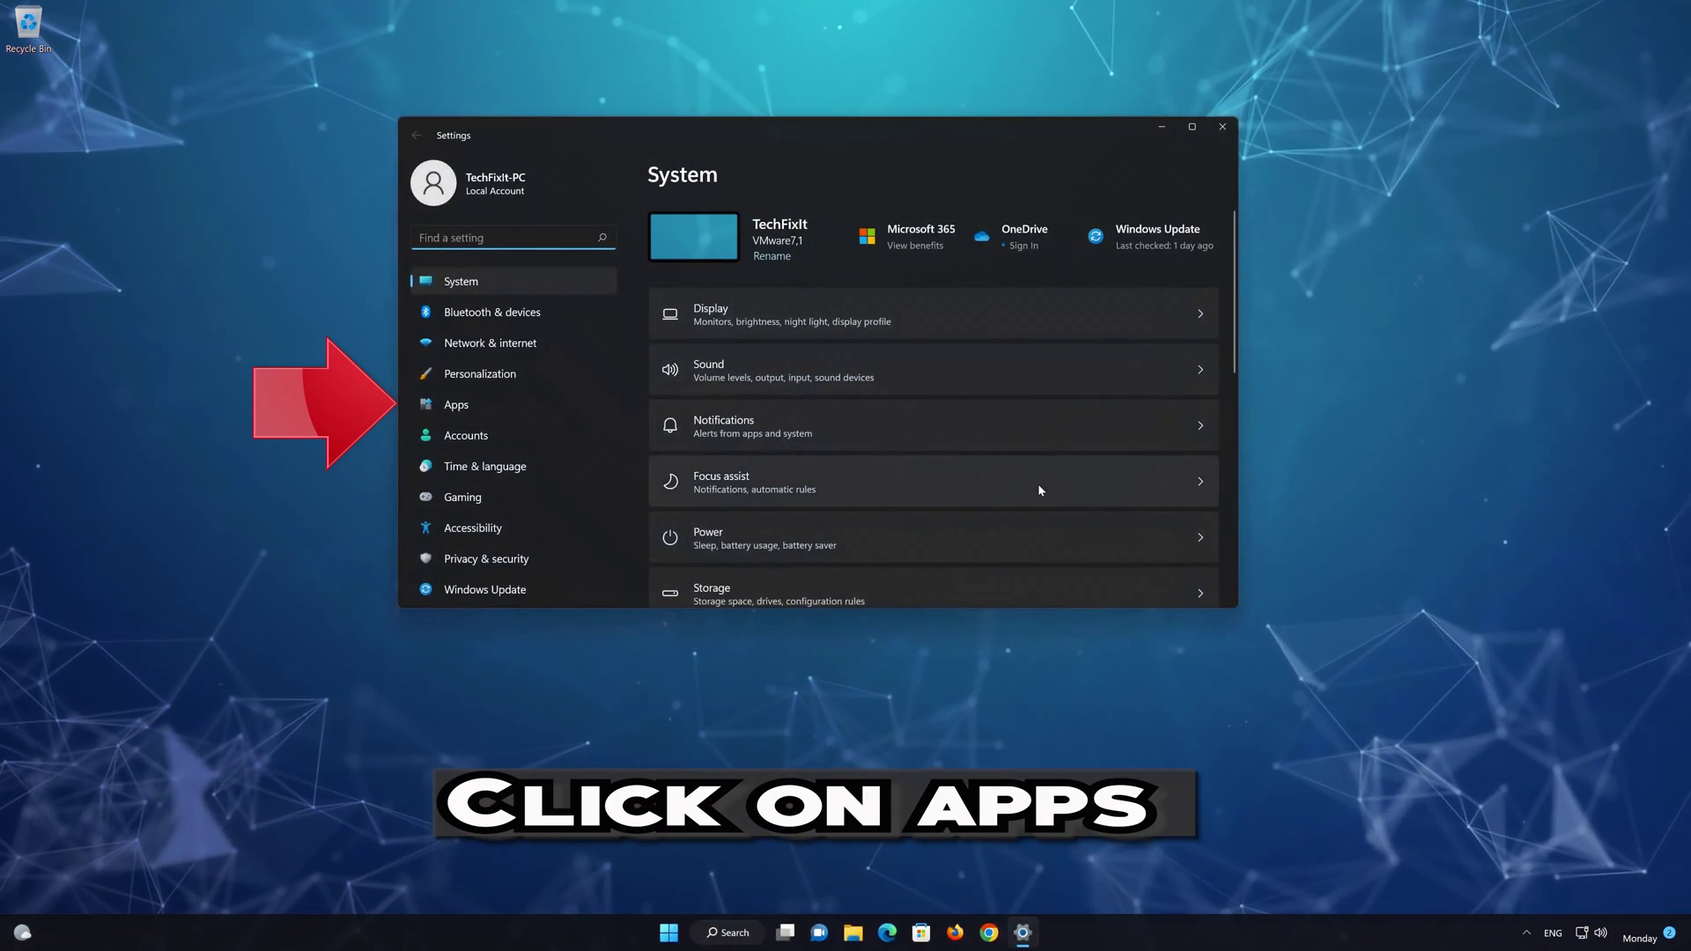
{"action": "left_click", "coordinate": [520, 398]}
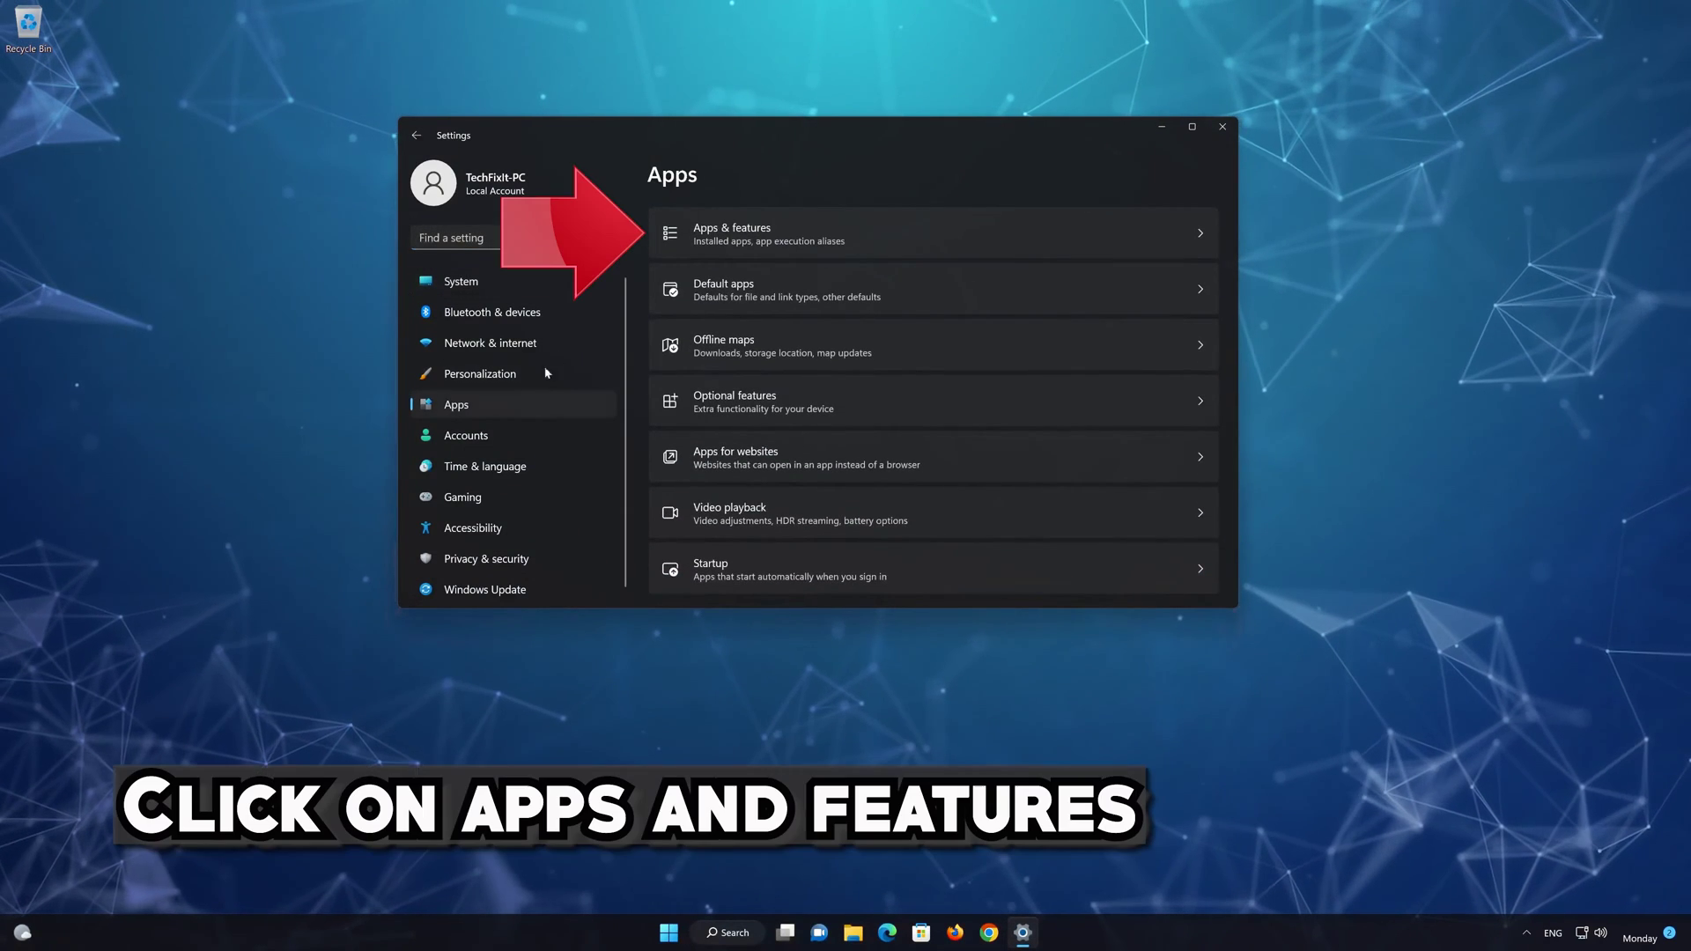
{"action": "left_click", "coordinate": [856, 228]}
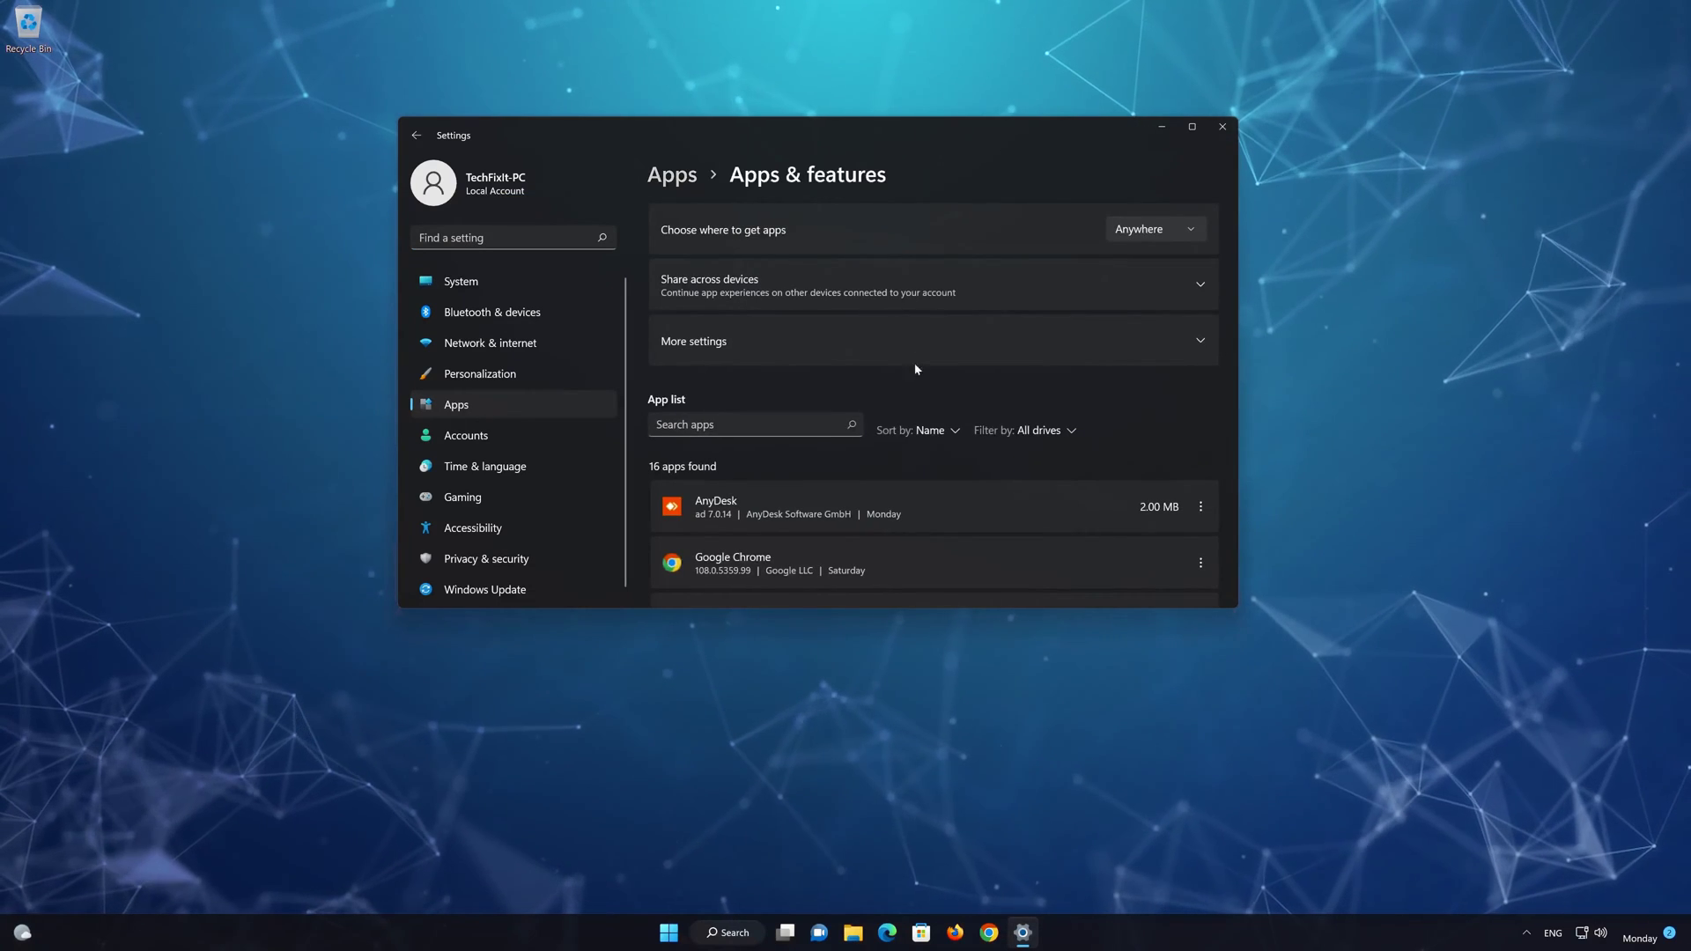
Find Microsoft Store in the list of installed apps and open its advanced options.
{"action": "scroll", "coordinate": [916, 369], "scroll_direction": "down", "scroll_amount": 10}
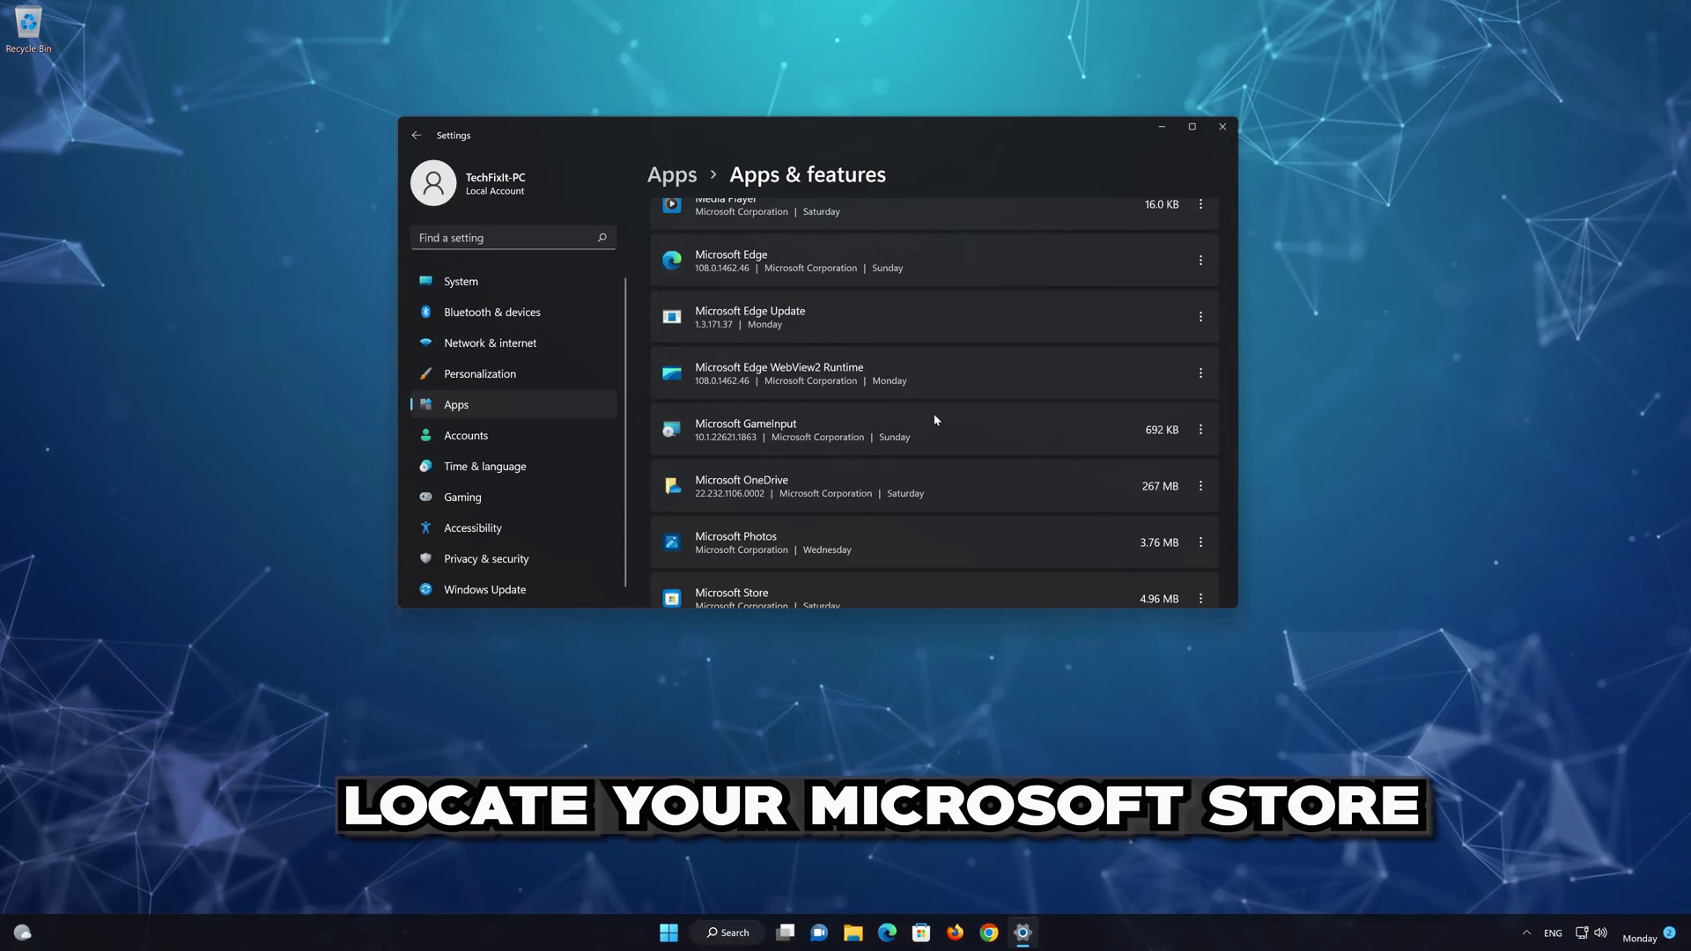
{"action": "scroll", "coordinate": [935, 421], "scroll_direction": "down", "scroll_amount": 2}
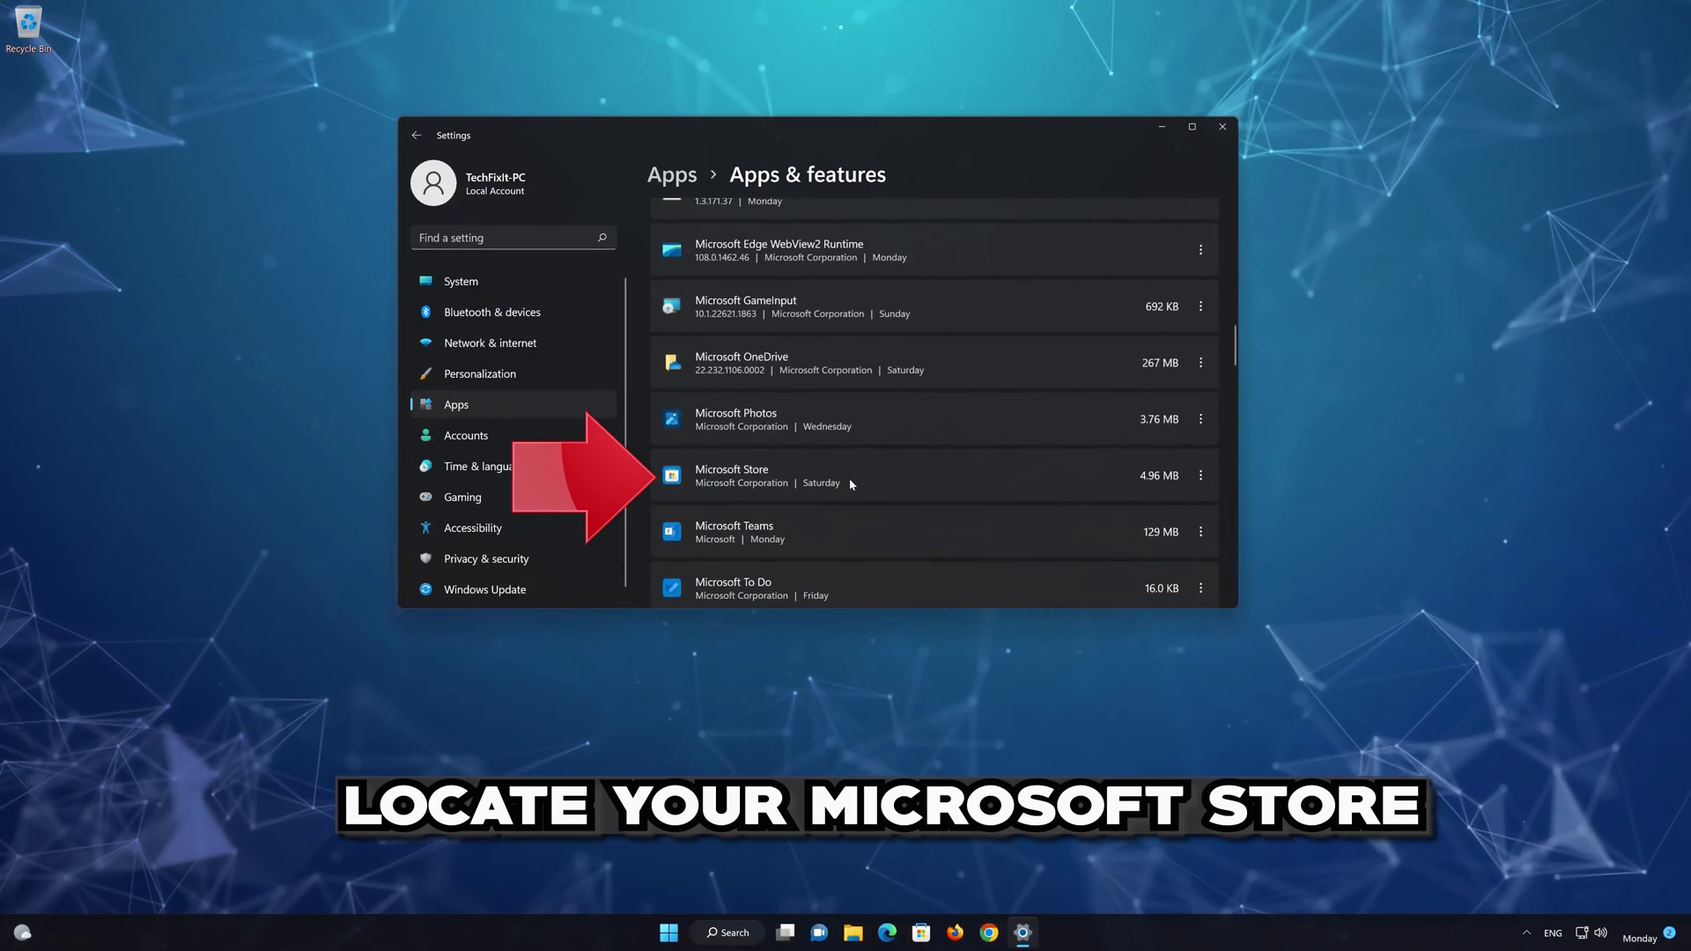
{"action": "left_click", "coordinate": [1202, 477]}
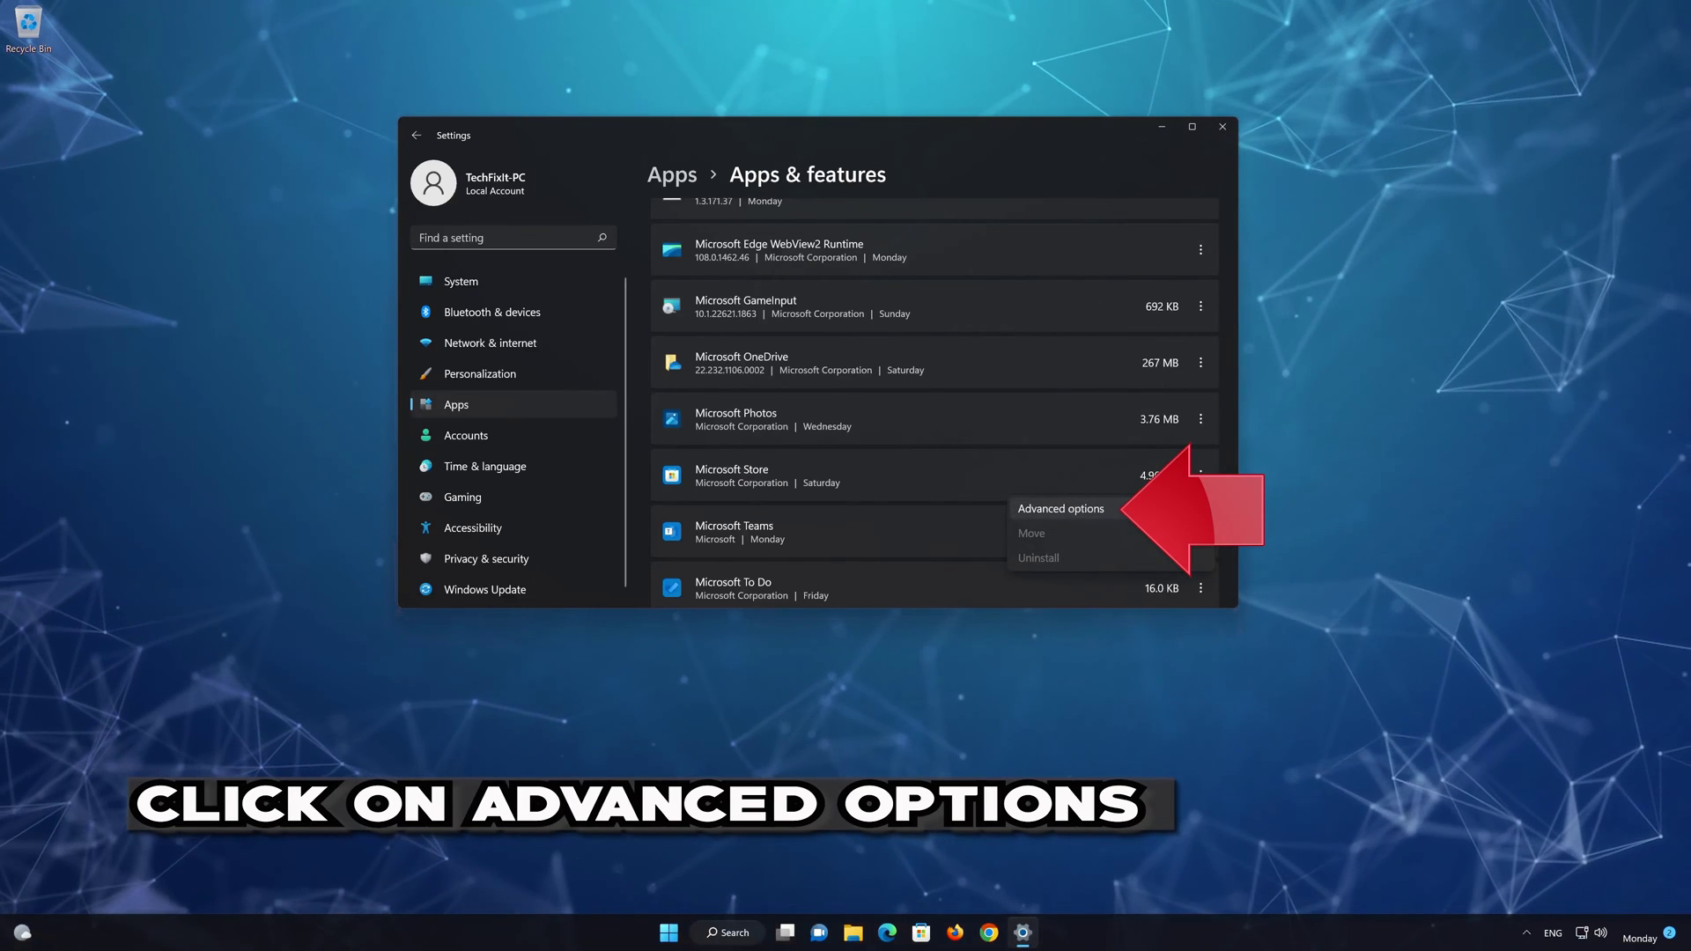
{"action": "left_click", "coordinate": [1091, 509]}
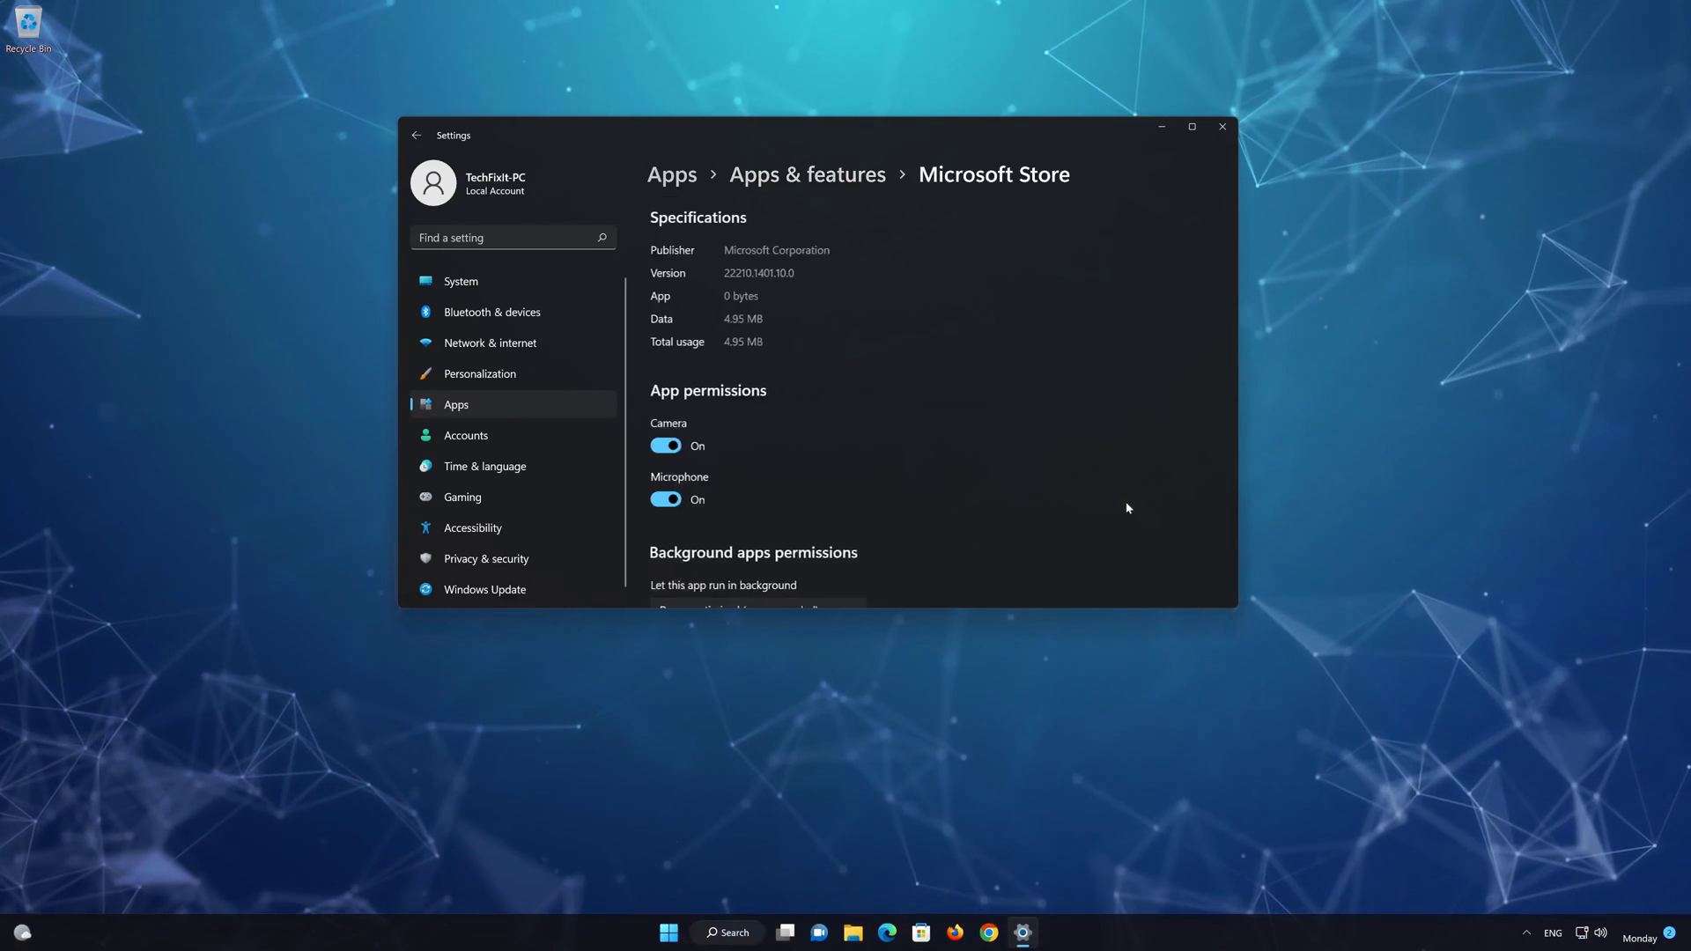
Repair the Microsoft Store app, then reset it and confirm deleting its data.
{"action": "scroll", "coordinate": [1092, 496], "scroll_direction": "down", "scroll_amount": 8}
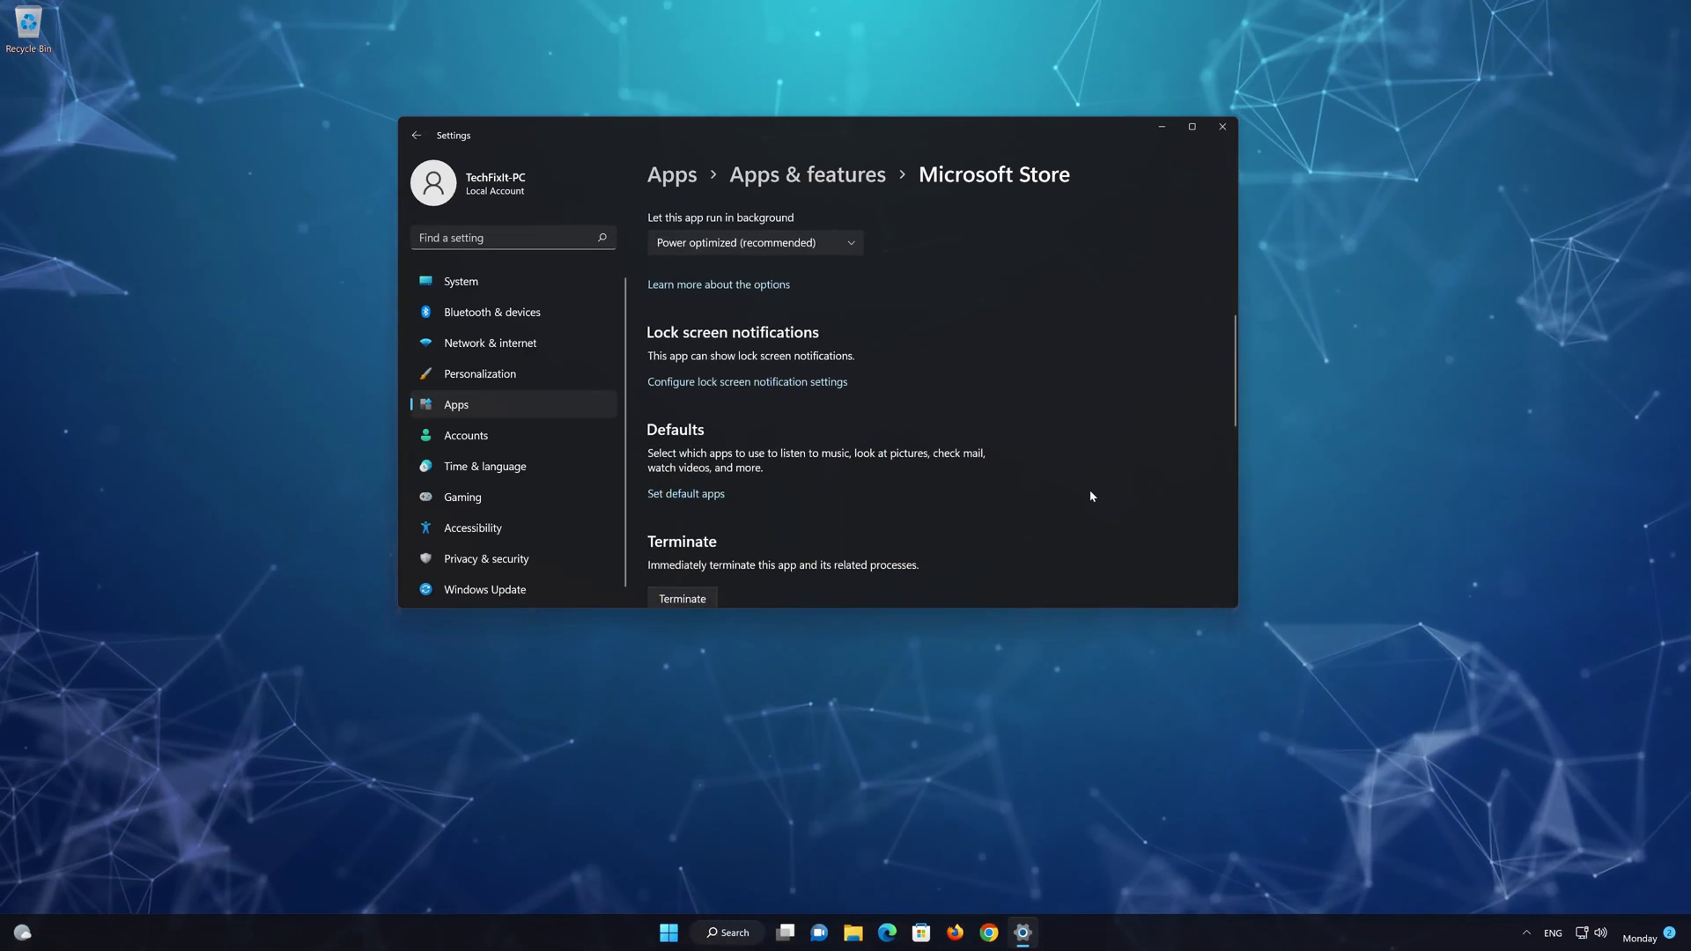
{"action": "scroll", "coordinate": [1091, 496], "scroll_direction": "down", "scroll_amount": 3}
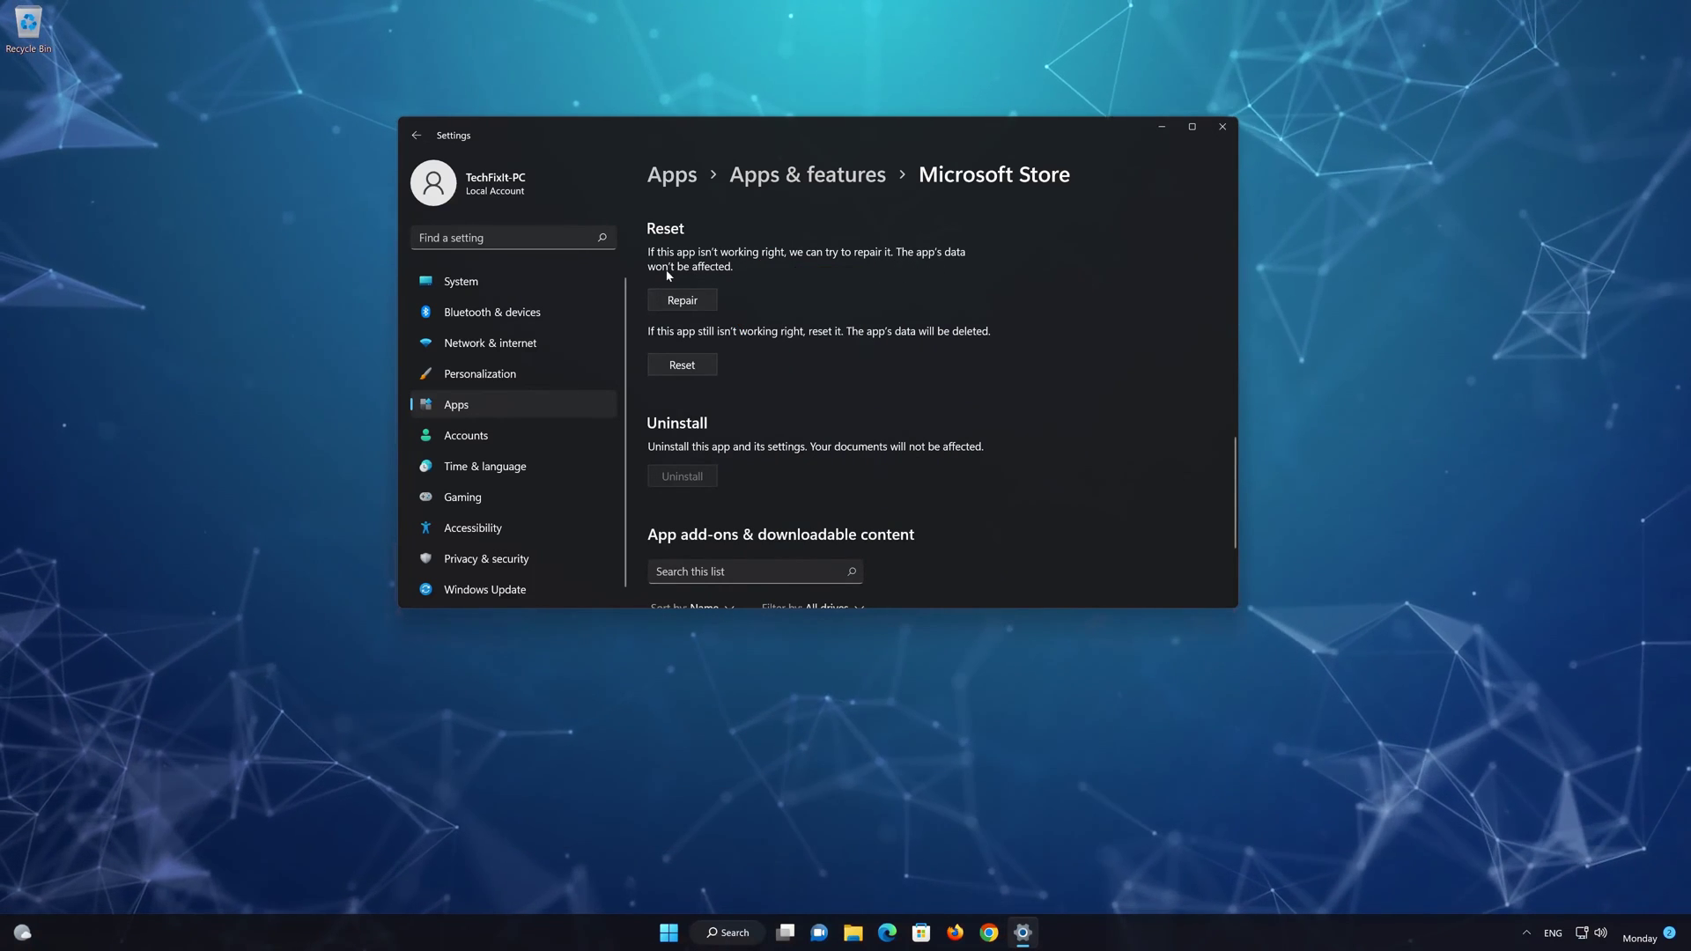
{"action": "left_click", "coordinate": [704, 302]}
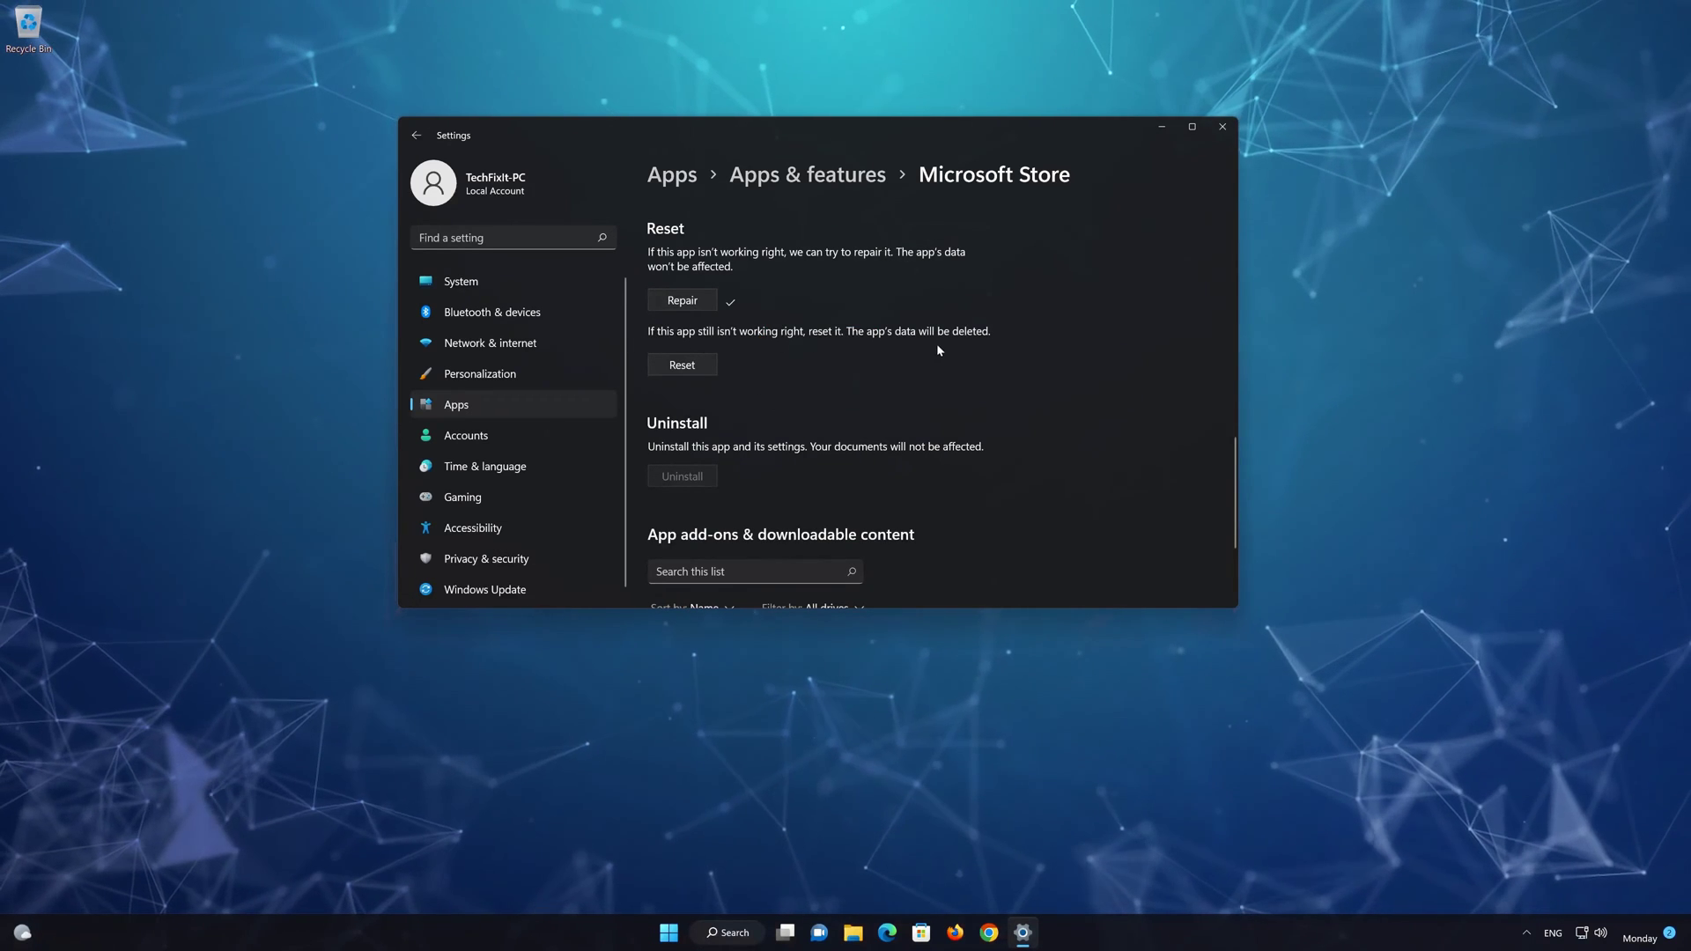
{"action": "left_click", "coordinate": [675, 366]}
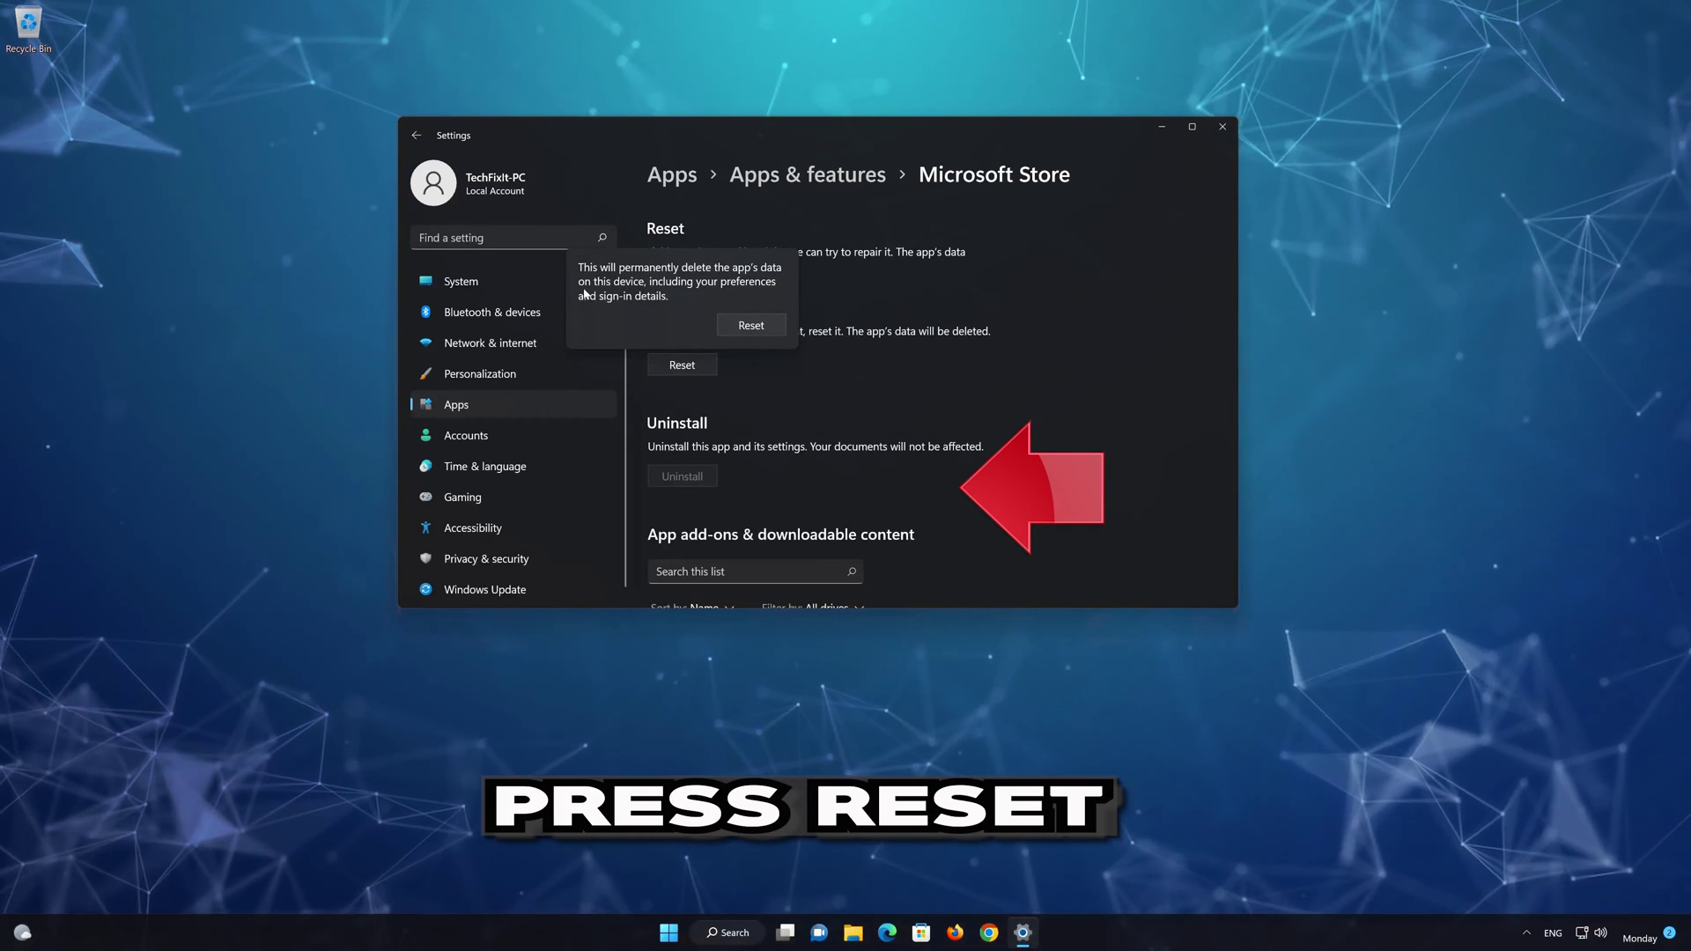
{"action": "left_click", "coordinate": [748, 329]}
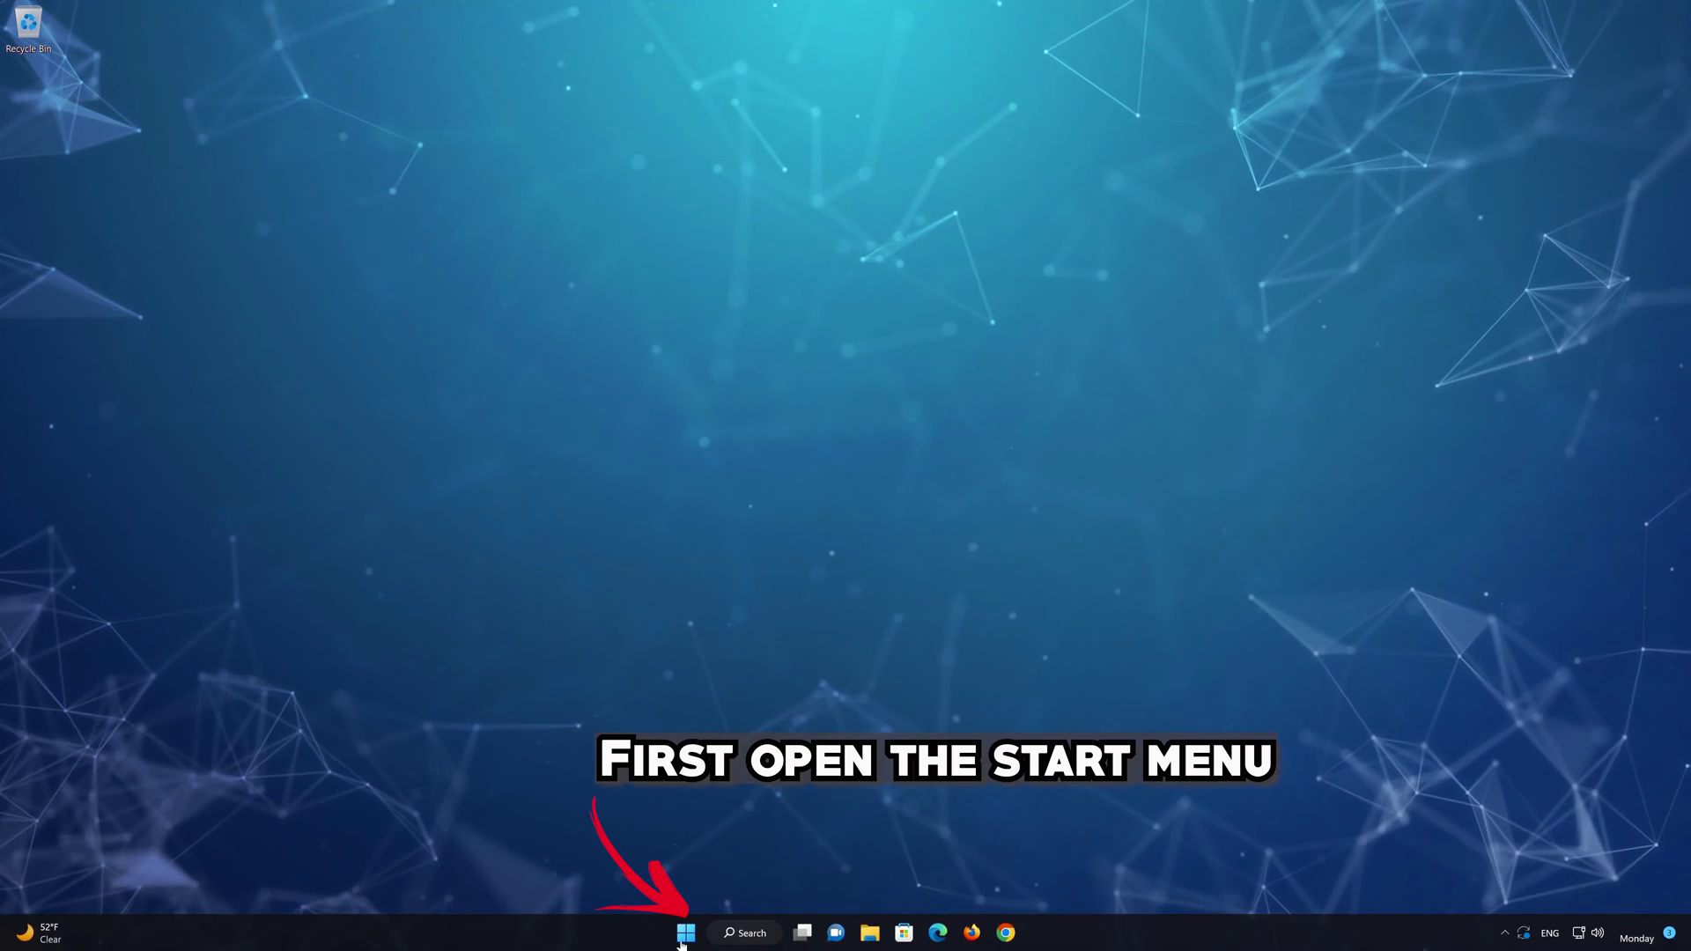
Open Windows Settings again from the desktop and go to the Apps & features page.
{"action": "left_click", "coordinate": [685, 937]}
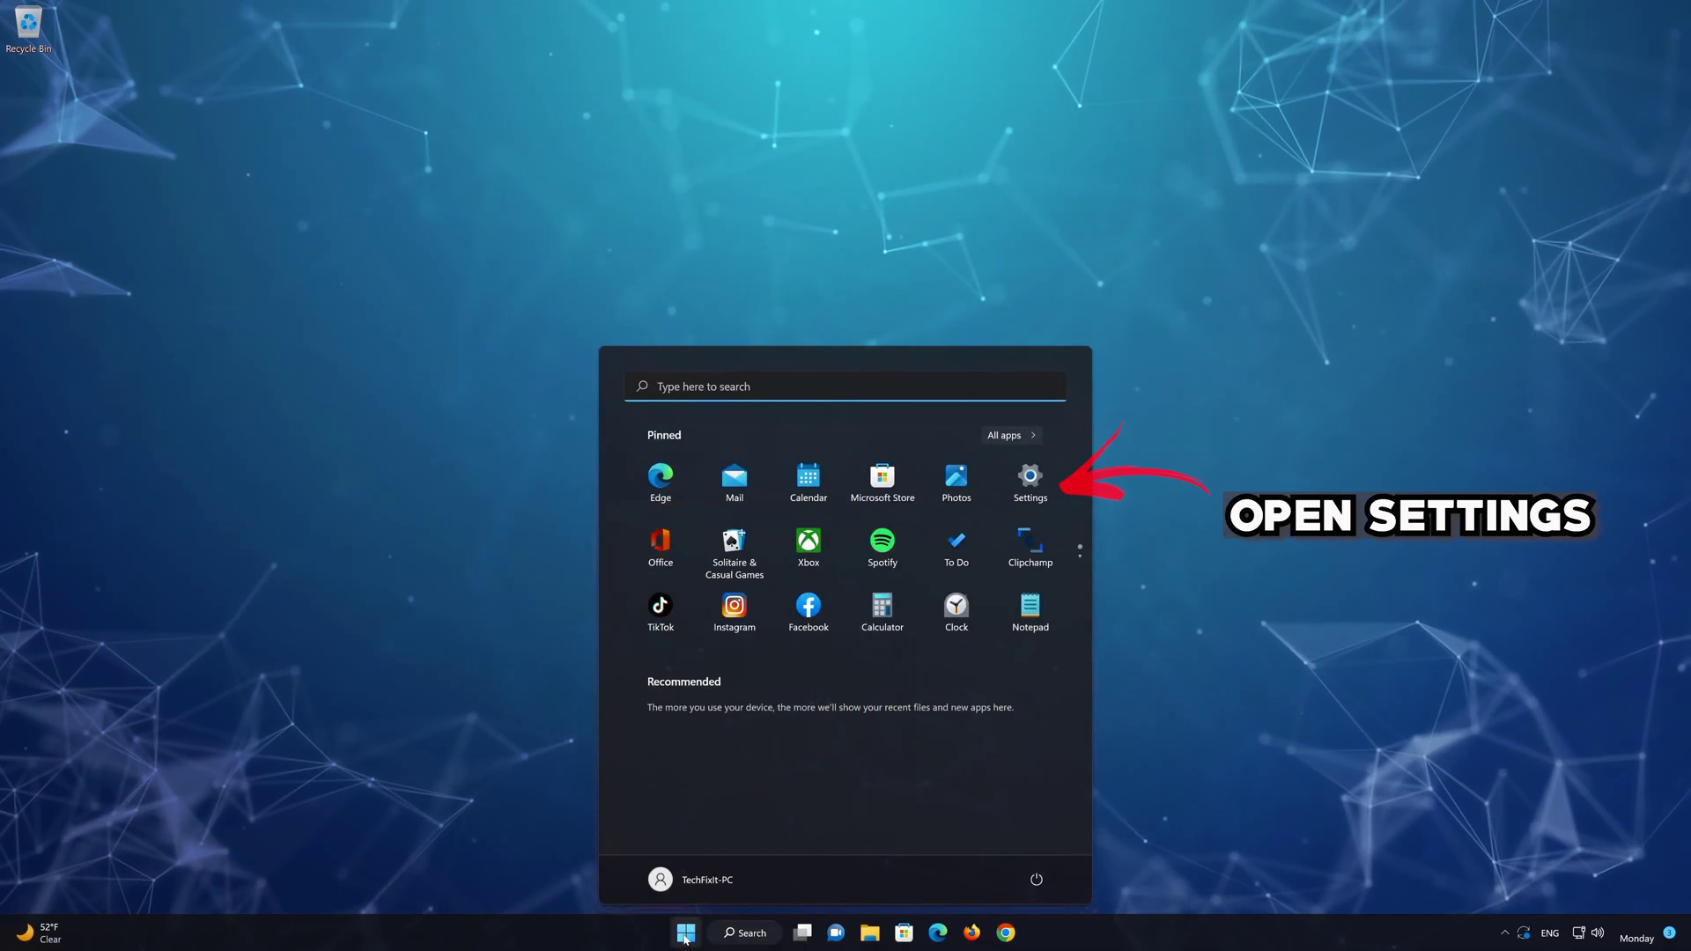
{"action": "left_click", "coordinate": [1030, 483]}
{"action": "left_click", "coordinate": [1031, 493]}
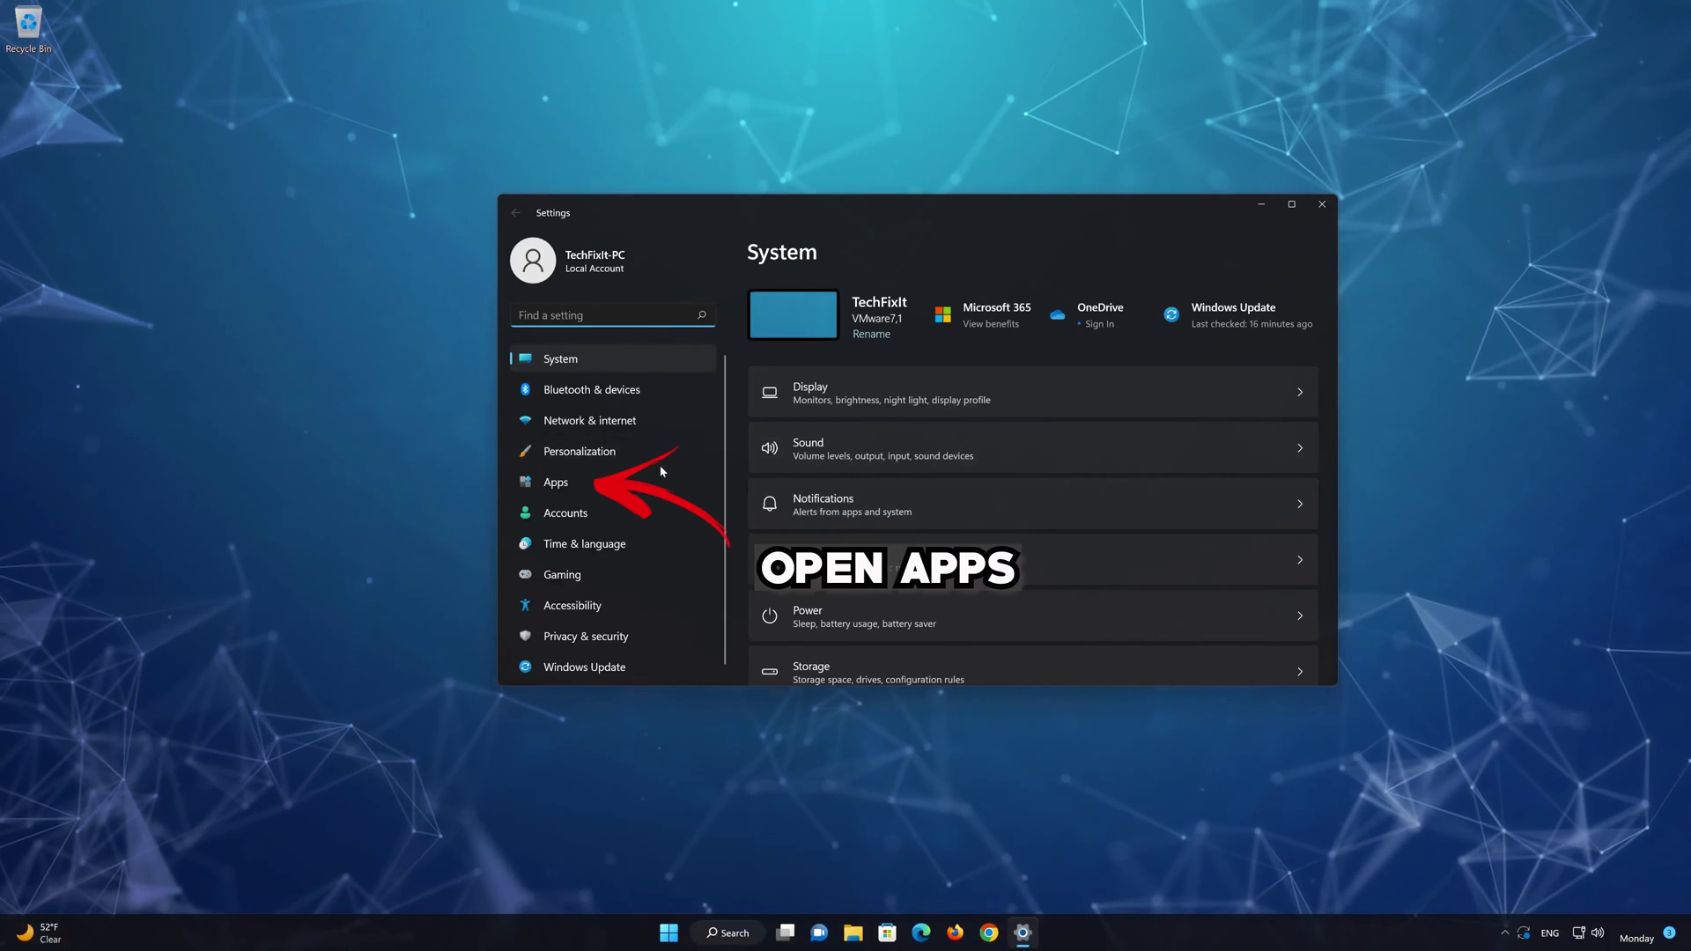
{"action": "left_click", "coordinate": [568, 482]}
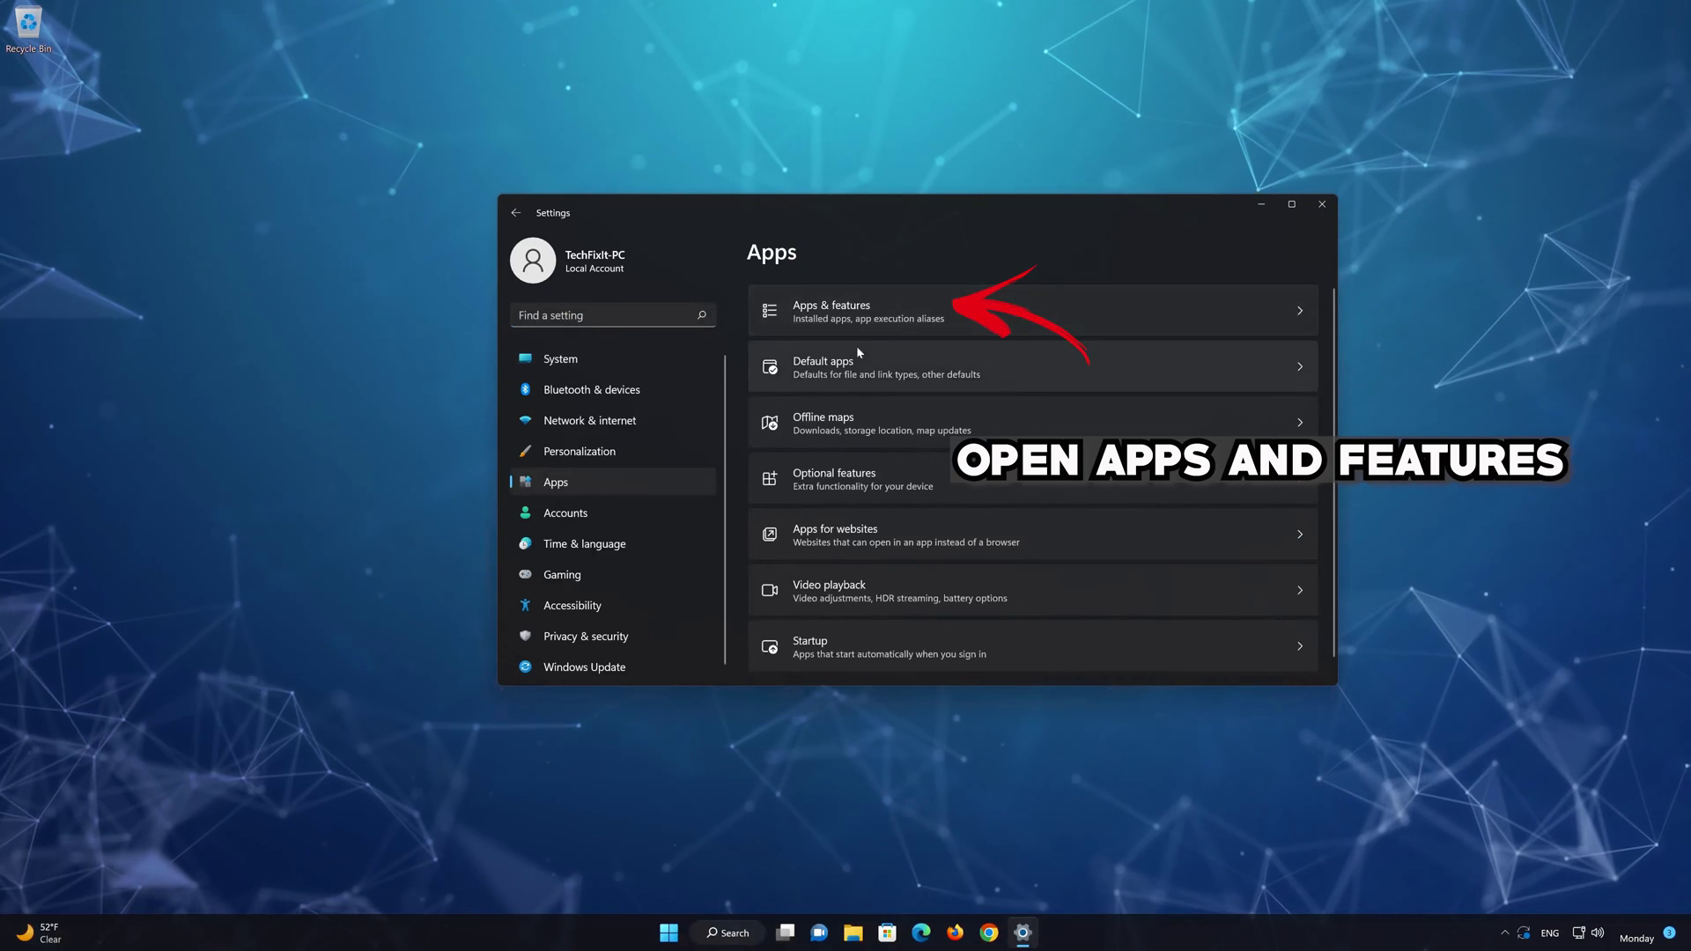
{"action": "left_click", "coordinate": [905, 321]}
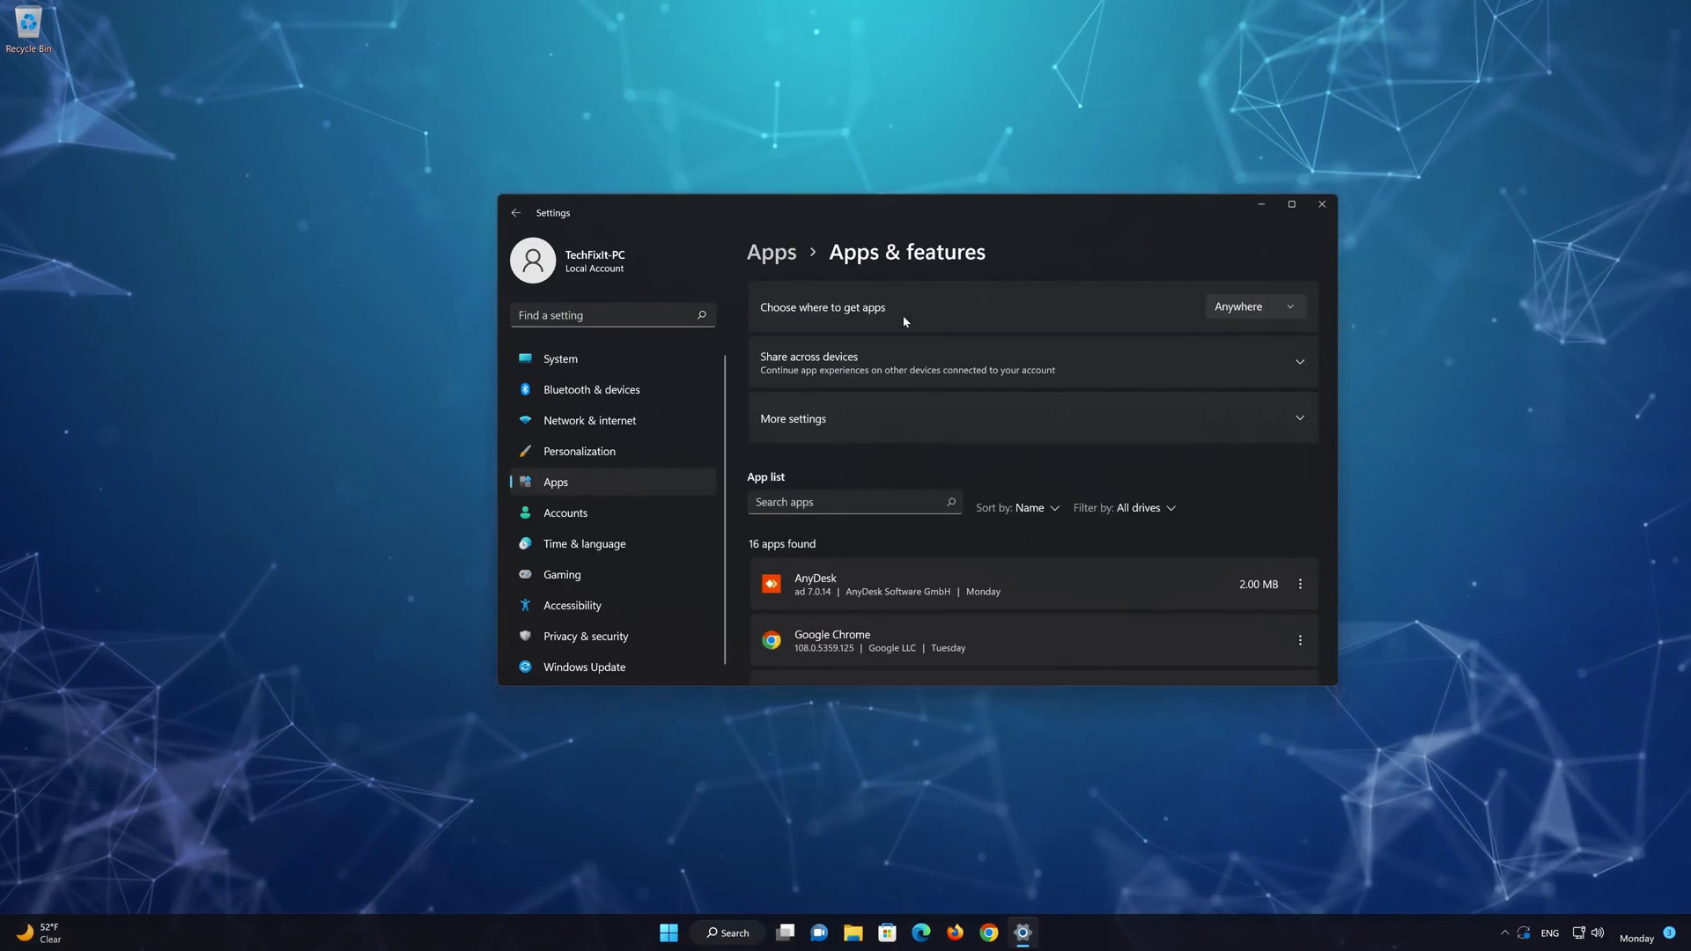
Find Xbox in the list of installed apps and open its advanced options.
{"action": "scroll", "coordinate": [1061, 520], "scroll_direction": "down", "scroll_amount": 10}
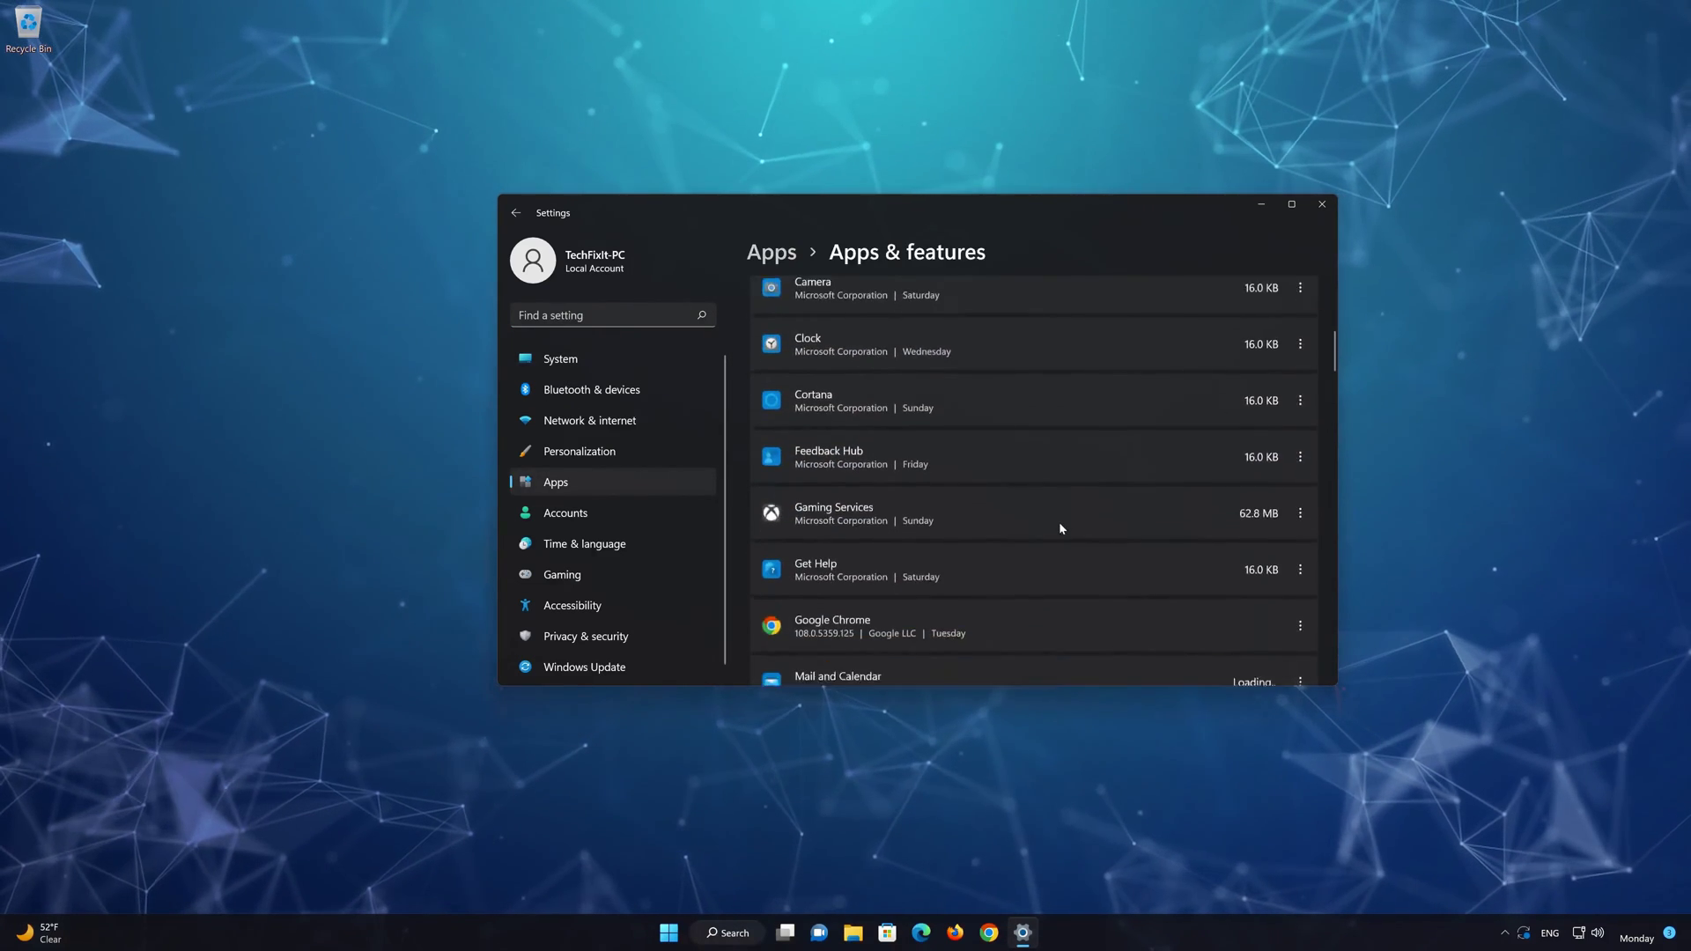
{"action": "scroll", "coordinate": [1060, 529], "scroll_direction": "down", "scroll_amount": 10}
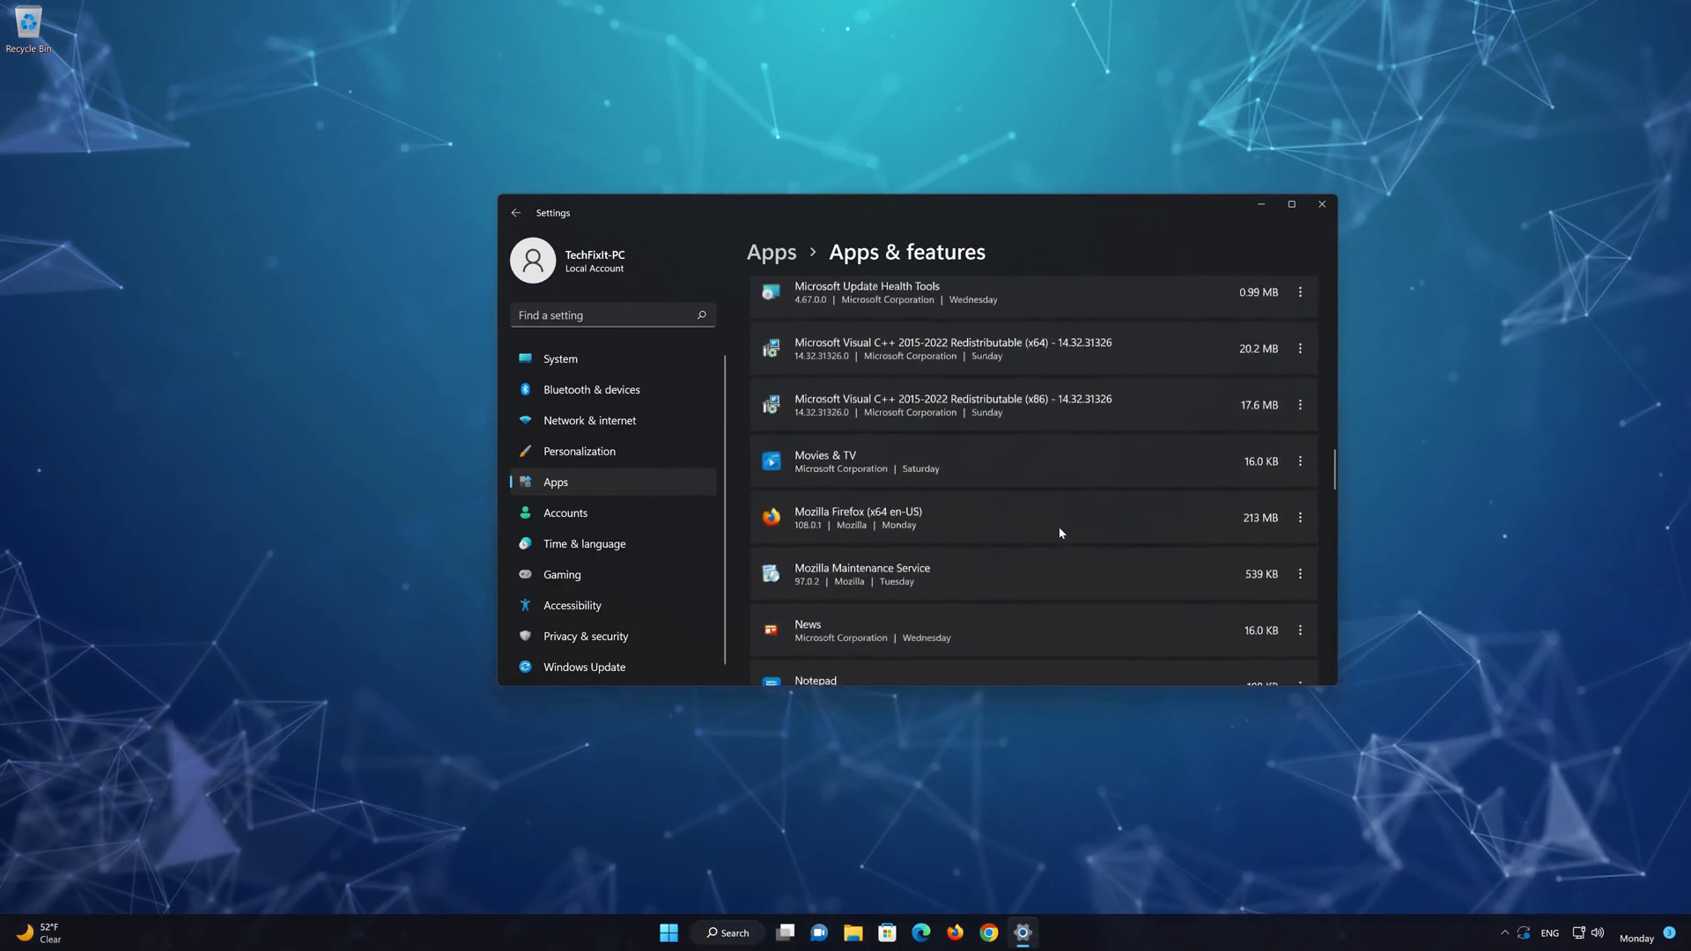
{"action": "scroll", "coordinate": [1060, 533], "scroll_direction": "down", "scroll_amount": 10}
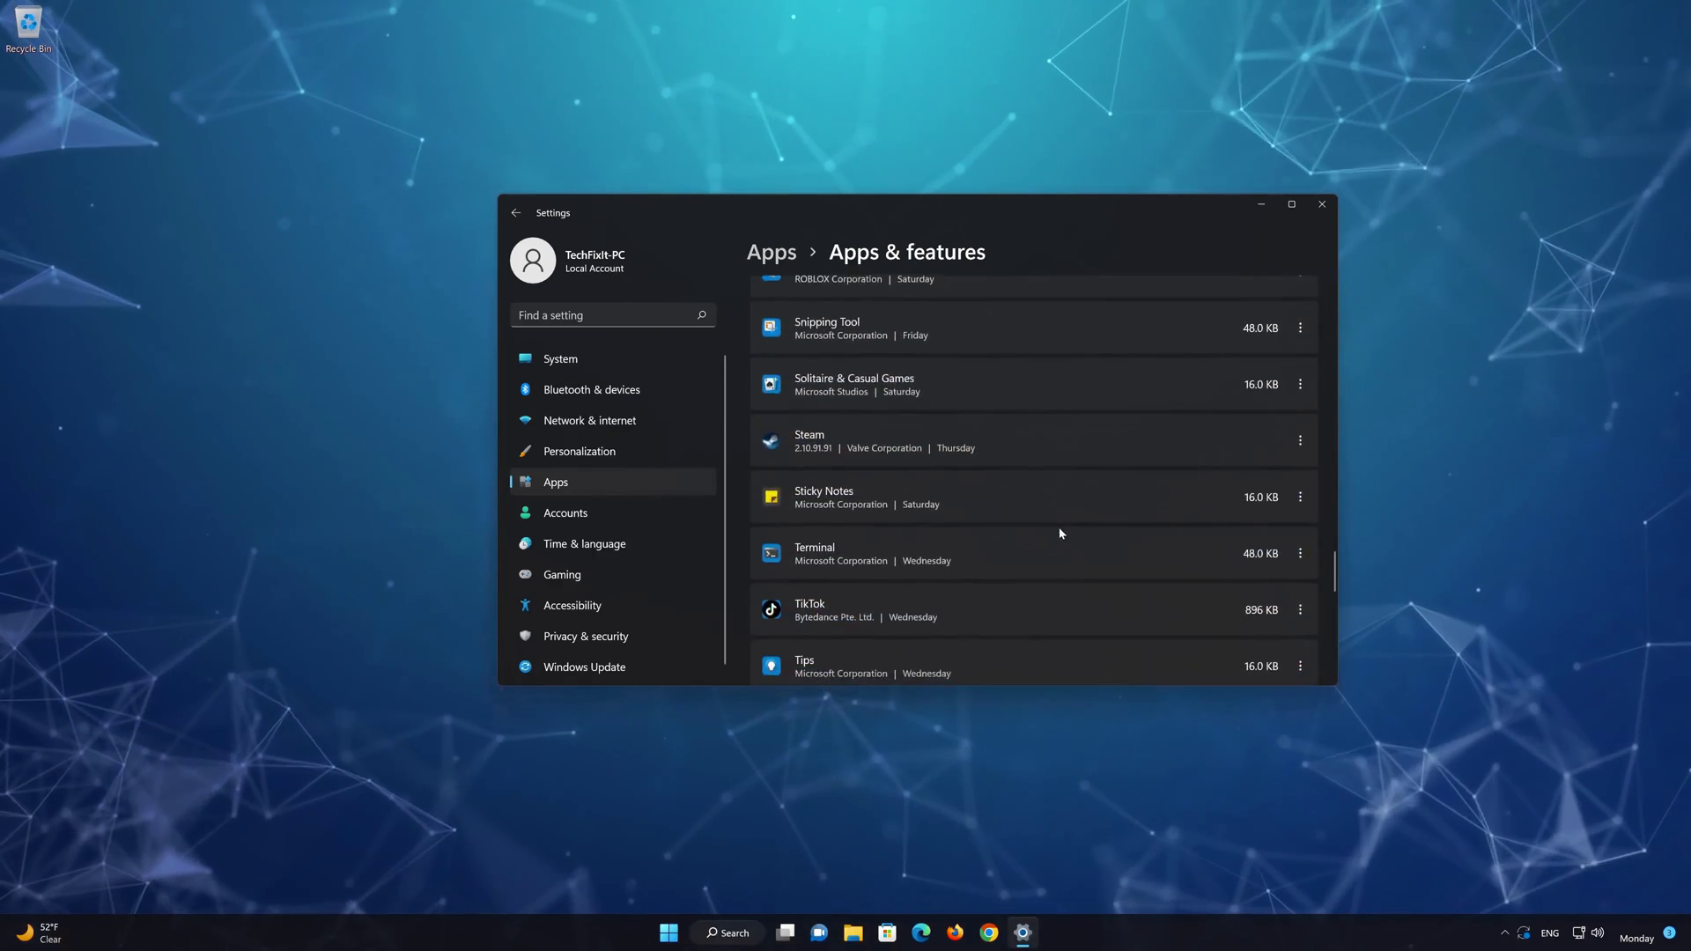
{"action": "scroll", "coordinate": [1061, 533], "scroll_direction": "down", "scroll_amount": 3}
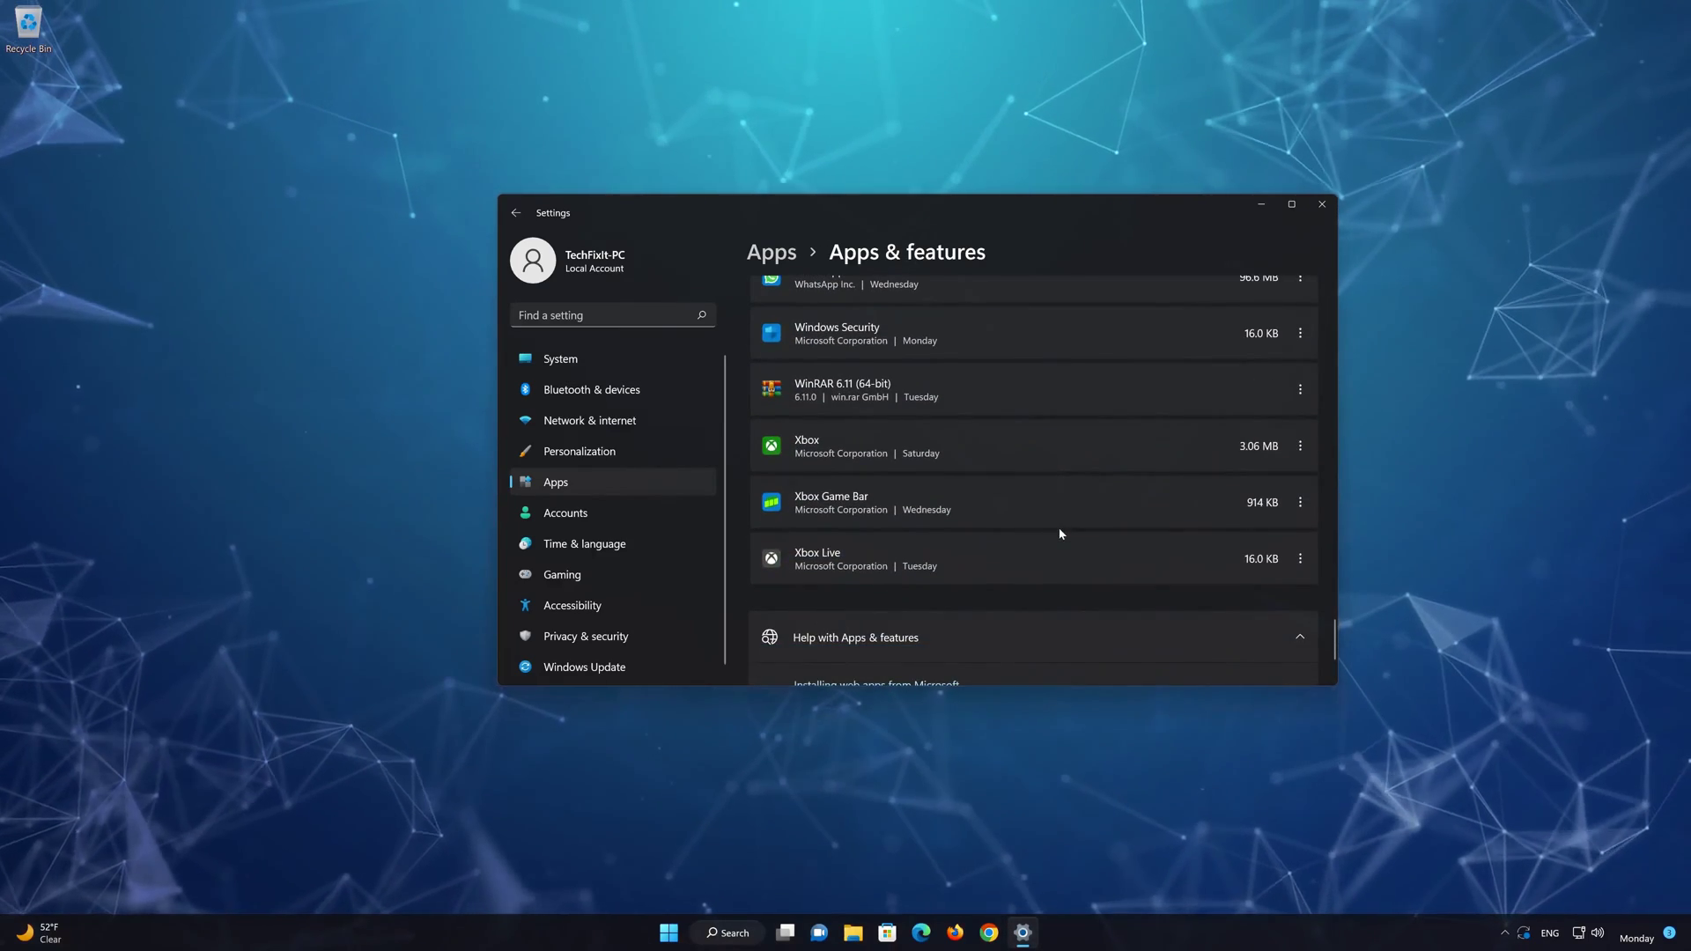
{"action": "scroll", "coordinate": [1057, 532], "scroll_direction": "up", "scroll_amount": 1}
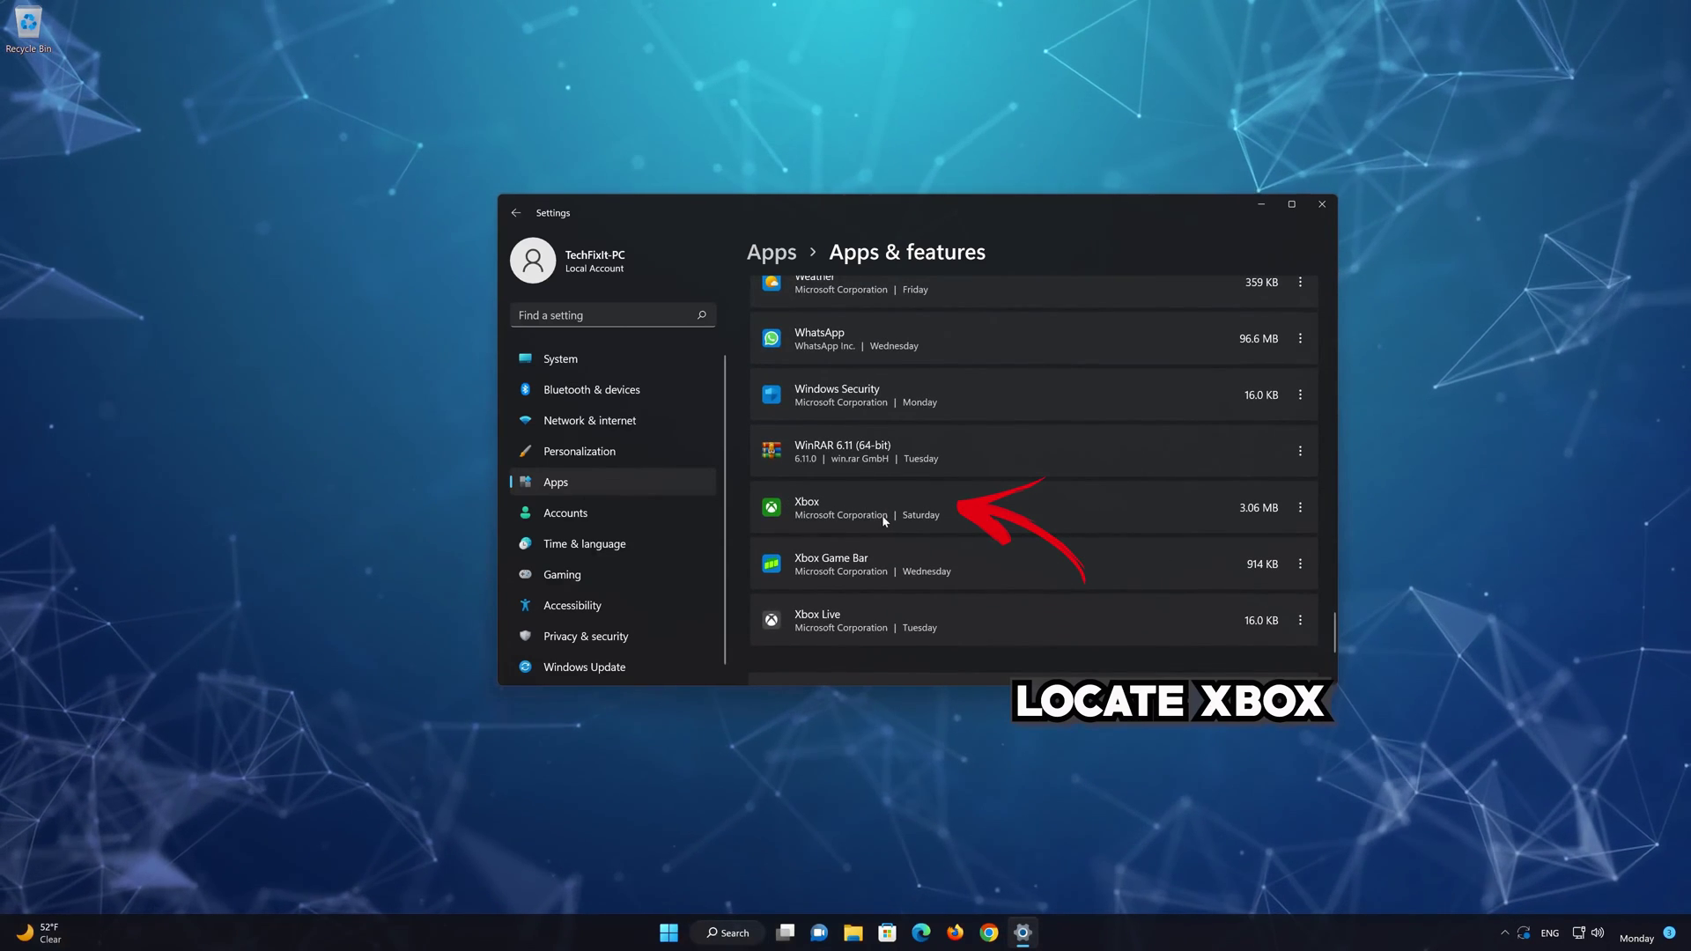
{"action": "left_click", "coordinate": [1300, 508]}
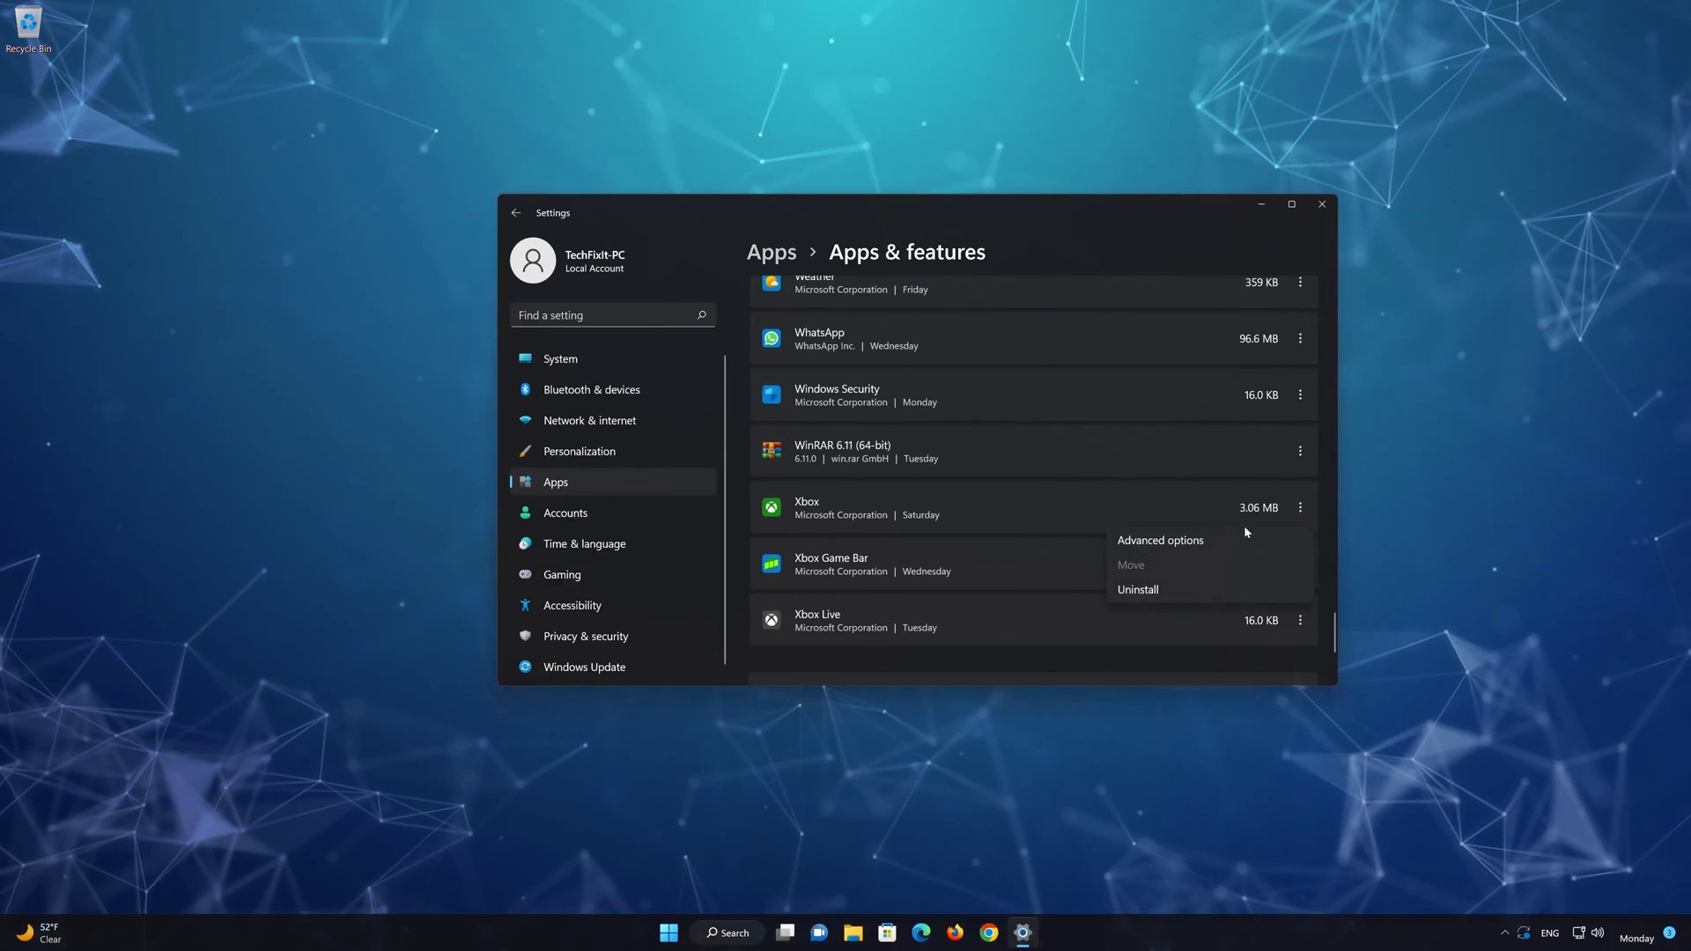
{"action": "left_click", "coordinate": [1163, 541]}
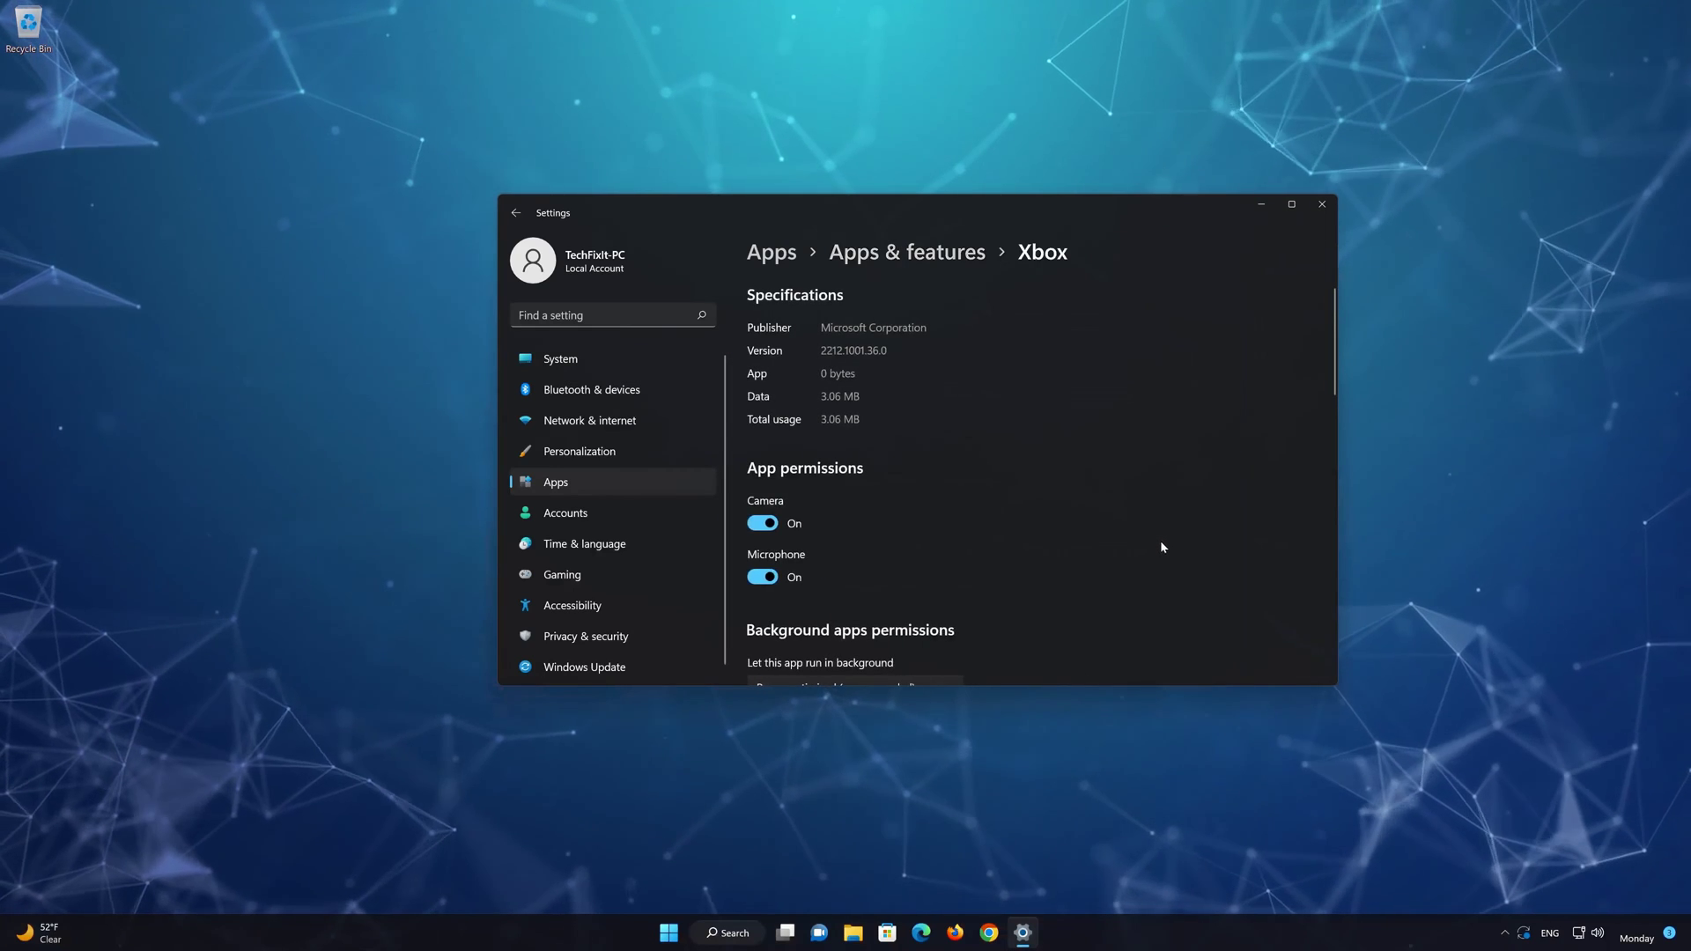
Repair the Xbox app, then reset it and confirm deleting its data.
{"action": "scroll", "coordinate": [1161, 546], "scroll_direction": "down", "scroll_amount": 2}
{"action": "scroll", "coordinate": [1161, 546], "scroll_direction": "down", "scroll_amount": 6}
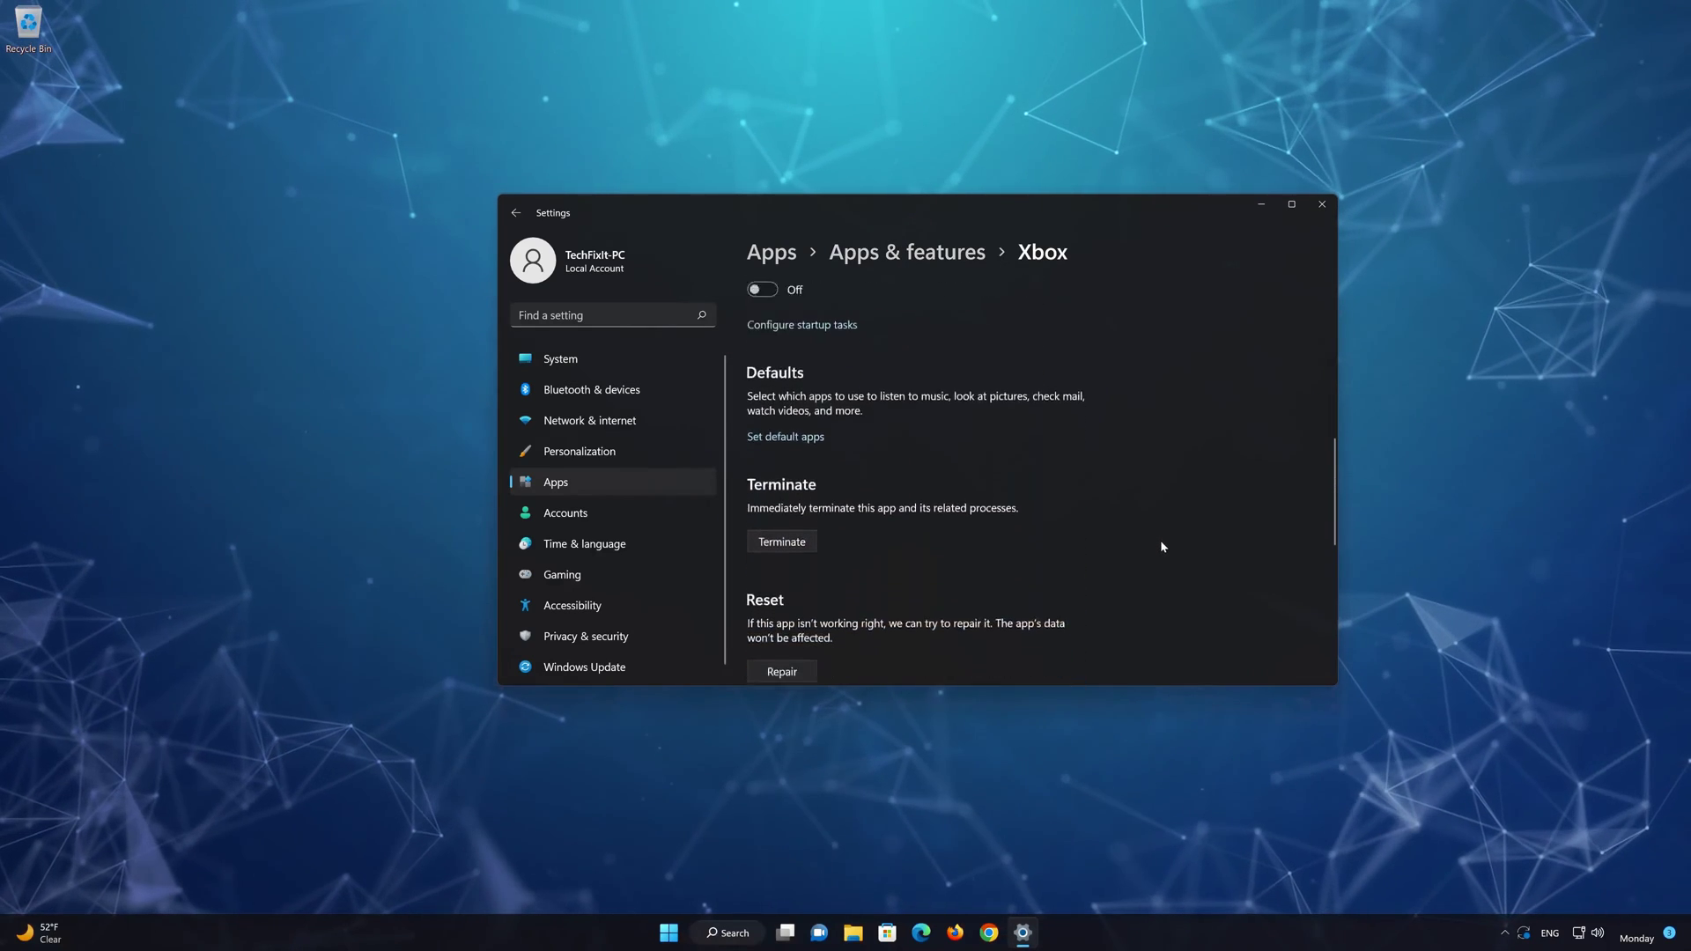
{"action": "scroll", "coordinate": [1160, 541], "scroll_direction": "down", "scroll_amount": 2}
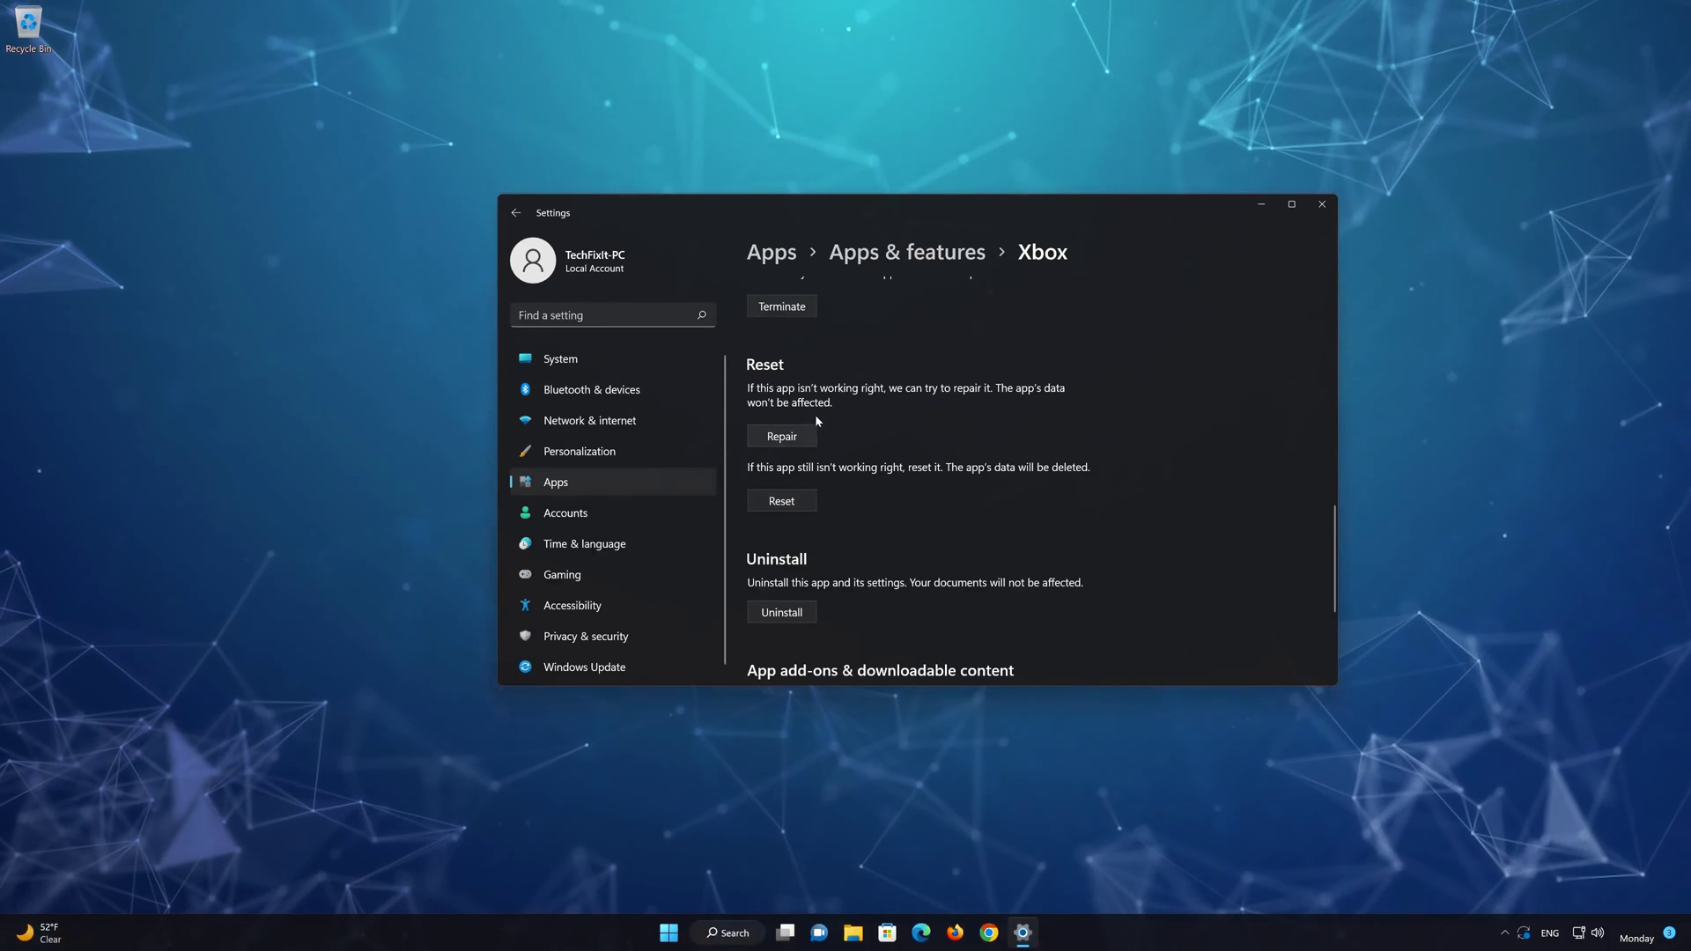
{"action": "left_click", "coordinate": [779, 440]}
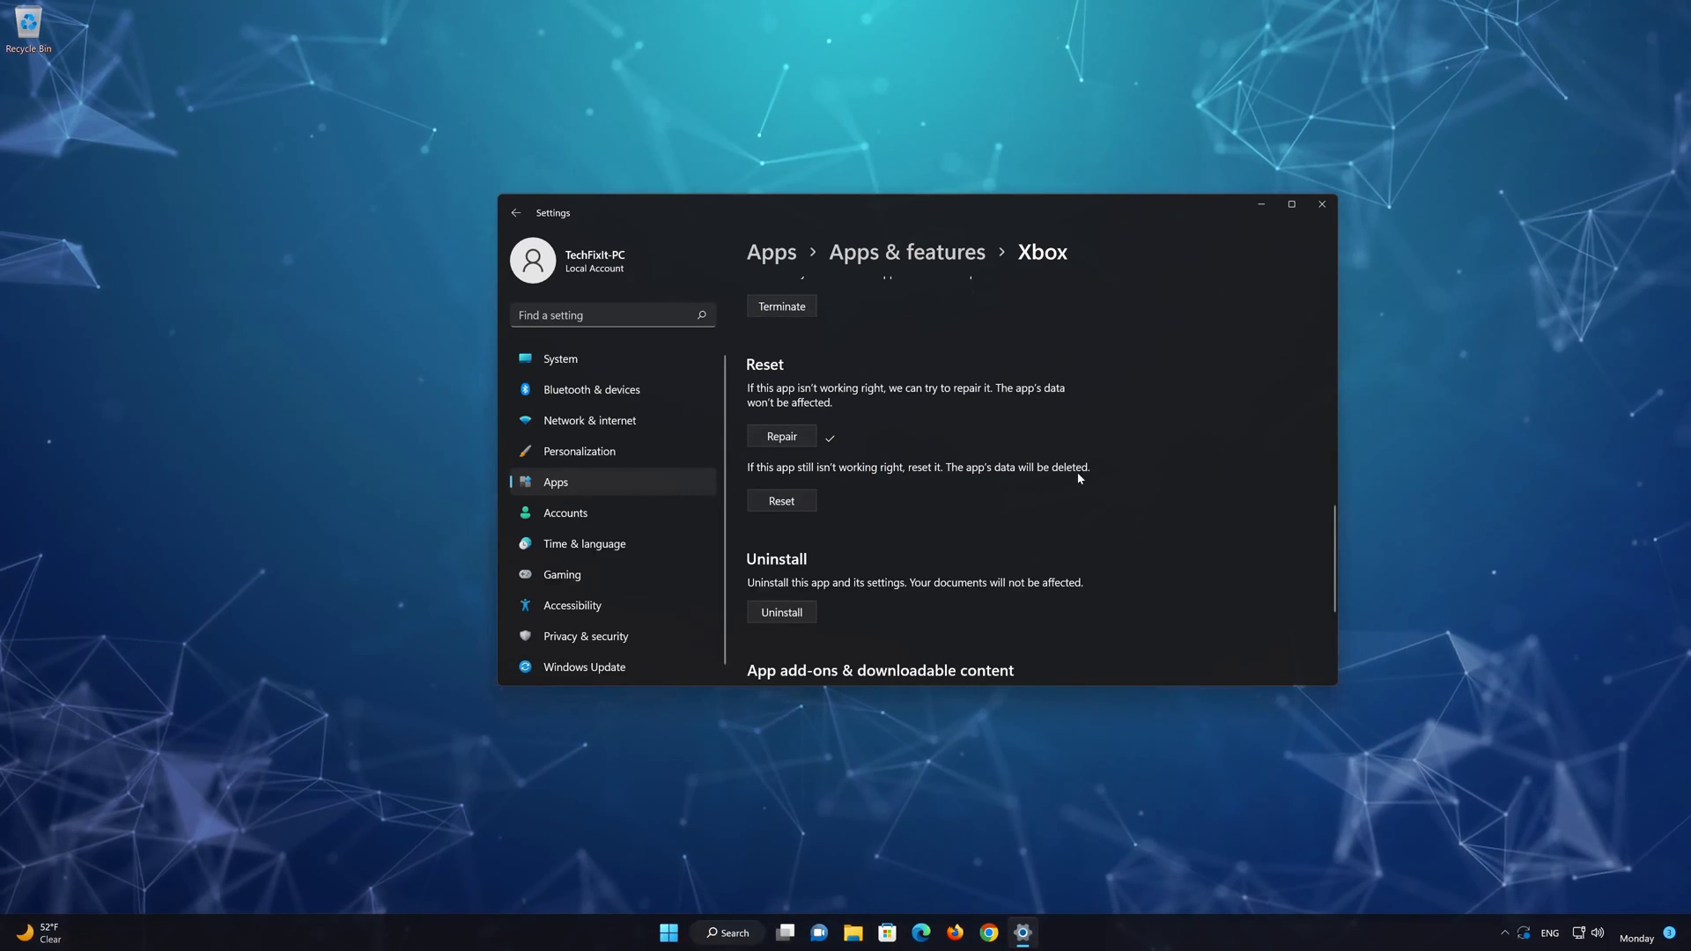
{"action": "left_click", "coordinate": [781, 501]}
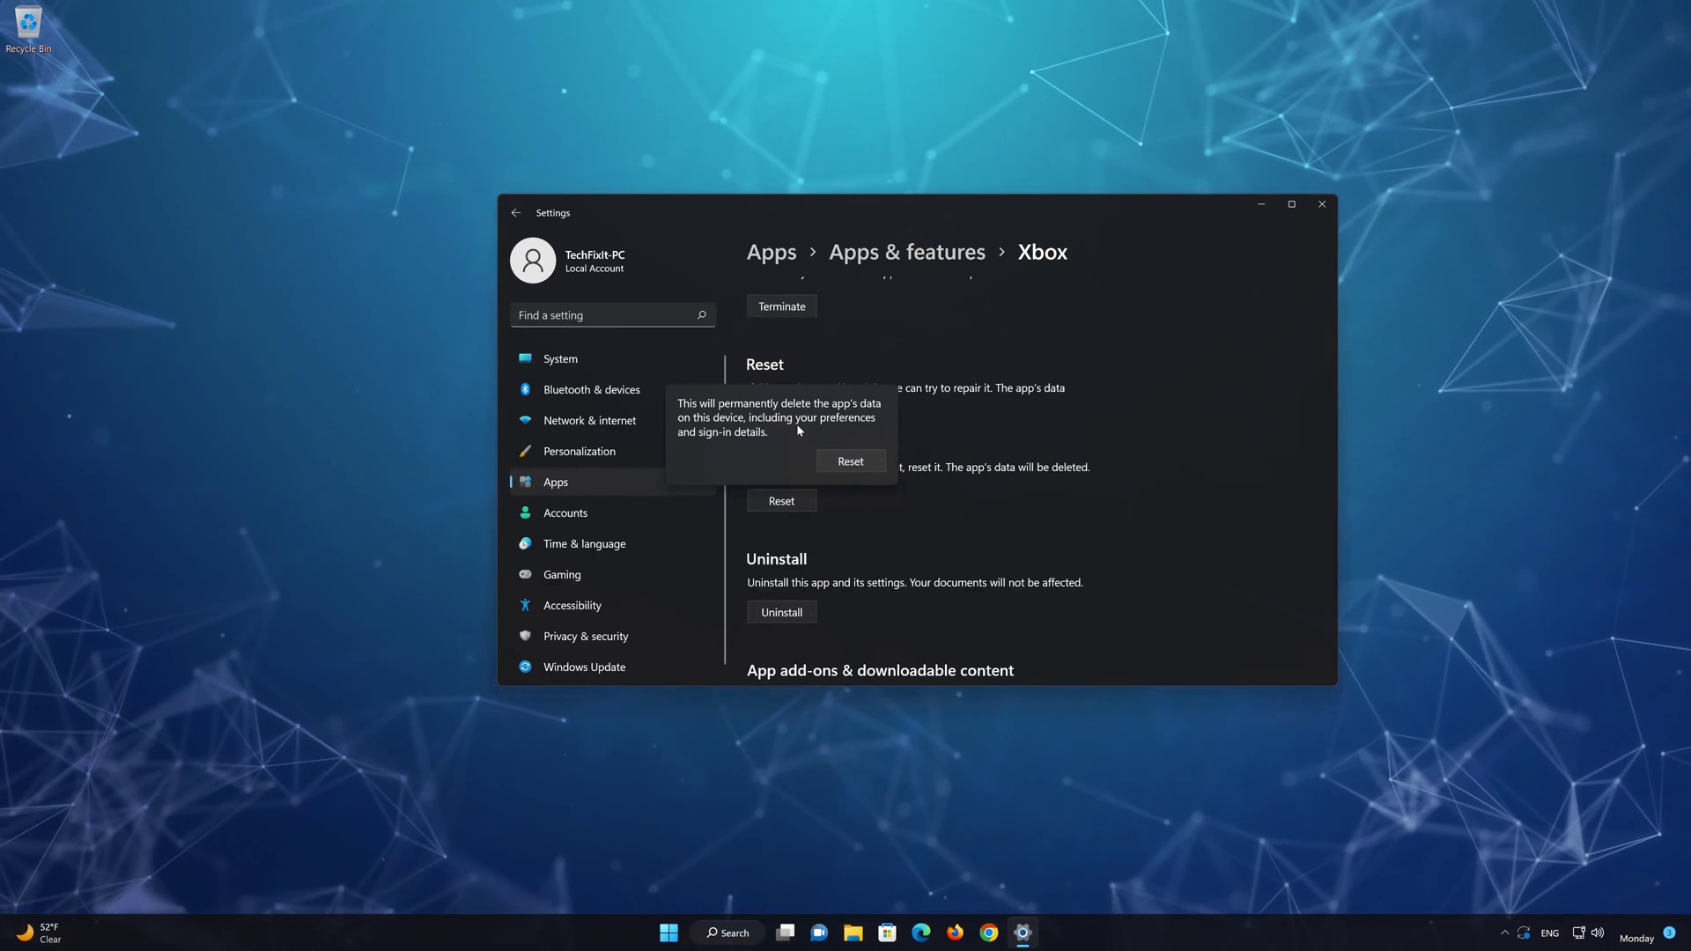
{"action": "left_click", "coordinate": [850, 463]}
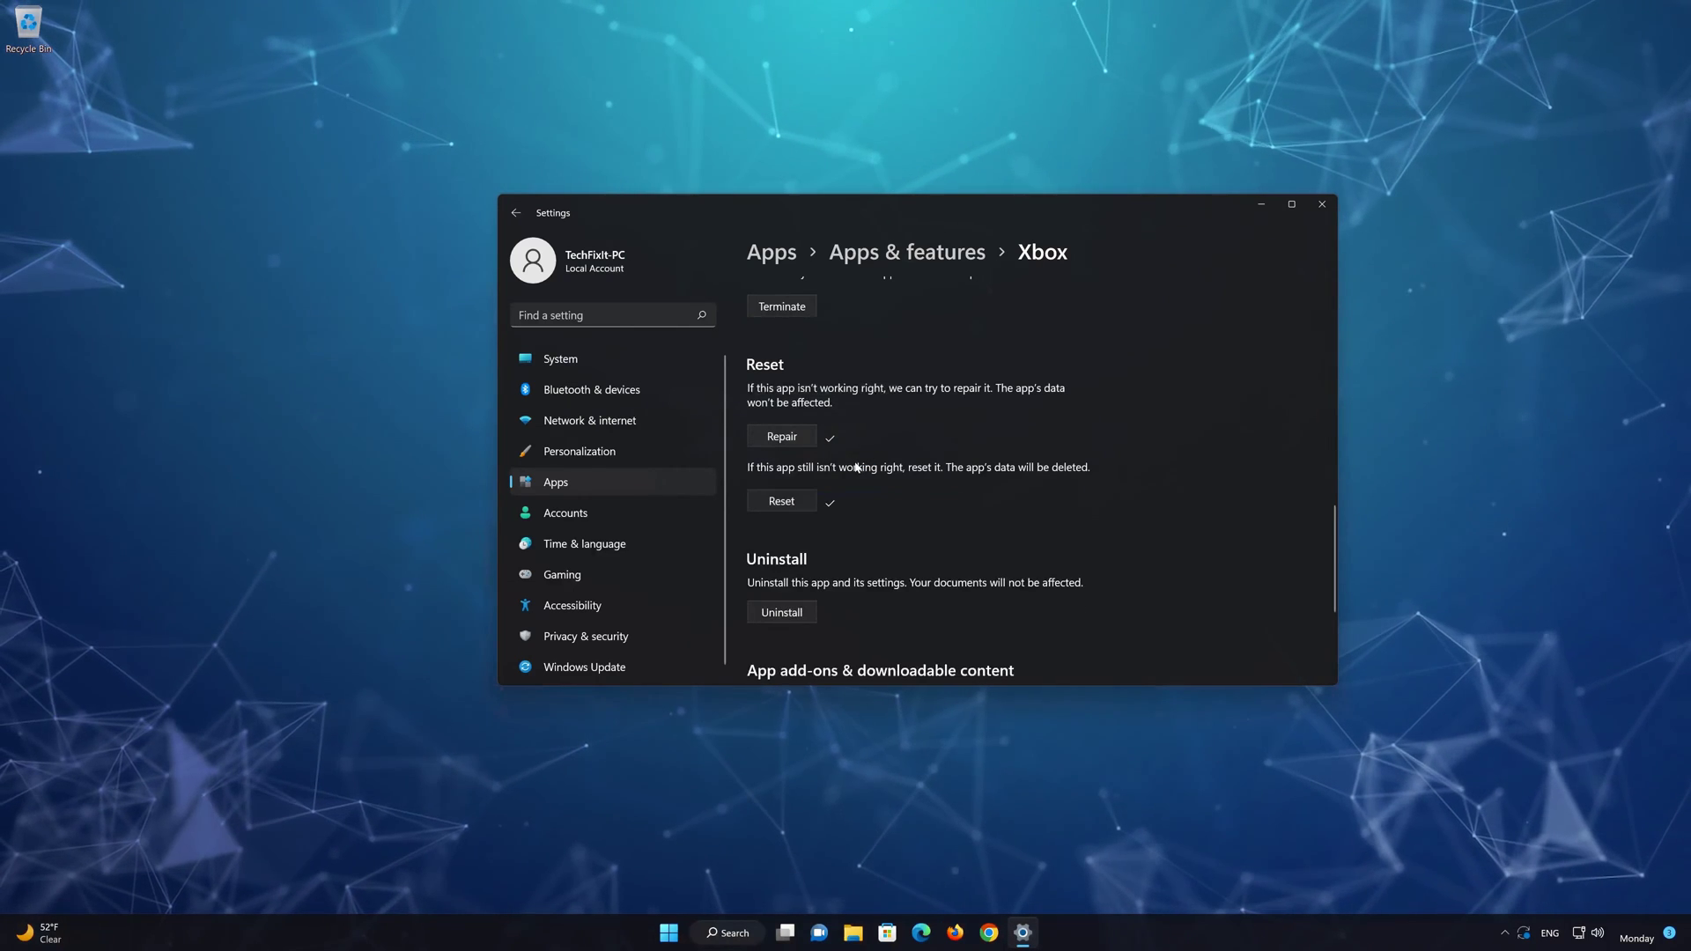
Uninstall the Xbox app, confirm the removal, and close Windows Settings.
{"action": "scroll", "coordinate": [853, 499], "scroll_direction": "down", "scroll_amount": 2}
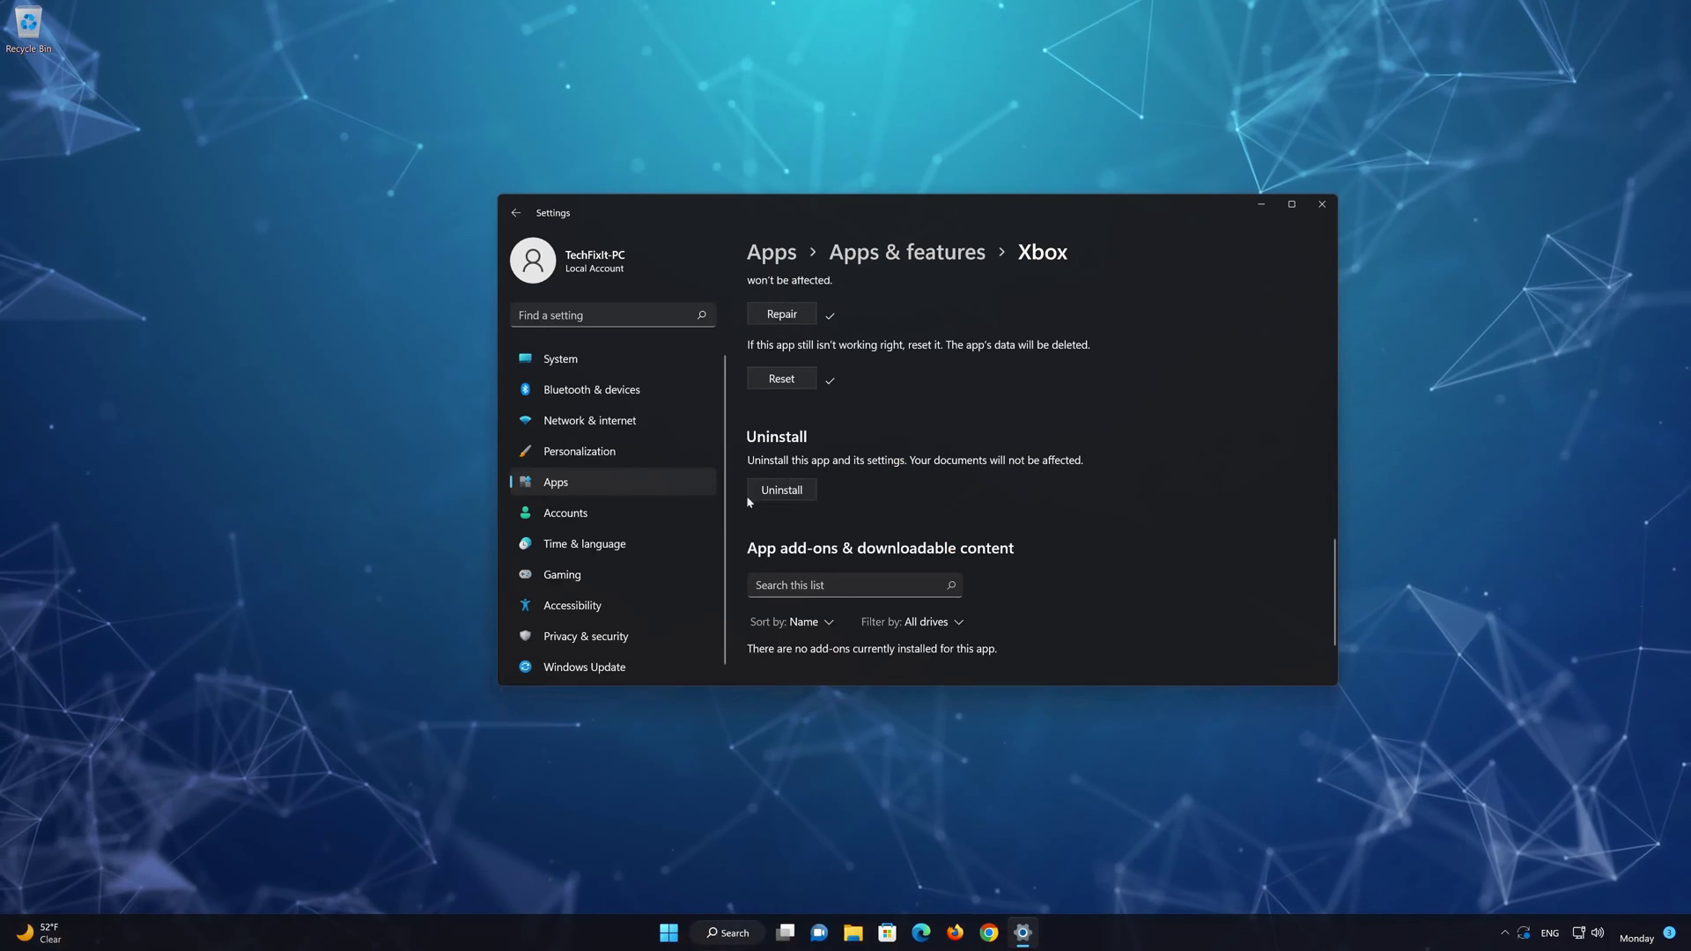
{"action": "left_click", "coordinate": [782, 491]}
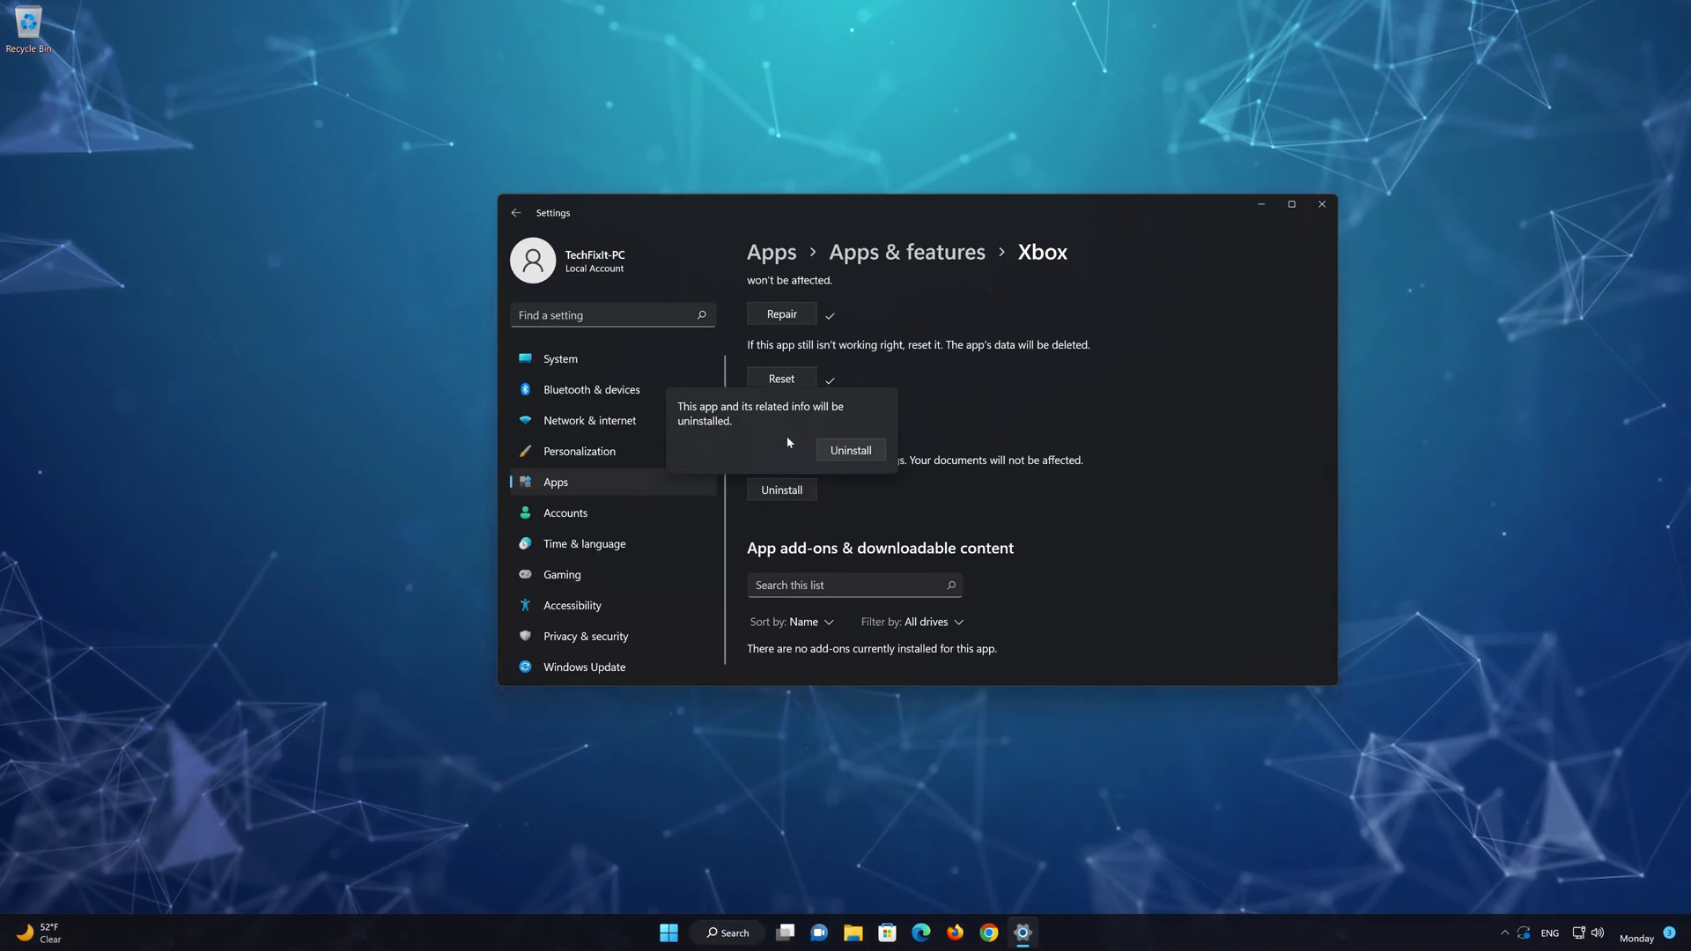
{"action": "left_click", "coordinate": [860, 457]}
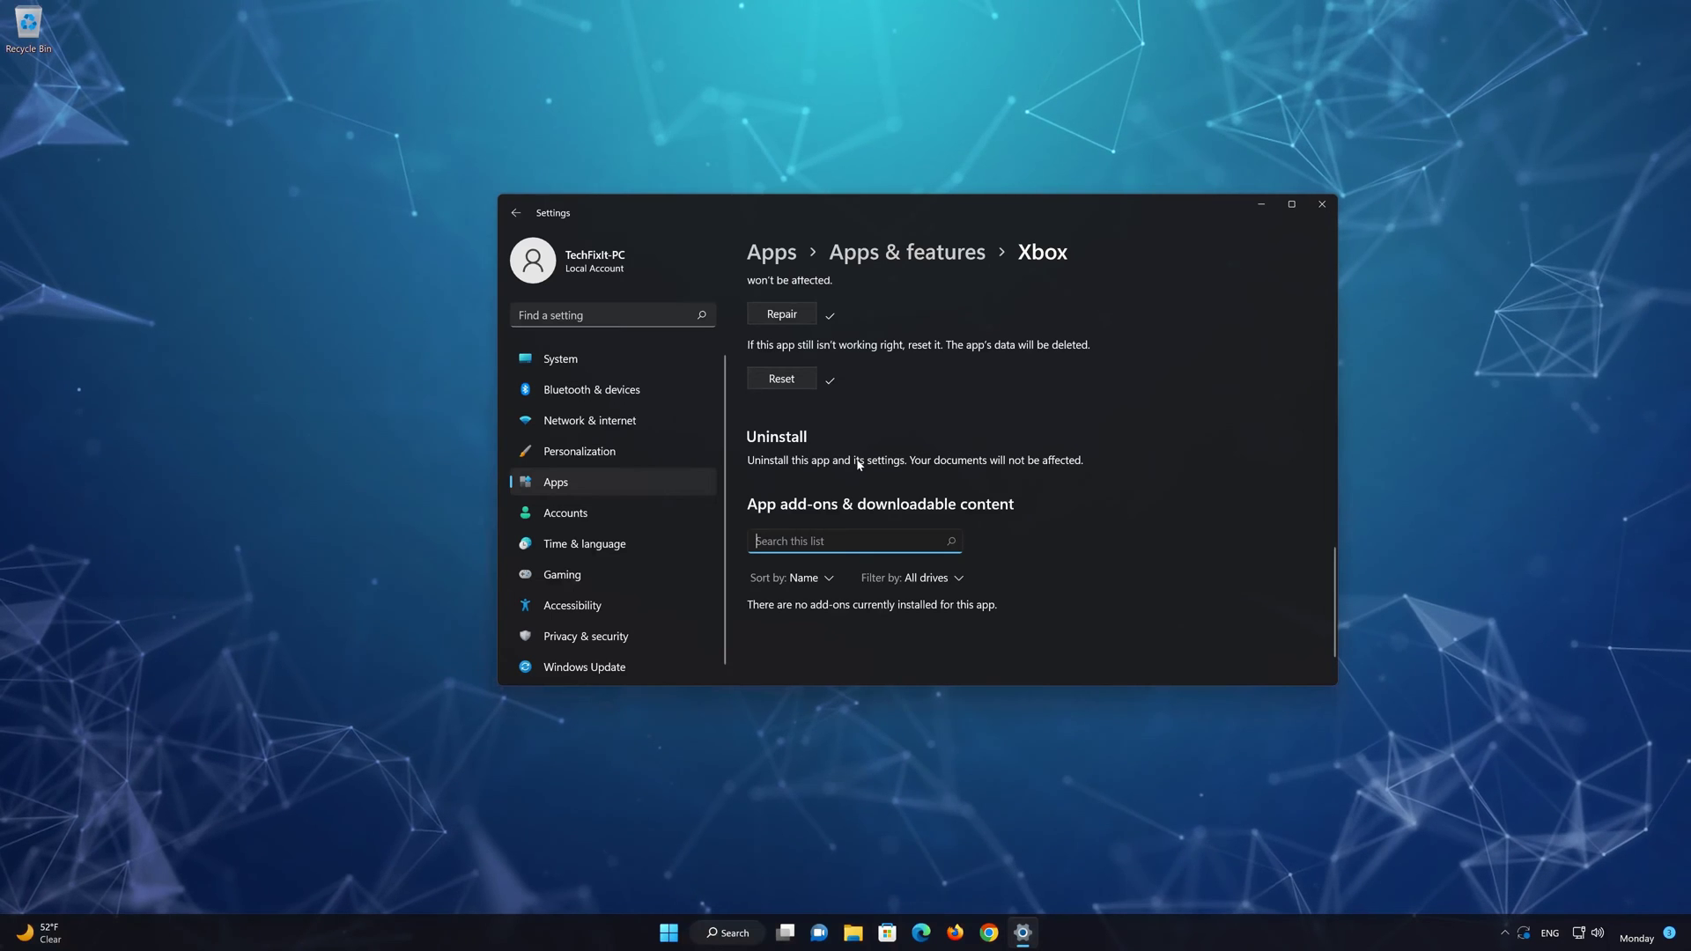
{"action": "left_click", "coordinate": [1321, 204]}
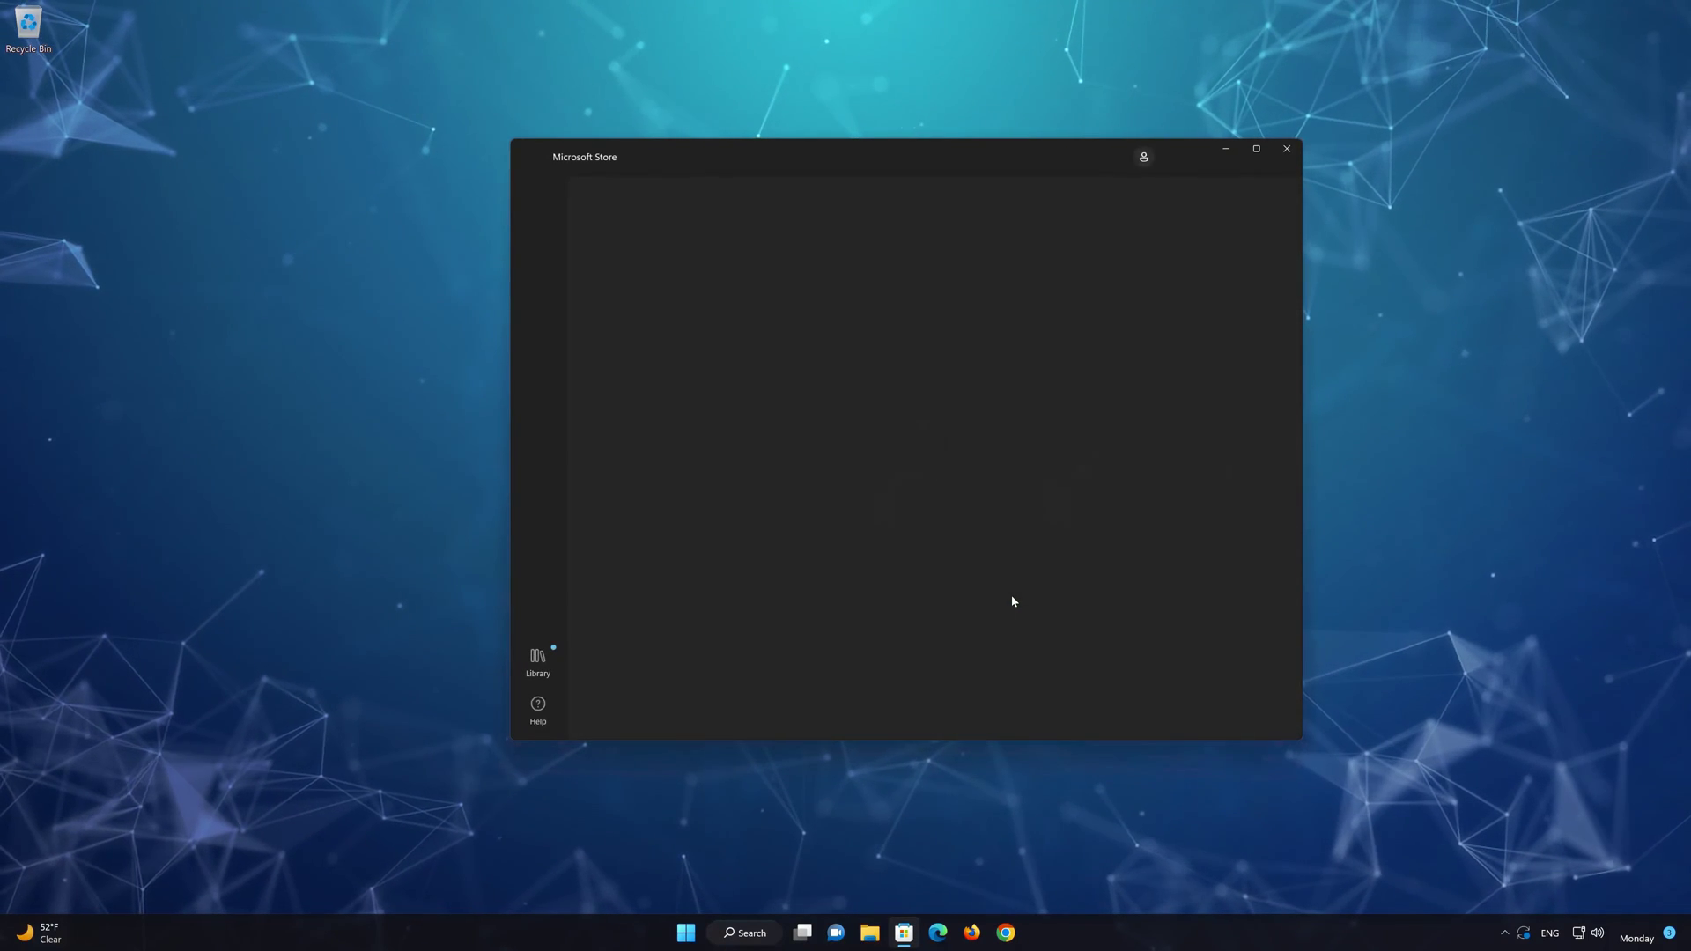
Switch to Microsoft Store, search for "xbox", and install the Xbox app from its product page.
{"action": "left_click", "coordinate": [880, 157]}
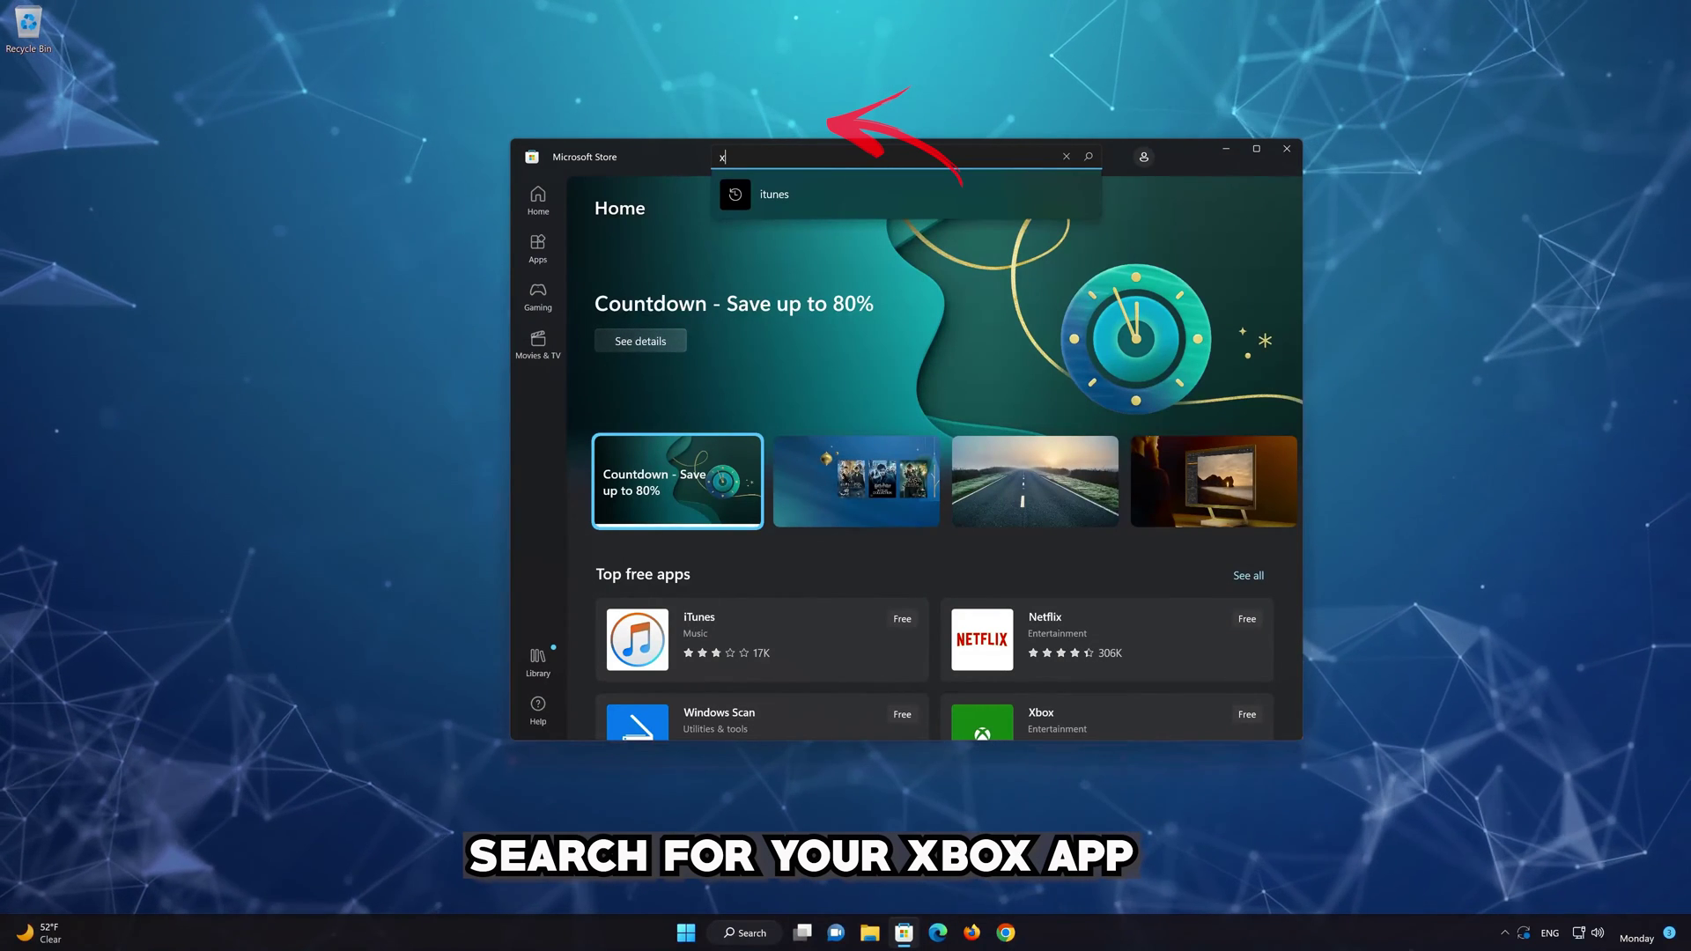
{"action": "type", "text": "xbox"}
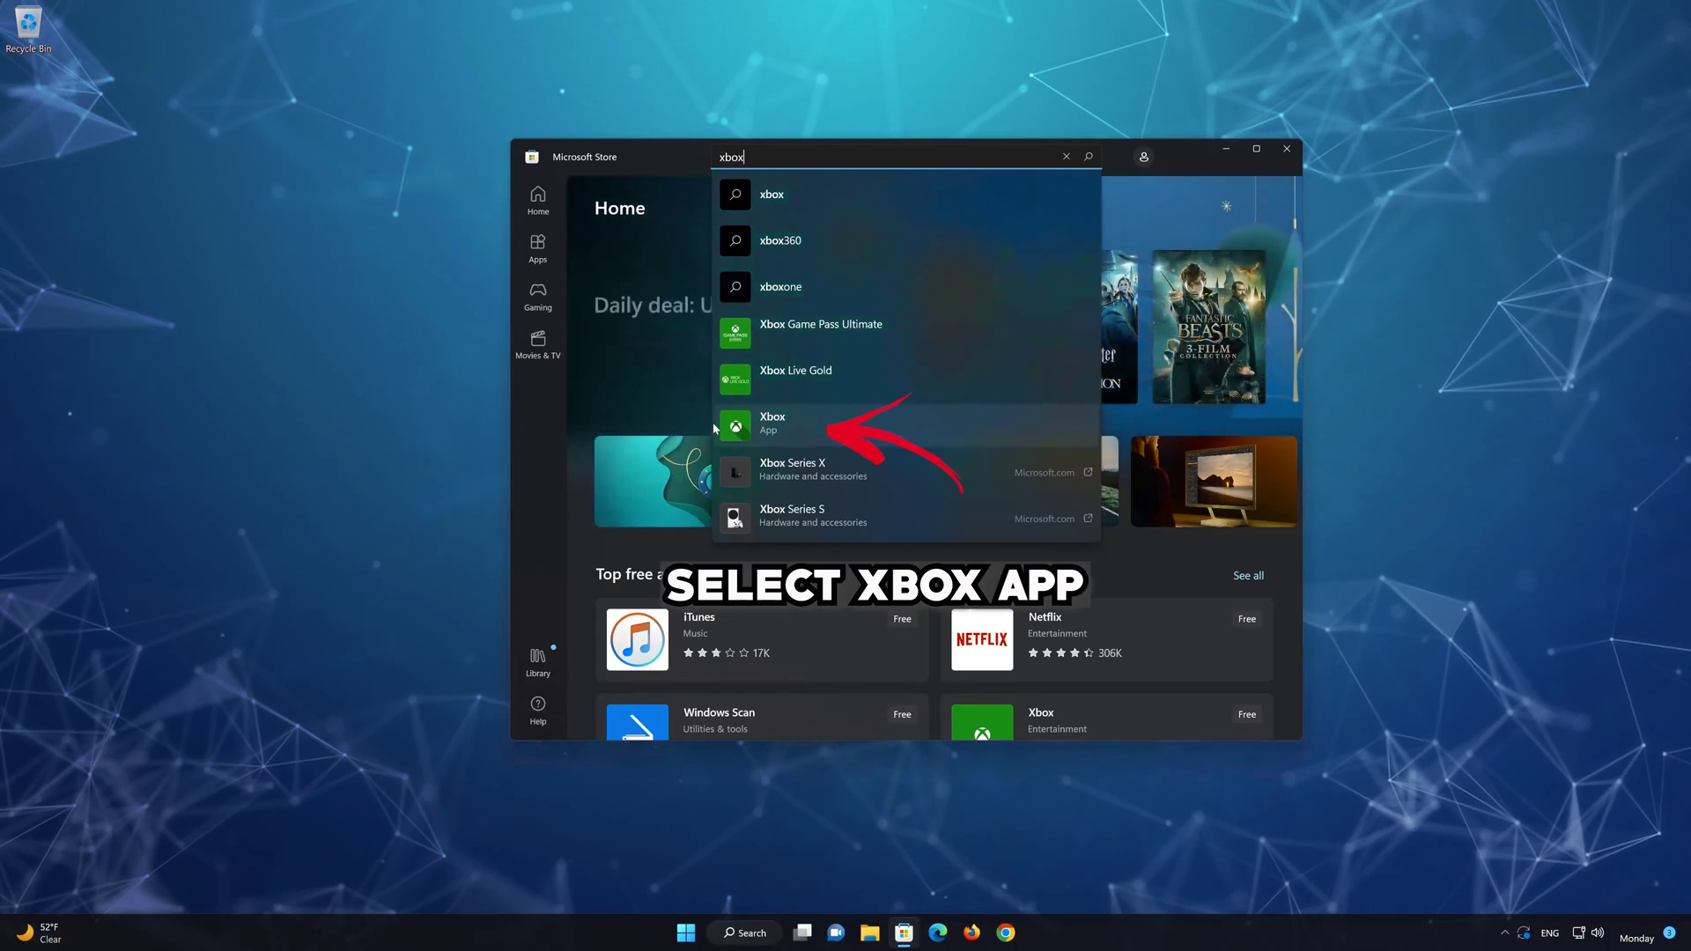
{"action": "left_click", "coordinate": [798, 424]}
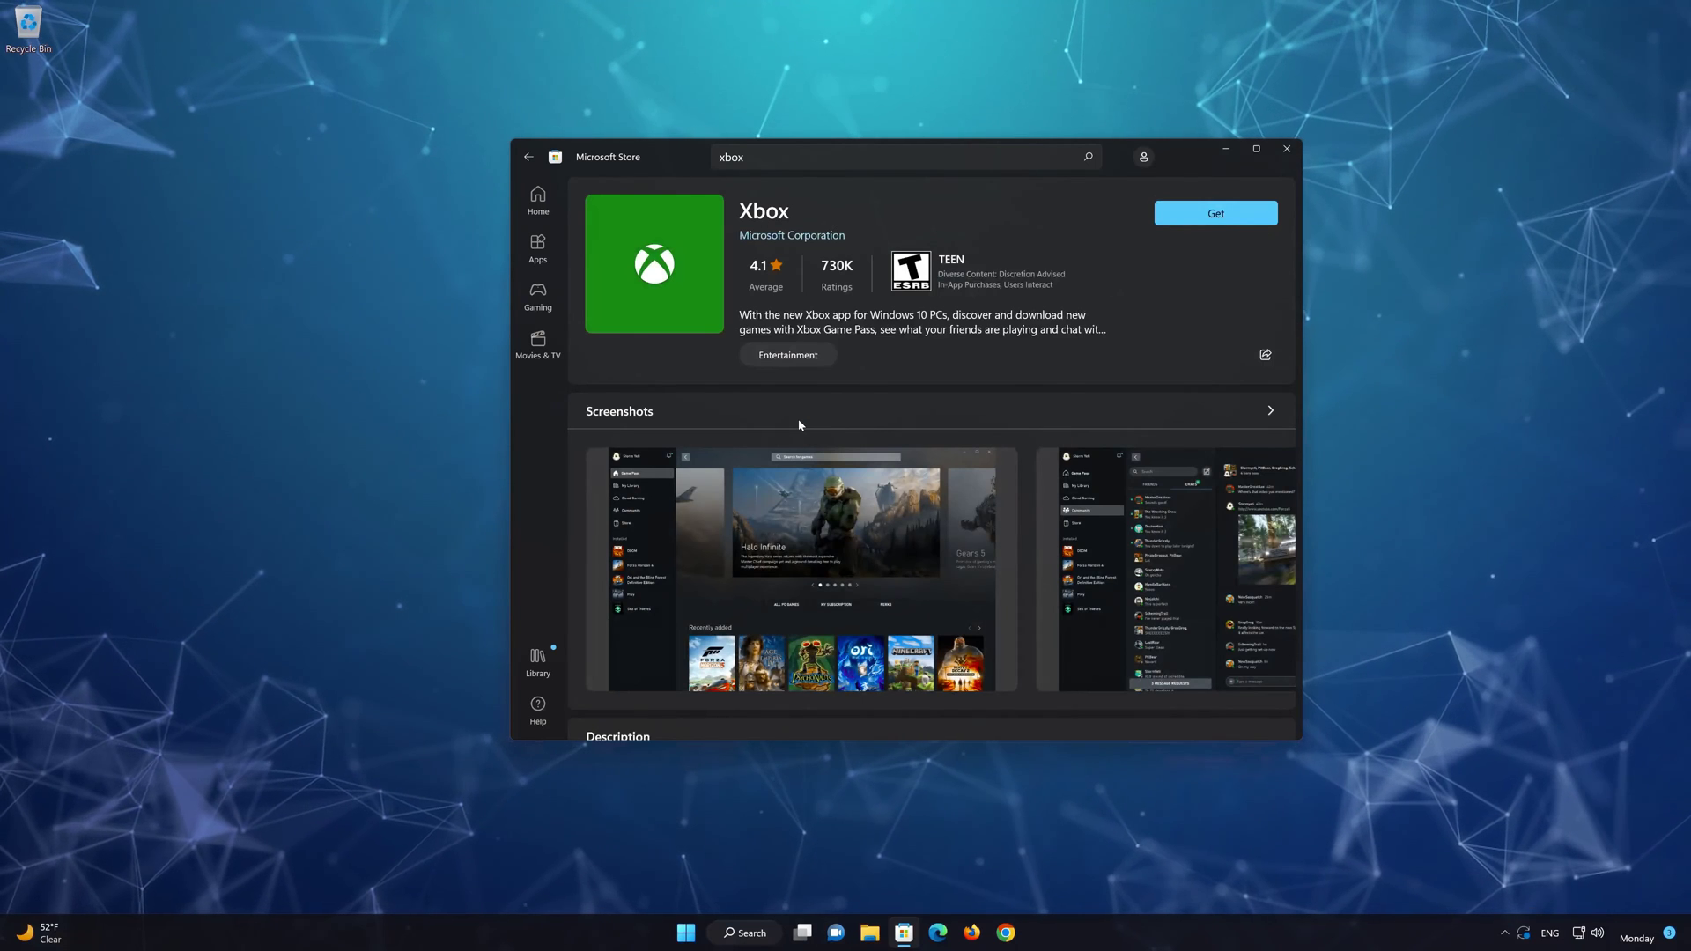
{"action": "left_click", "coordinate": [1205, 222]}
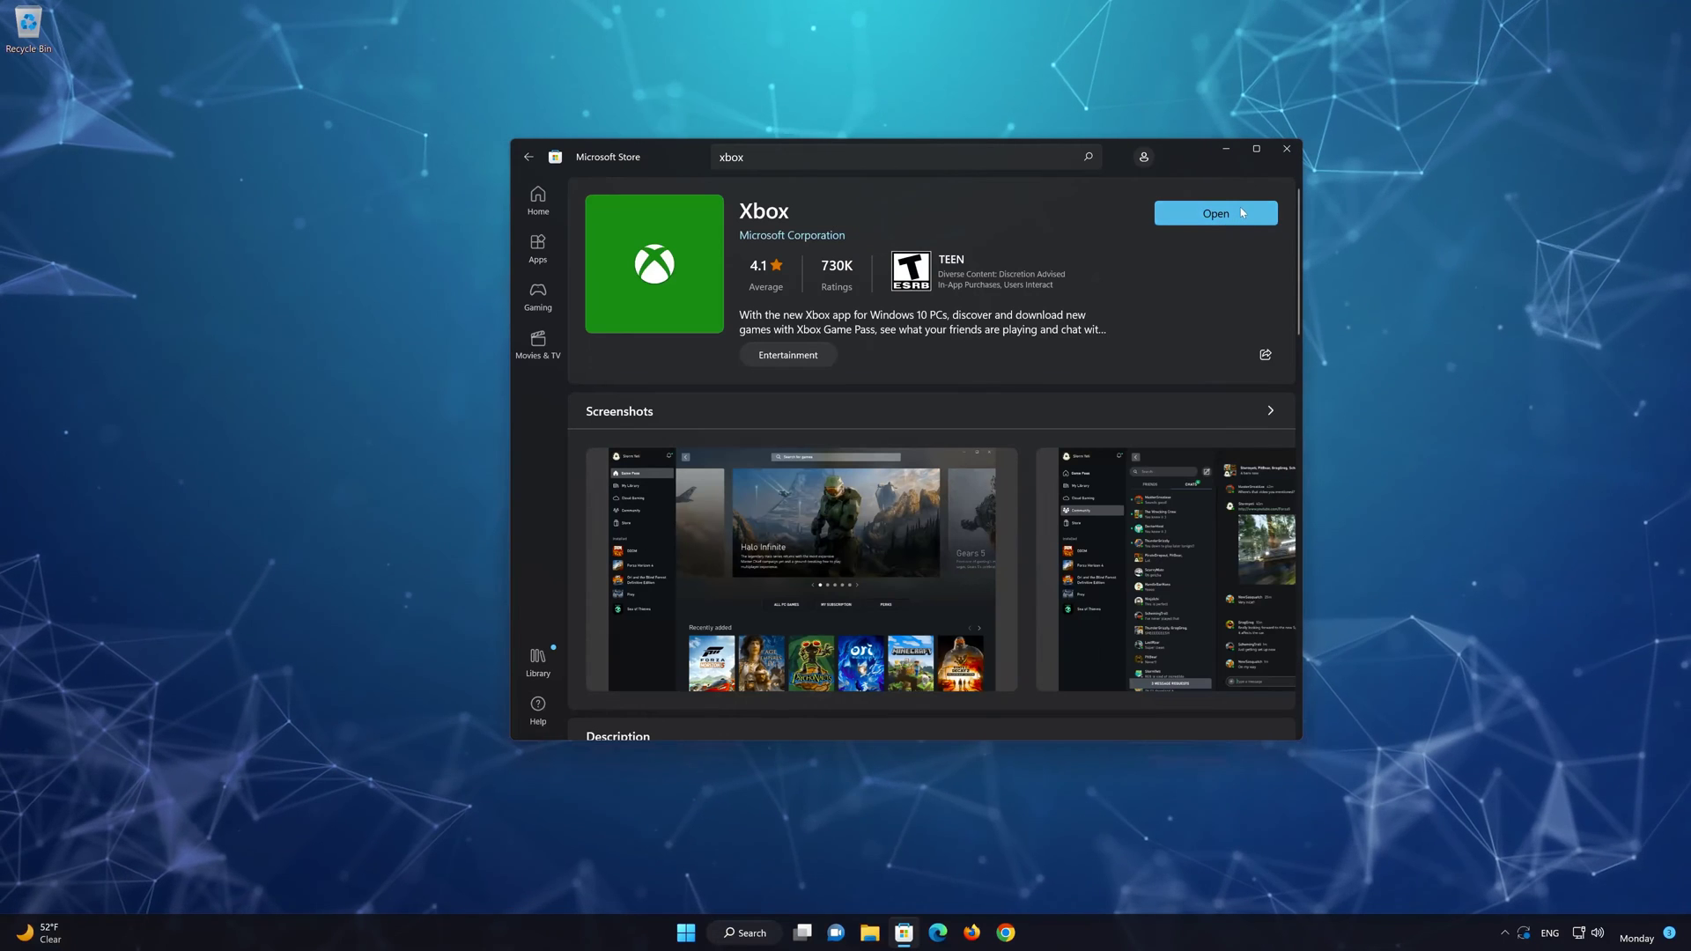
Launch the installed Xbox app to browse the PC Game Pass catalog, then close it and Microsoft Store.
{"action": "left_click", "coordinate": [1242, 213]}
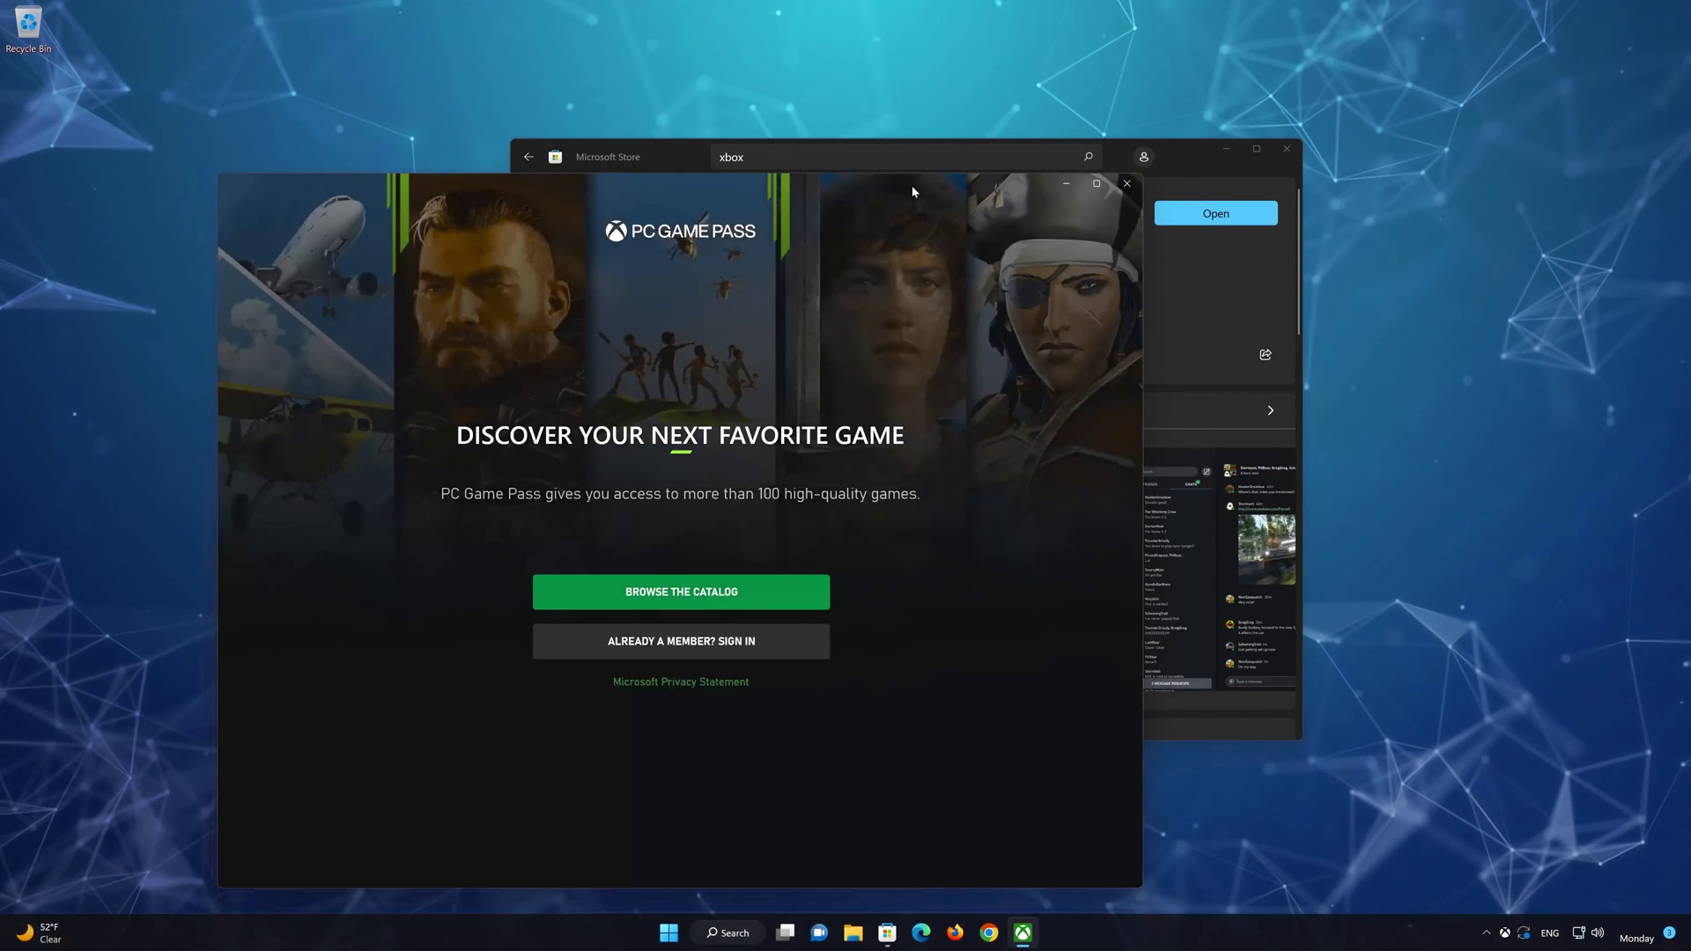
{"action": "left_click_drag", "start_coordinate": [912, 187], "coordinate": [1130, 113]}
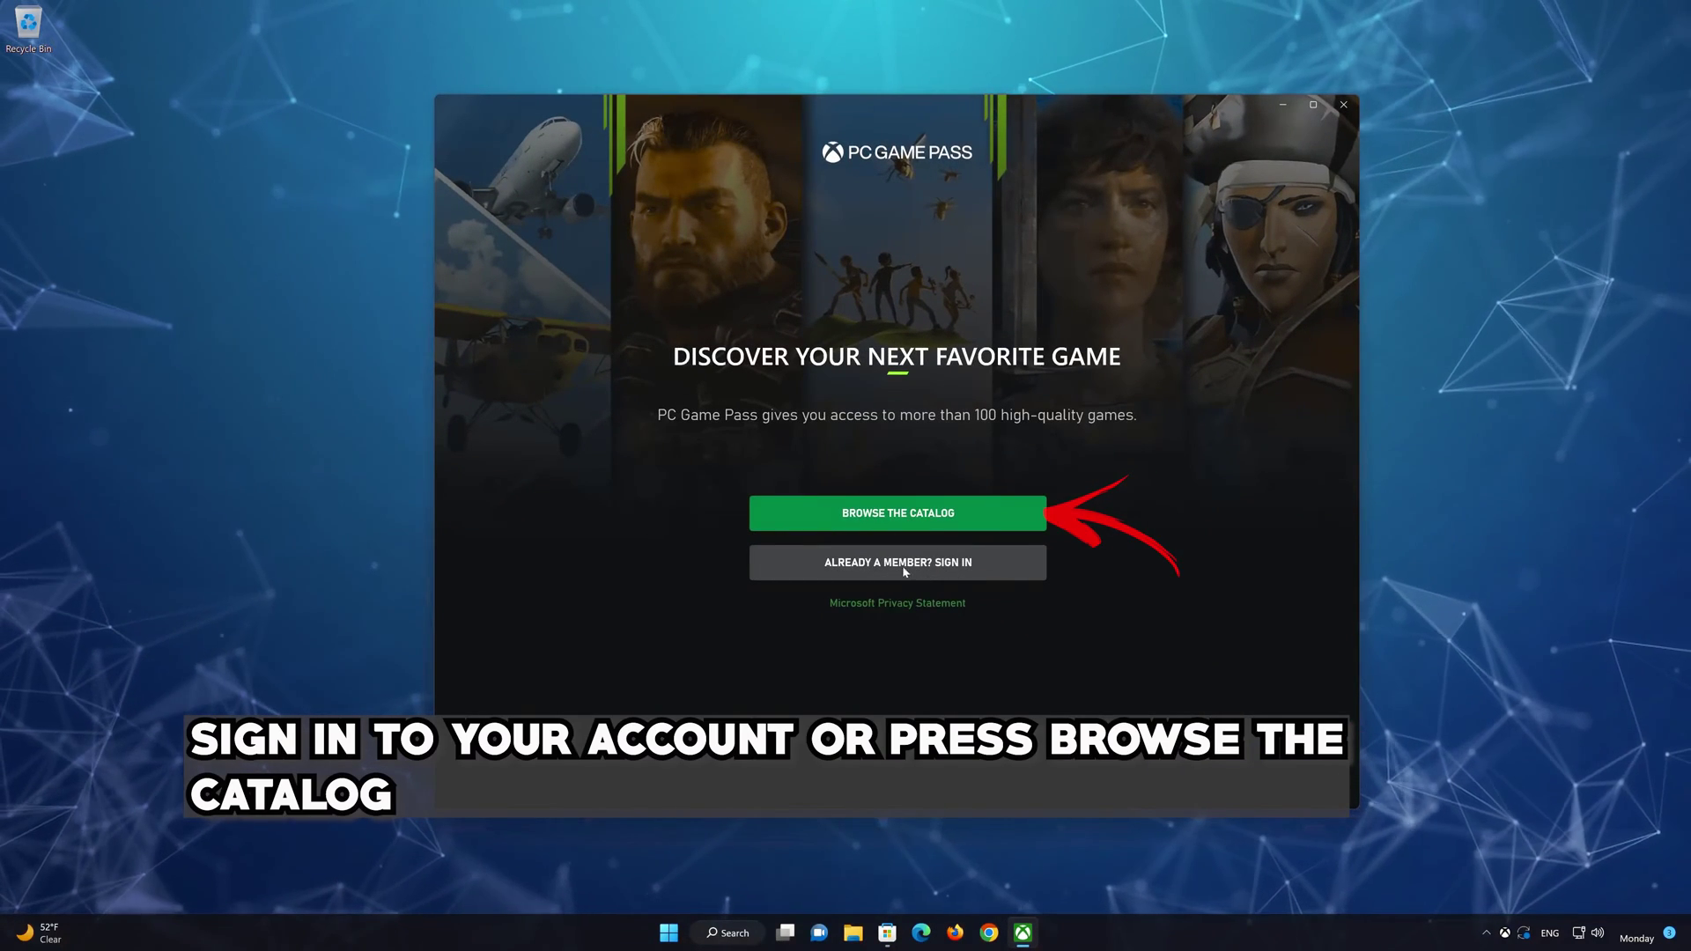
{"action": "left_click", "coordinate": [936, 513]}
{"action": "scroll", "coordinate": [938, 516], "scroll_direction": "down", "scroll_amount": 8}
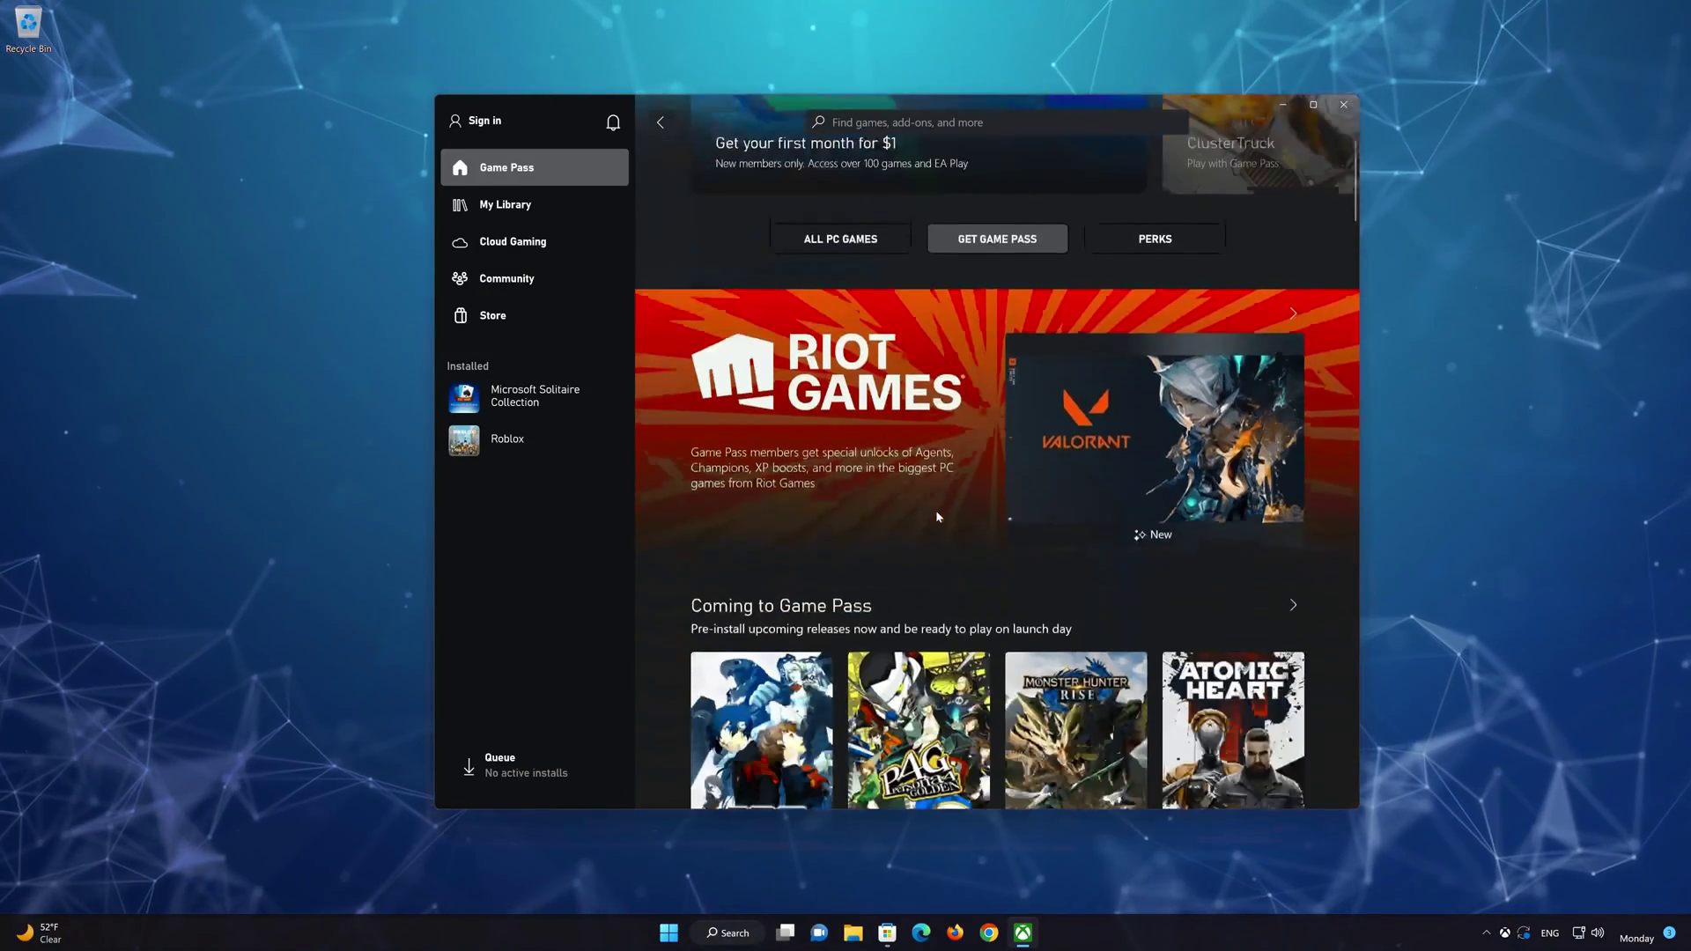
{"action": "scroll", "coordinate": [935, 510], "scroll_direction": "down", "scroll_amount": 6}
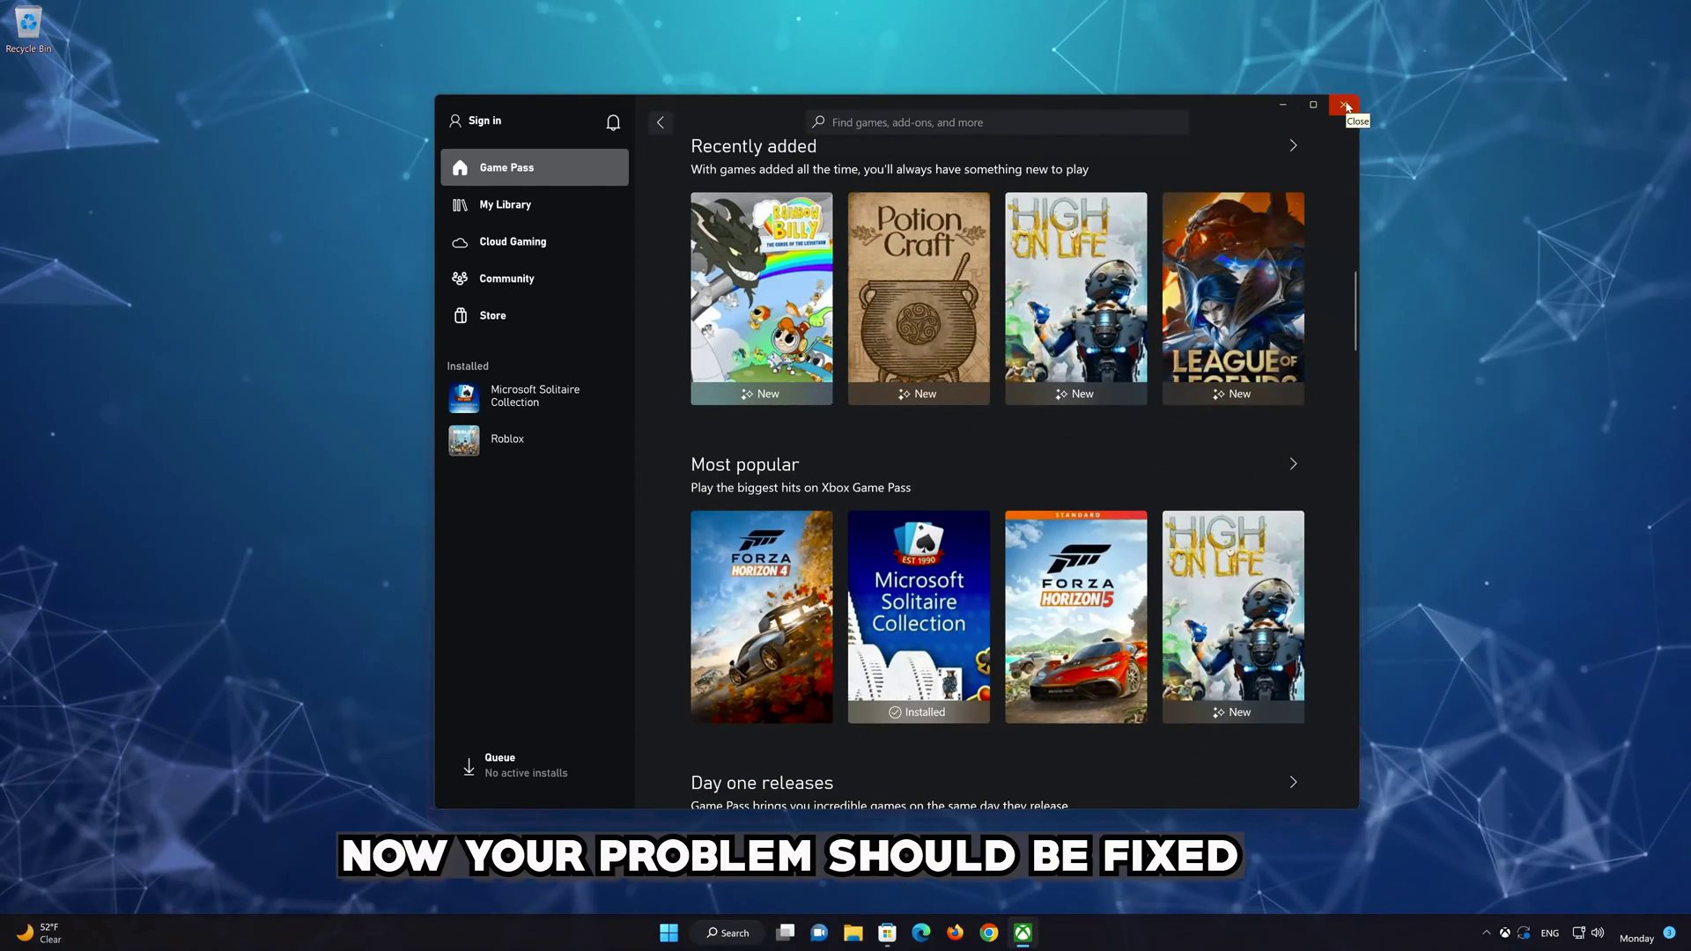
{"action": "left_click", "coordinate": [1346, 107]}
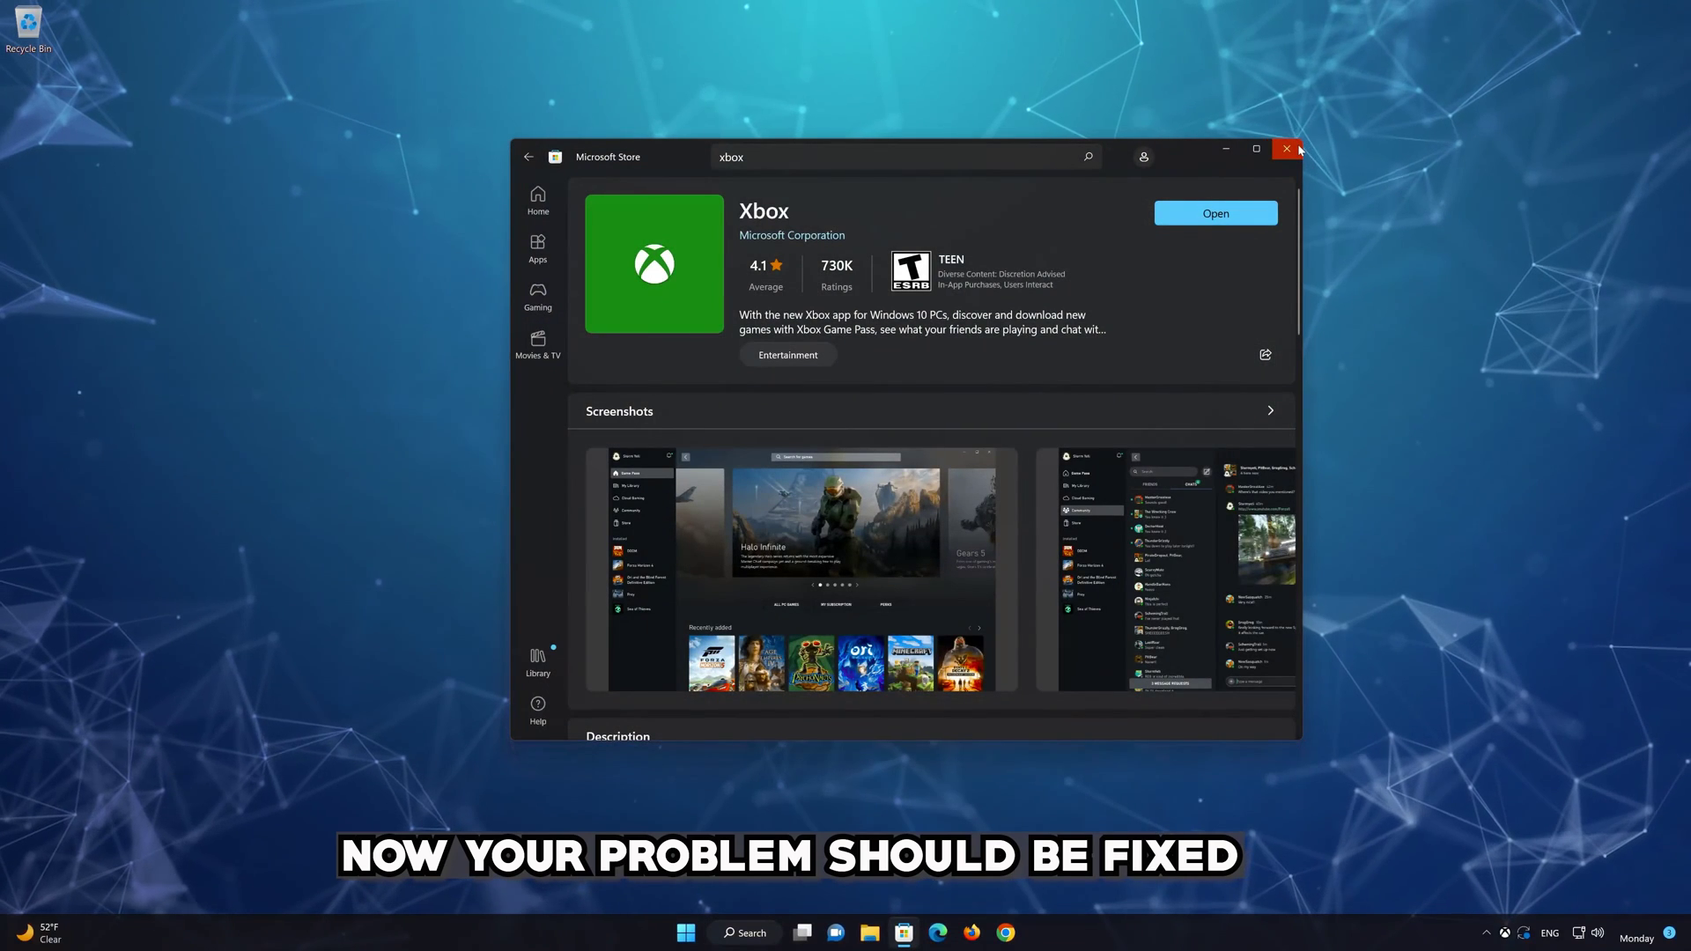
{"action": "left_click", "coordinate": [1287, 148]}
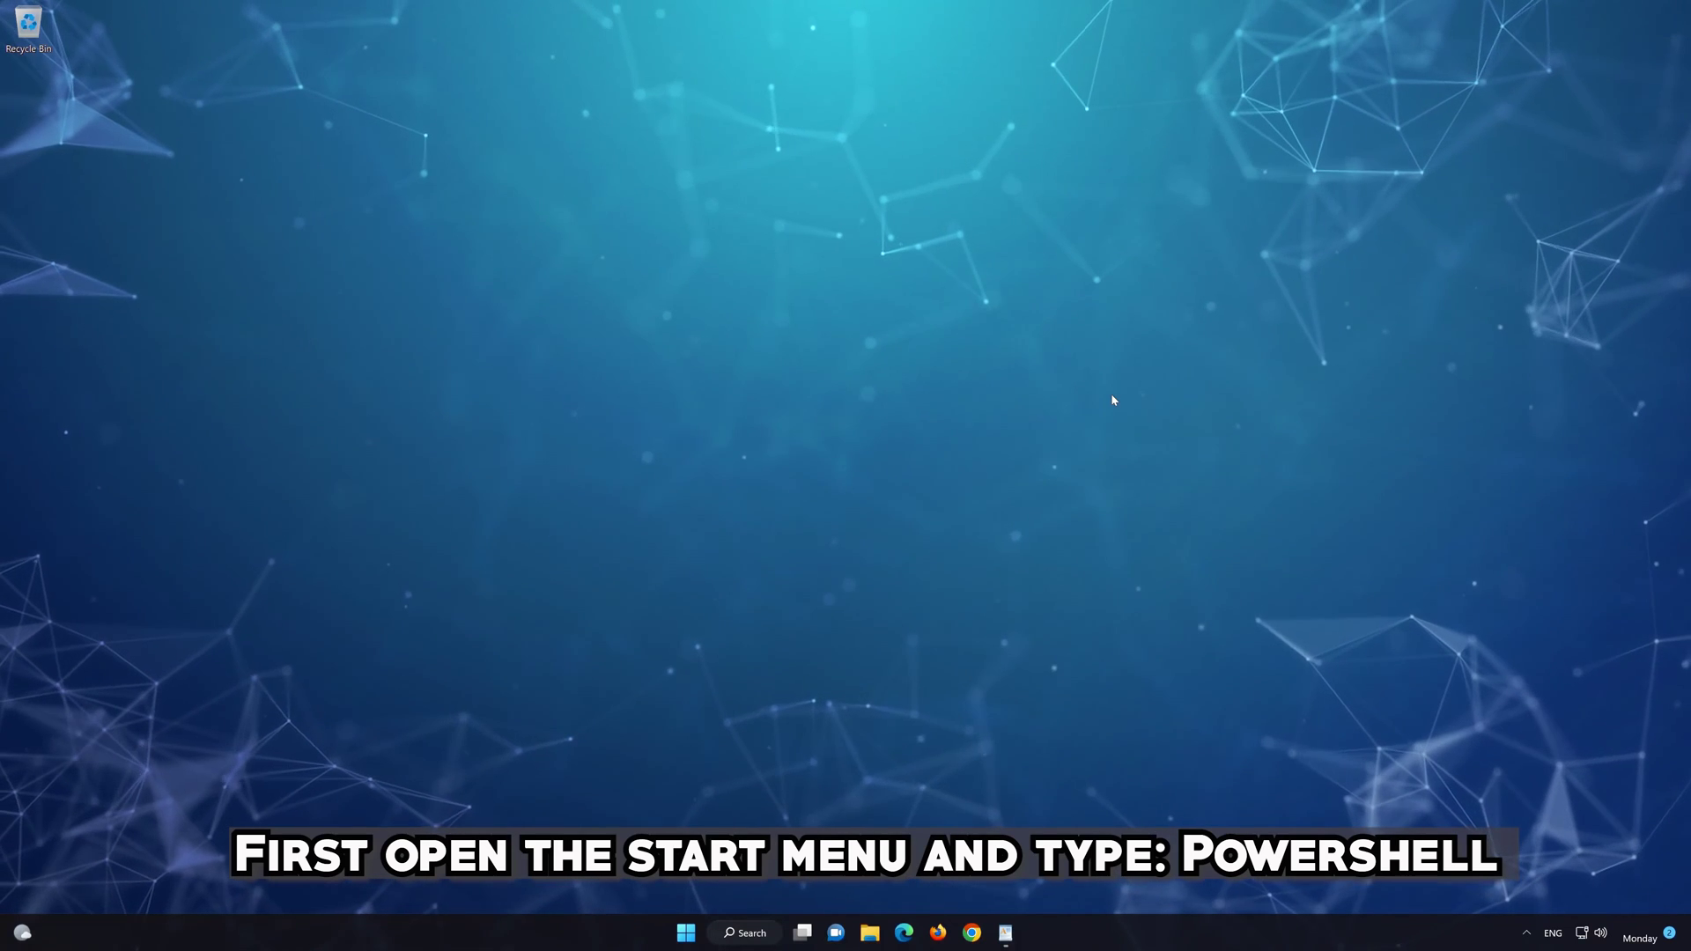
Search for "powershell" and run PowerShell 7 (x64) as administrator, allow it to make changes, and move its window toward the screen center.
{"action": "left_click", "coordinate": [685, 939]}
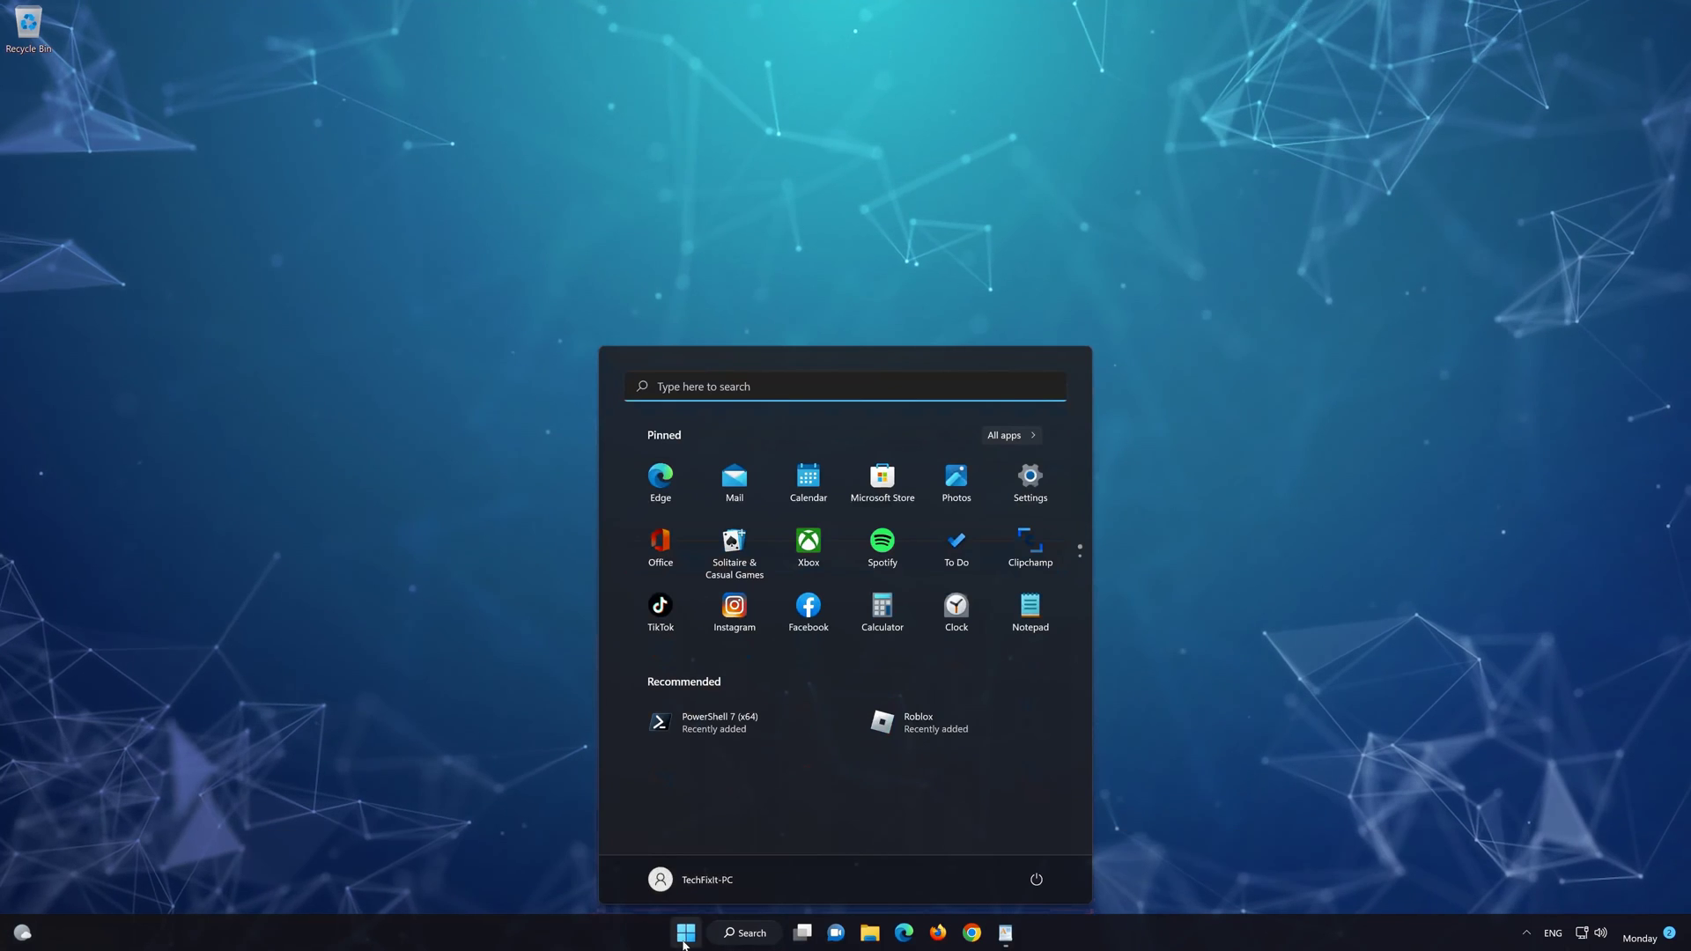
{"action": "left_click", "coordinate": [684, 938]}
{"action": "left_click", "coordinate": [684, 939]}
{"action": "type", "text": "powers"}
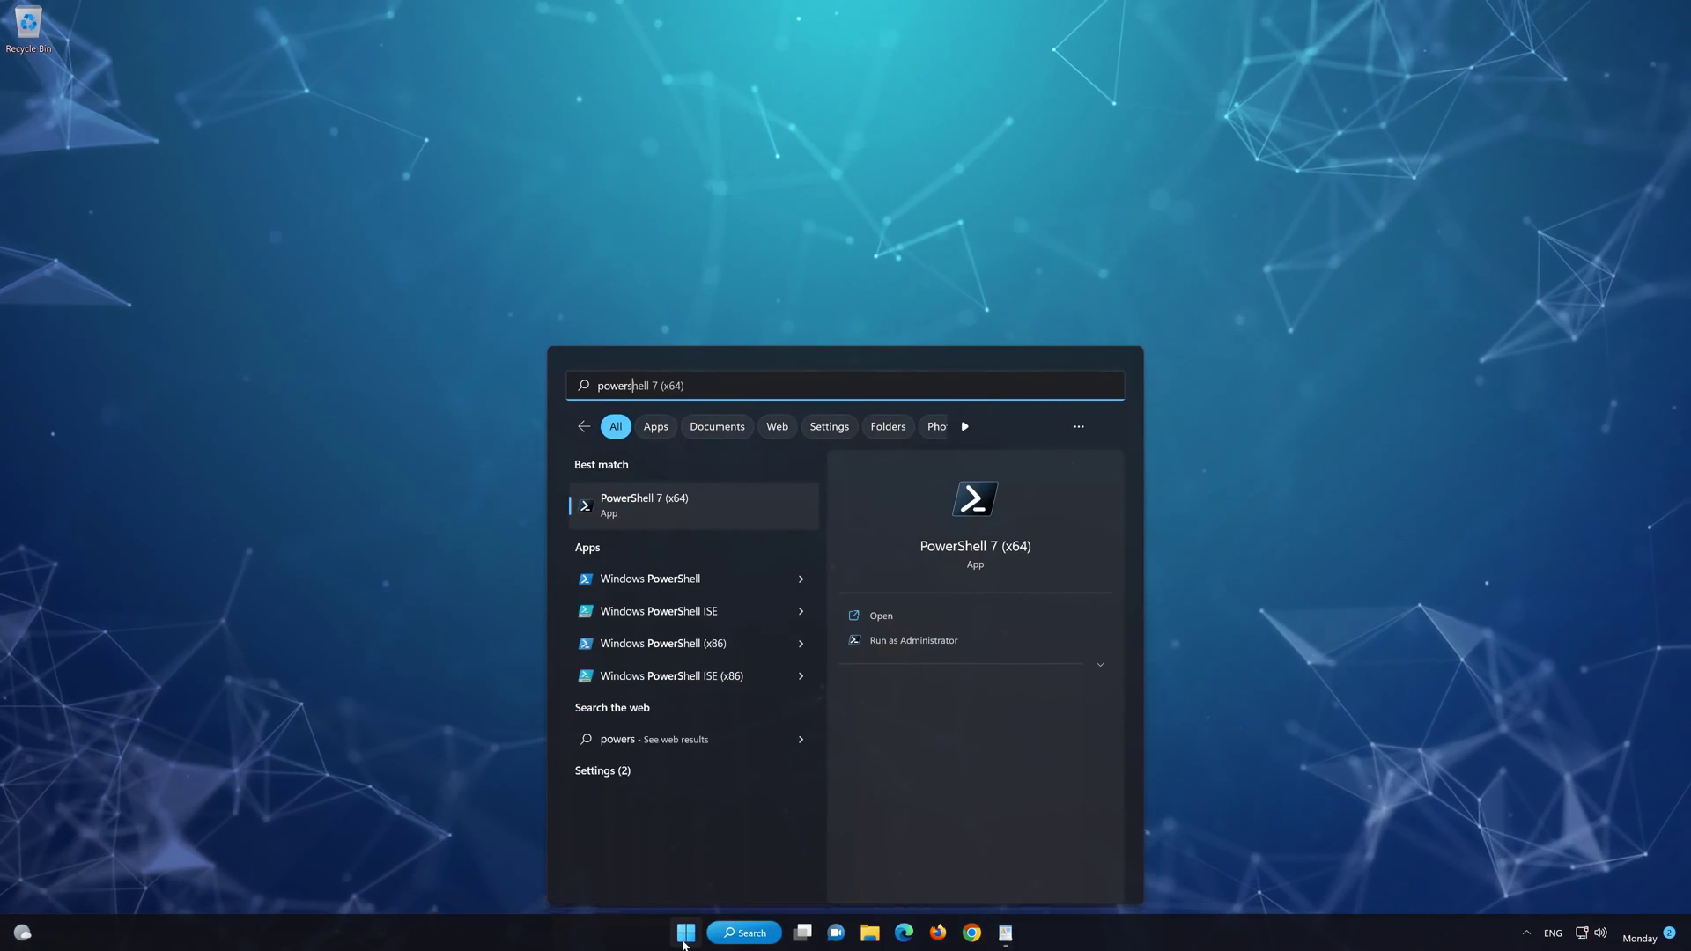
{"action": "type", "text": "hell"}
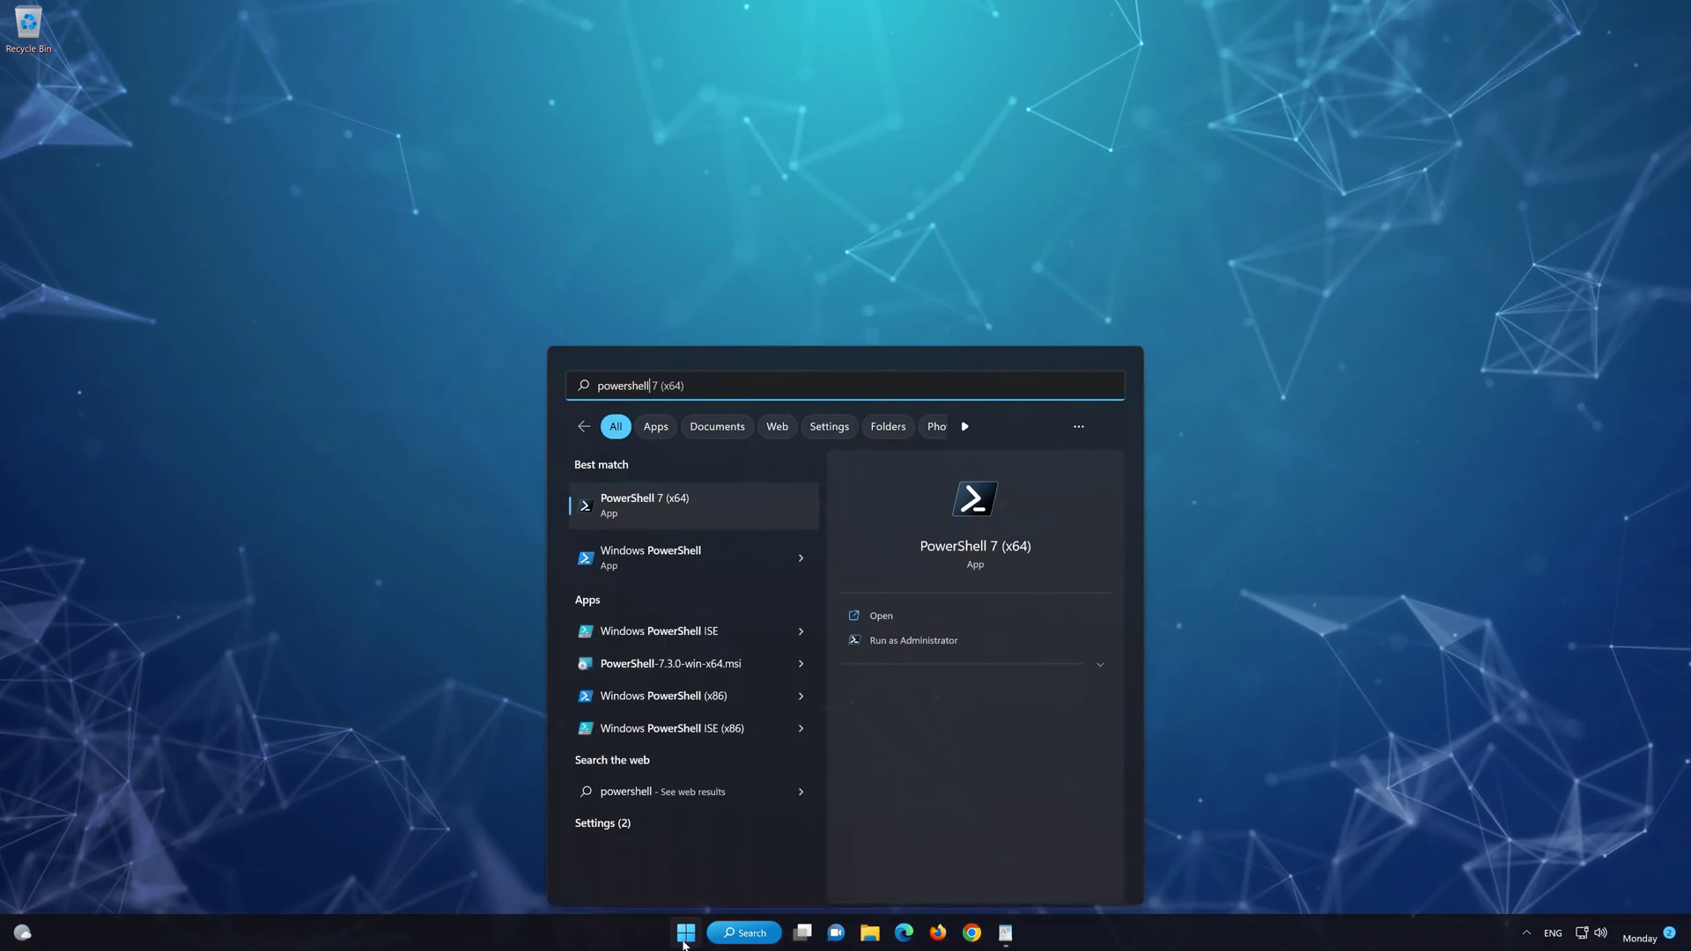
{"action": "right_click", "coordinate": [720, 510]}
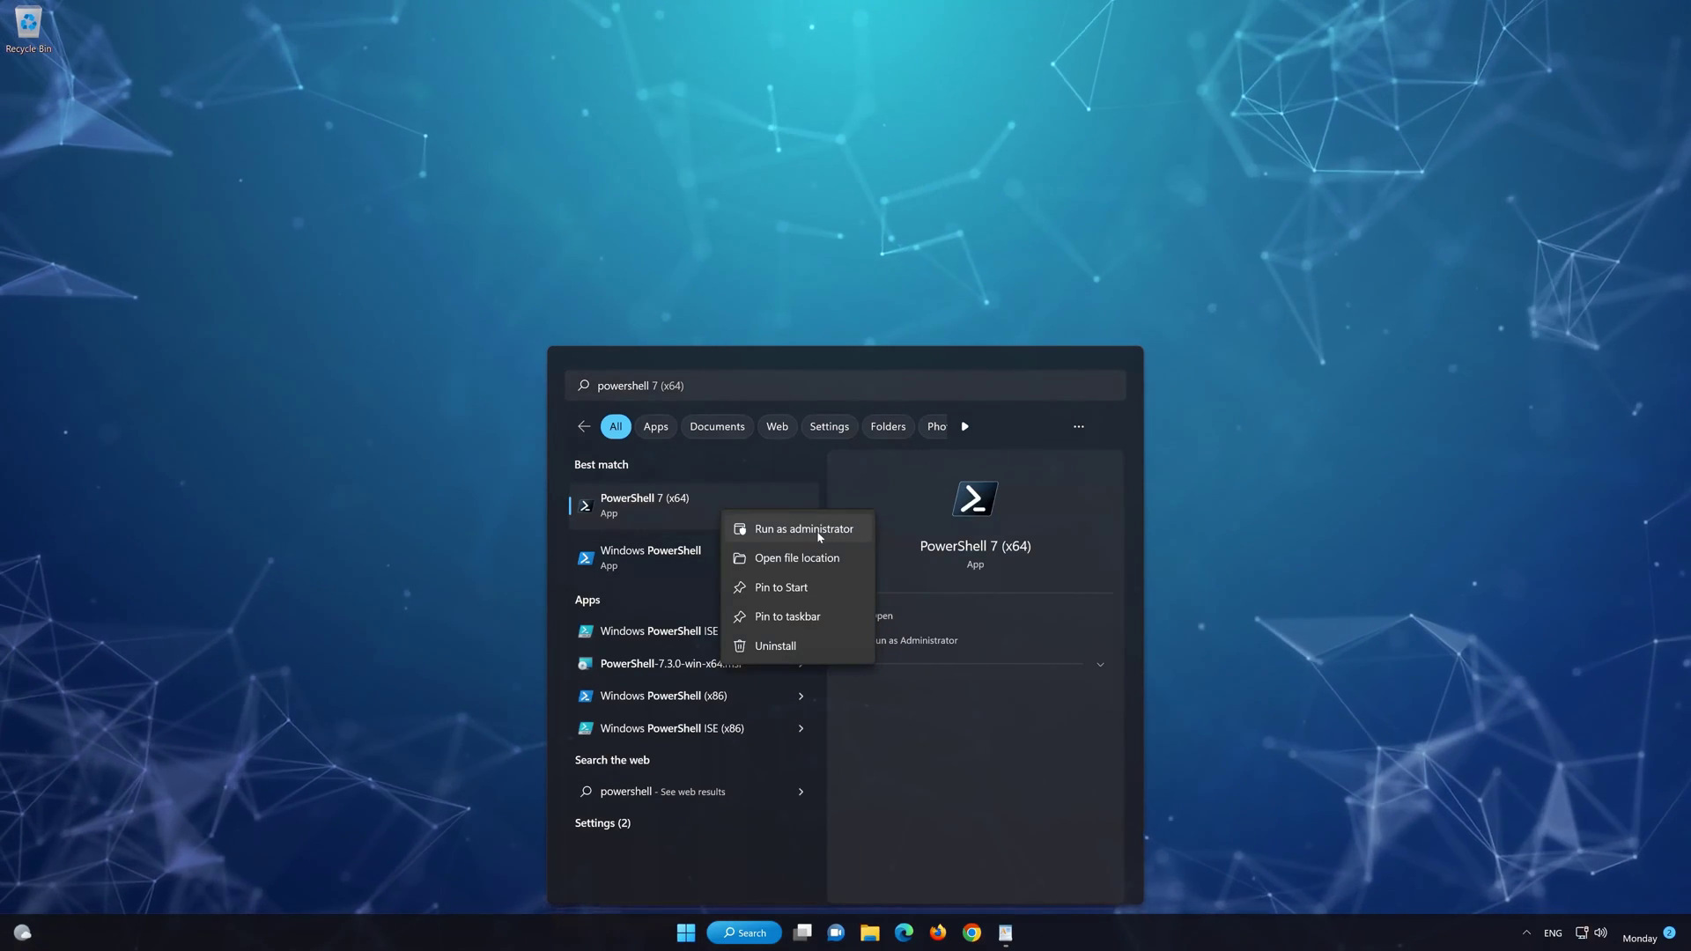
{"action": "left_click", "coordinate": [819, 532]}
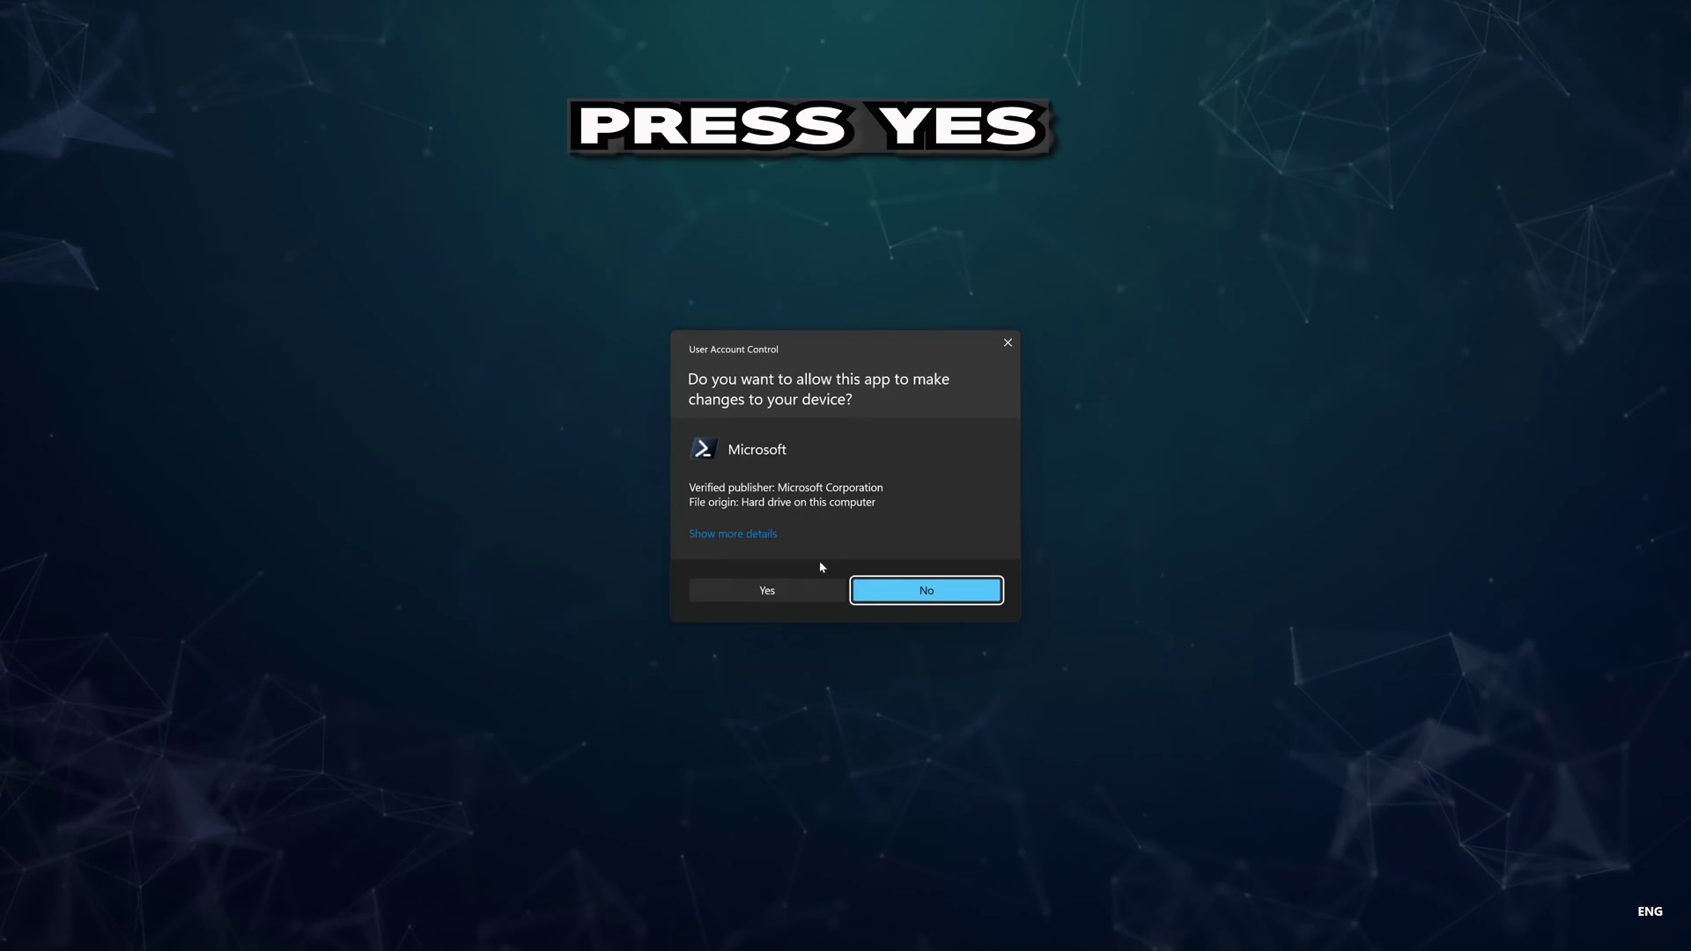
{"action": "left_click", "coordinate": [764, 591]}
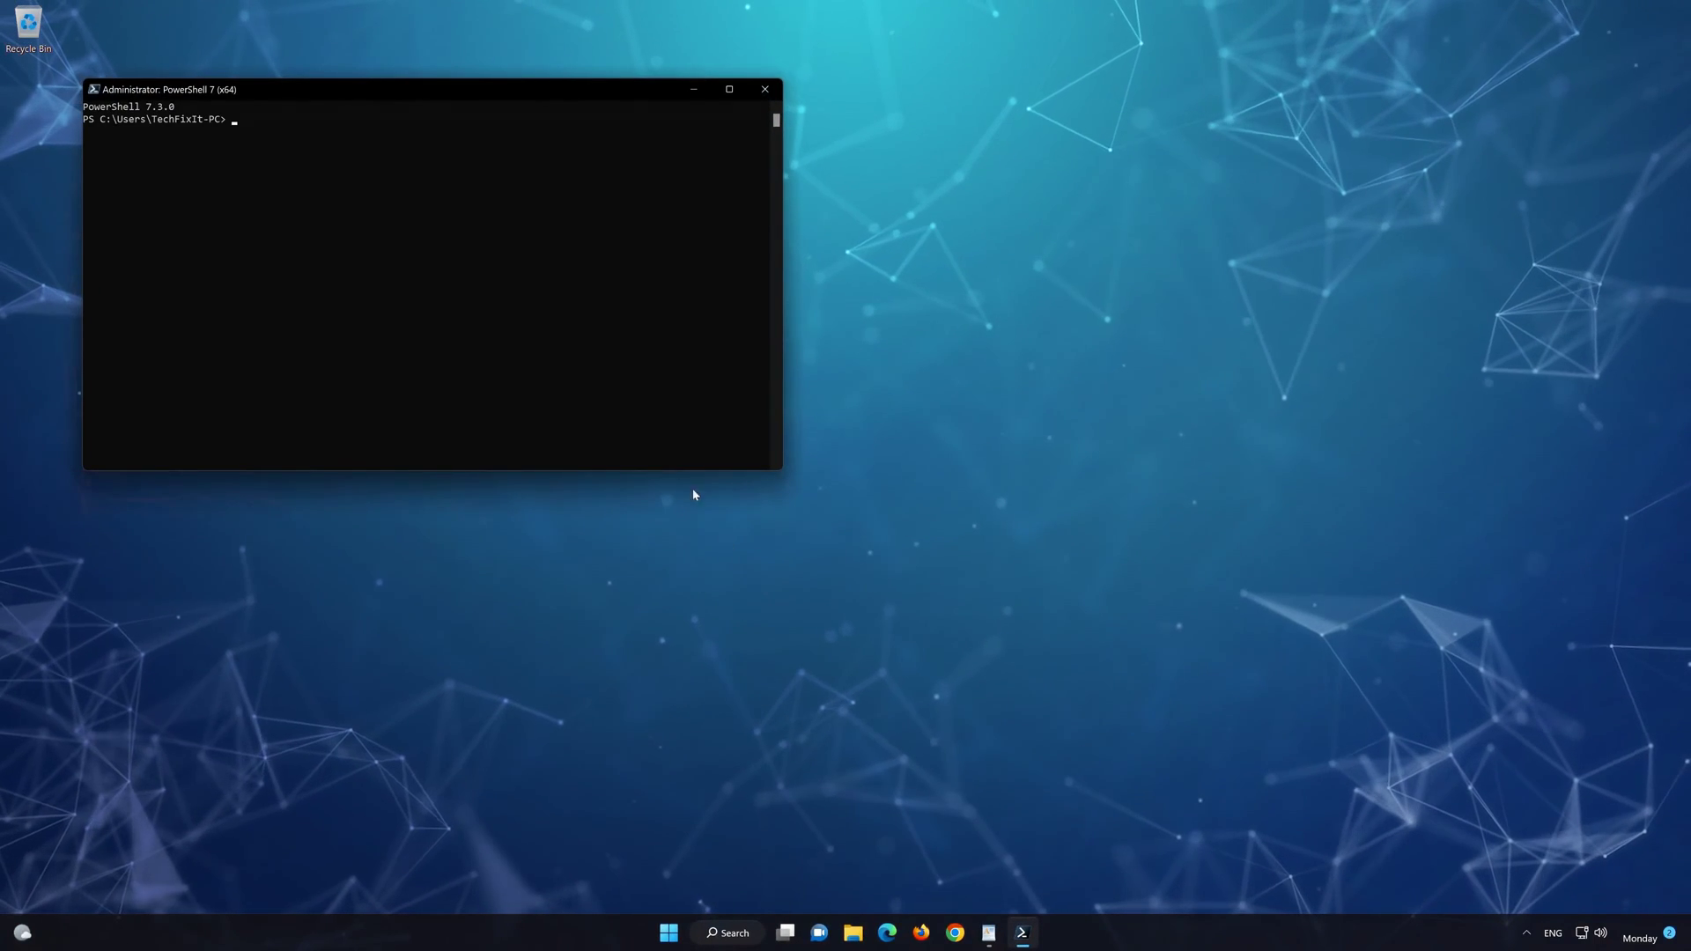
{"action": "left_click_drag", "start_coordinate": [510, 90], "coordinate": [984, 181]}
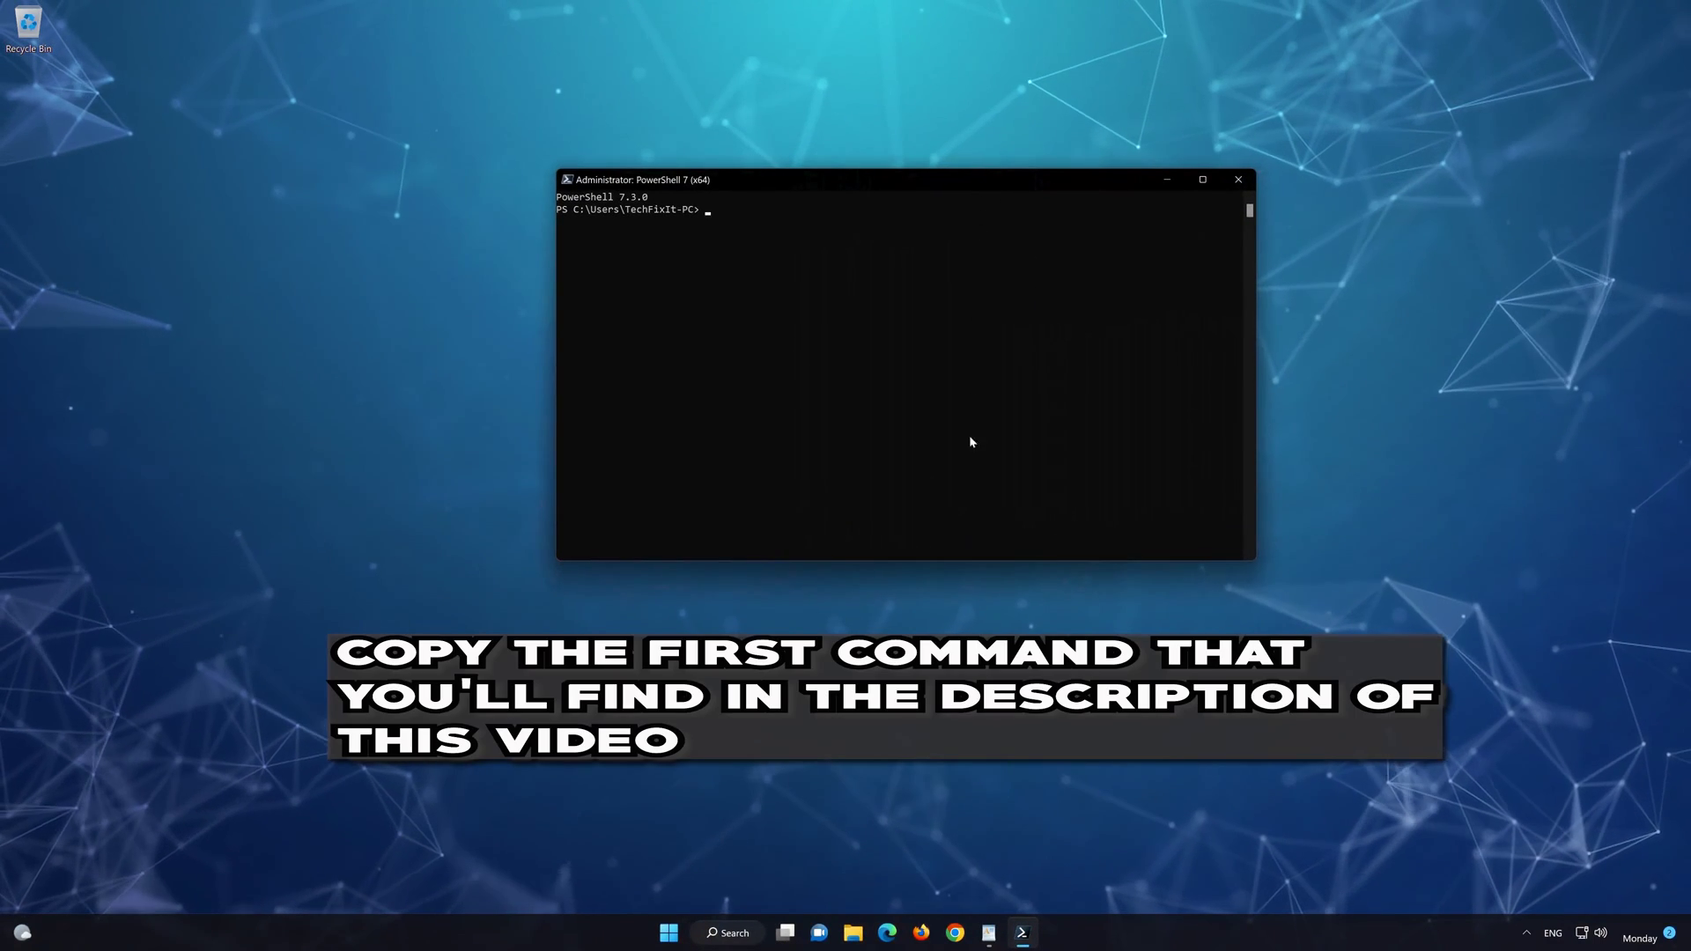
Switch to WordPad, copy the first command, Get-AppXPackage *WindowsStore* -AllUsers with its Foreach Add-AppxPackage part, and run it in PowerShell.
{"action": "key", "text": "alt+Tab"}
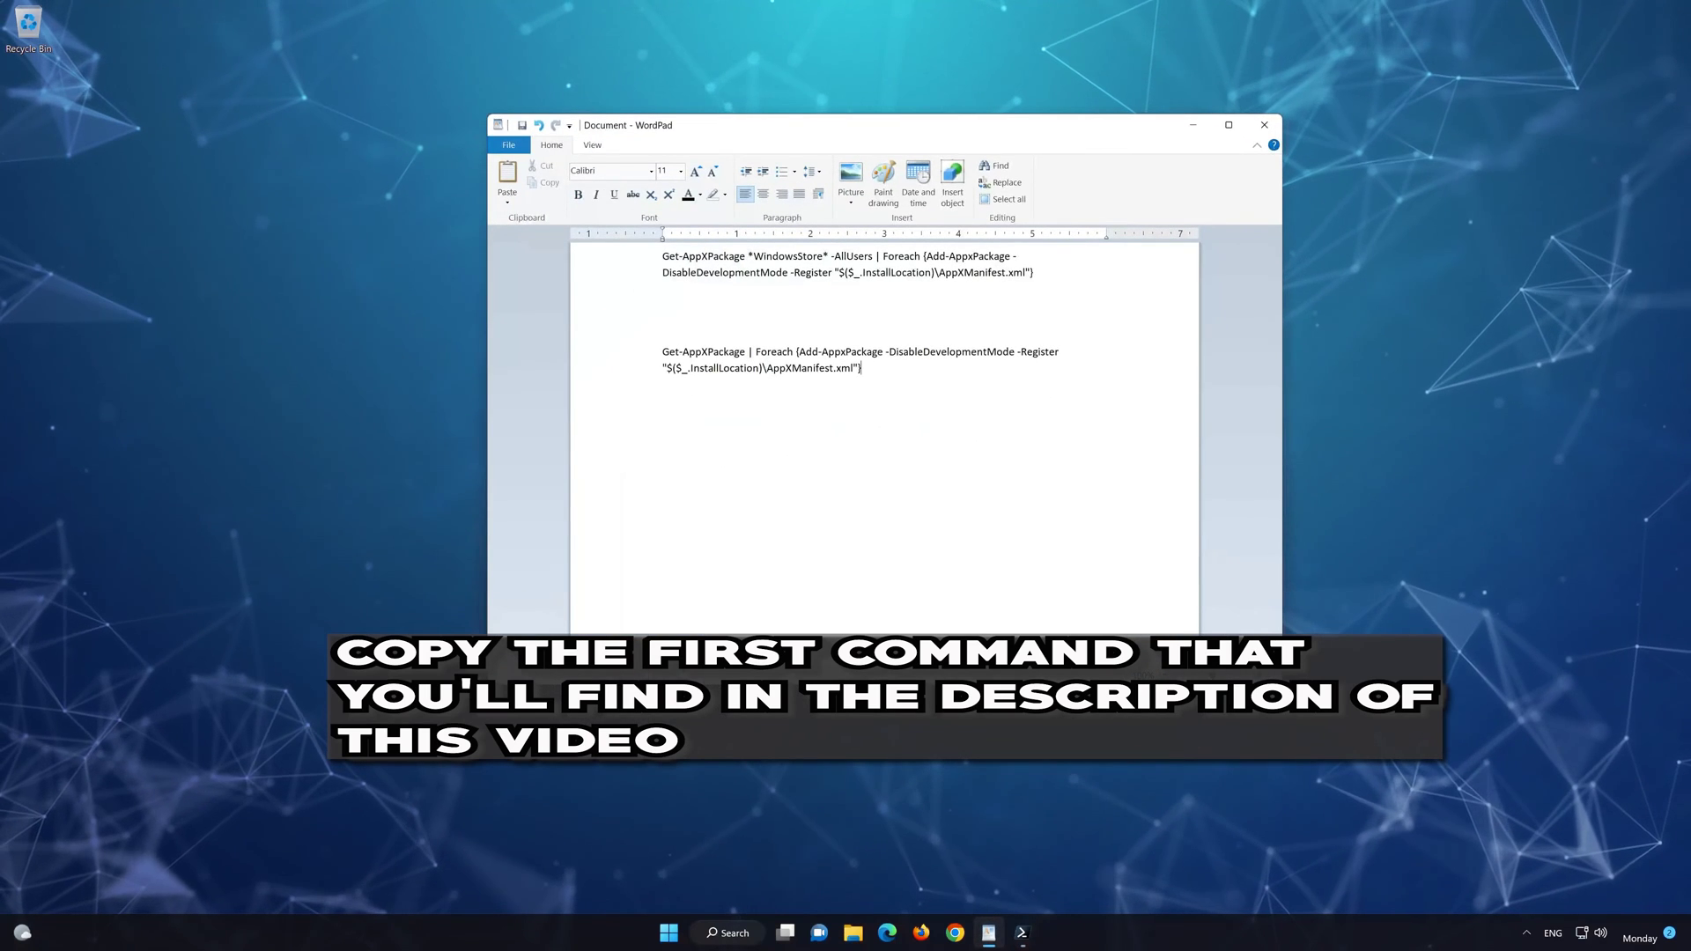
{"action": "left_click_drag", "start_coordinate": [1034, 272], "coordinate": [682, 256]}
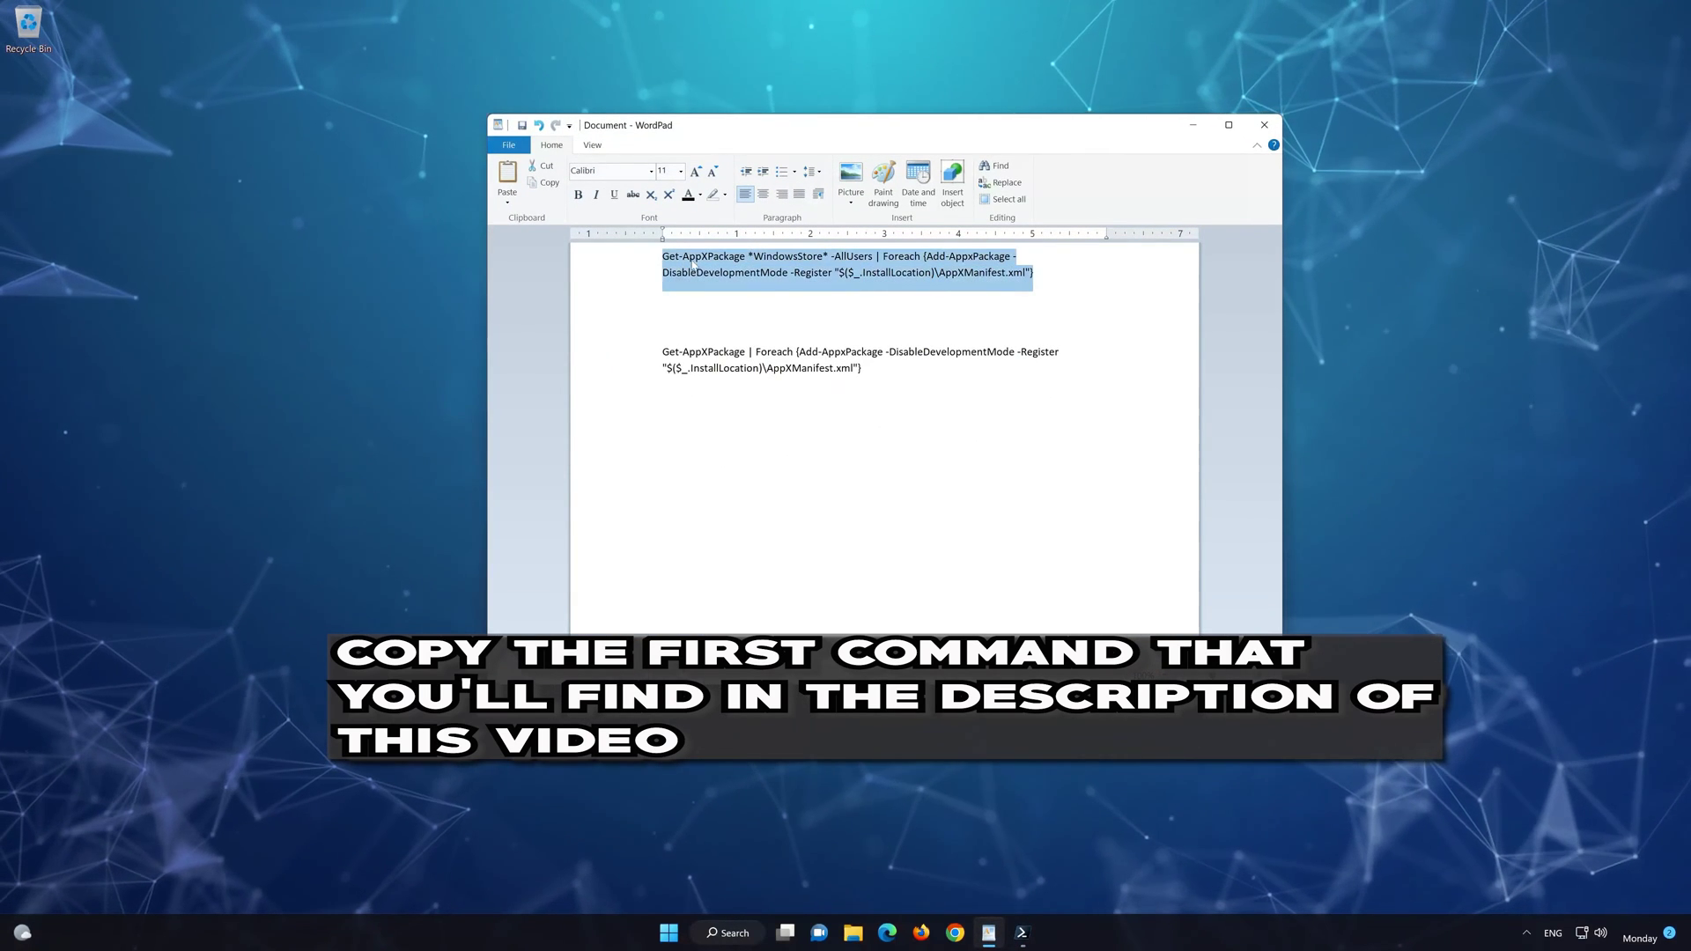
{"action": "right_click", "coordinate": [695, 265]}
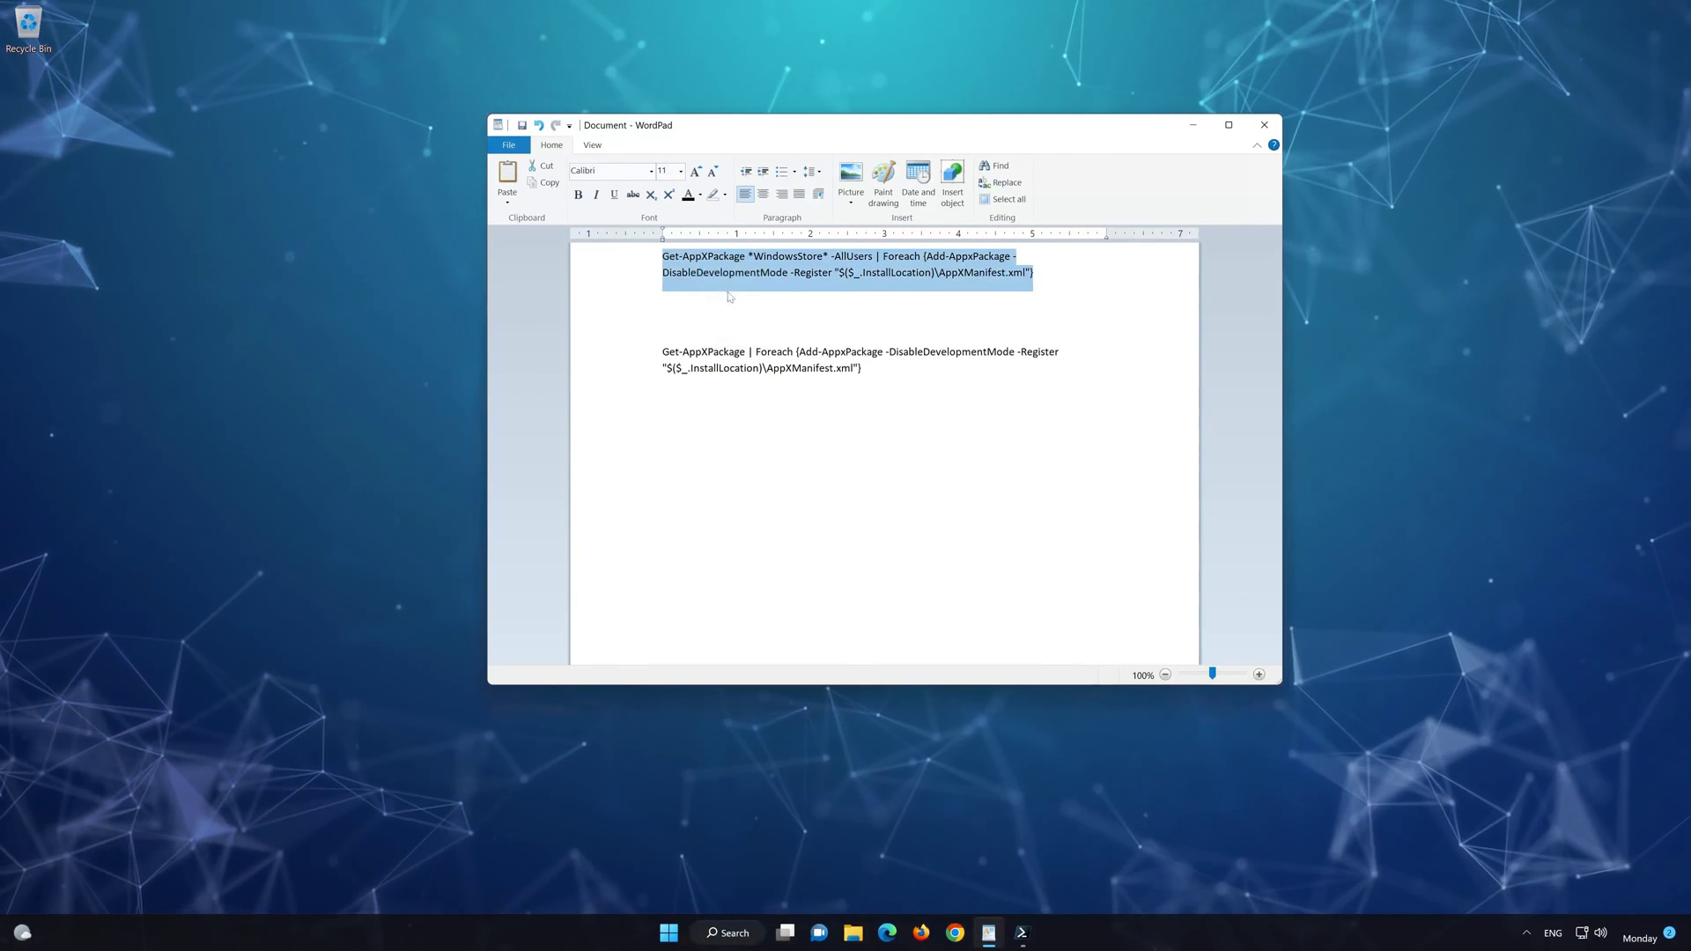
{"action": "left_click", "coordinate": [1198, 129]}
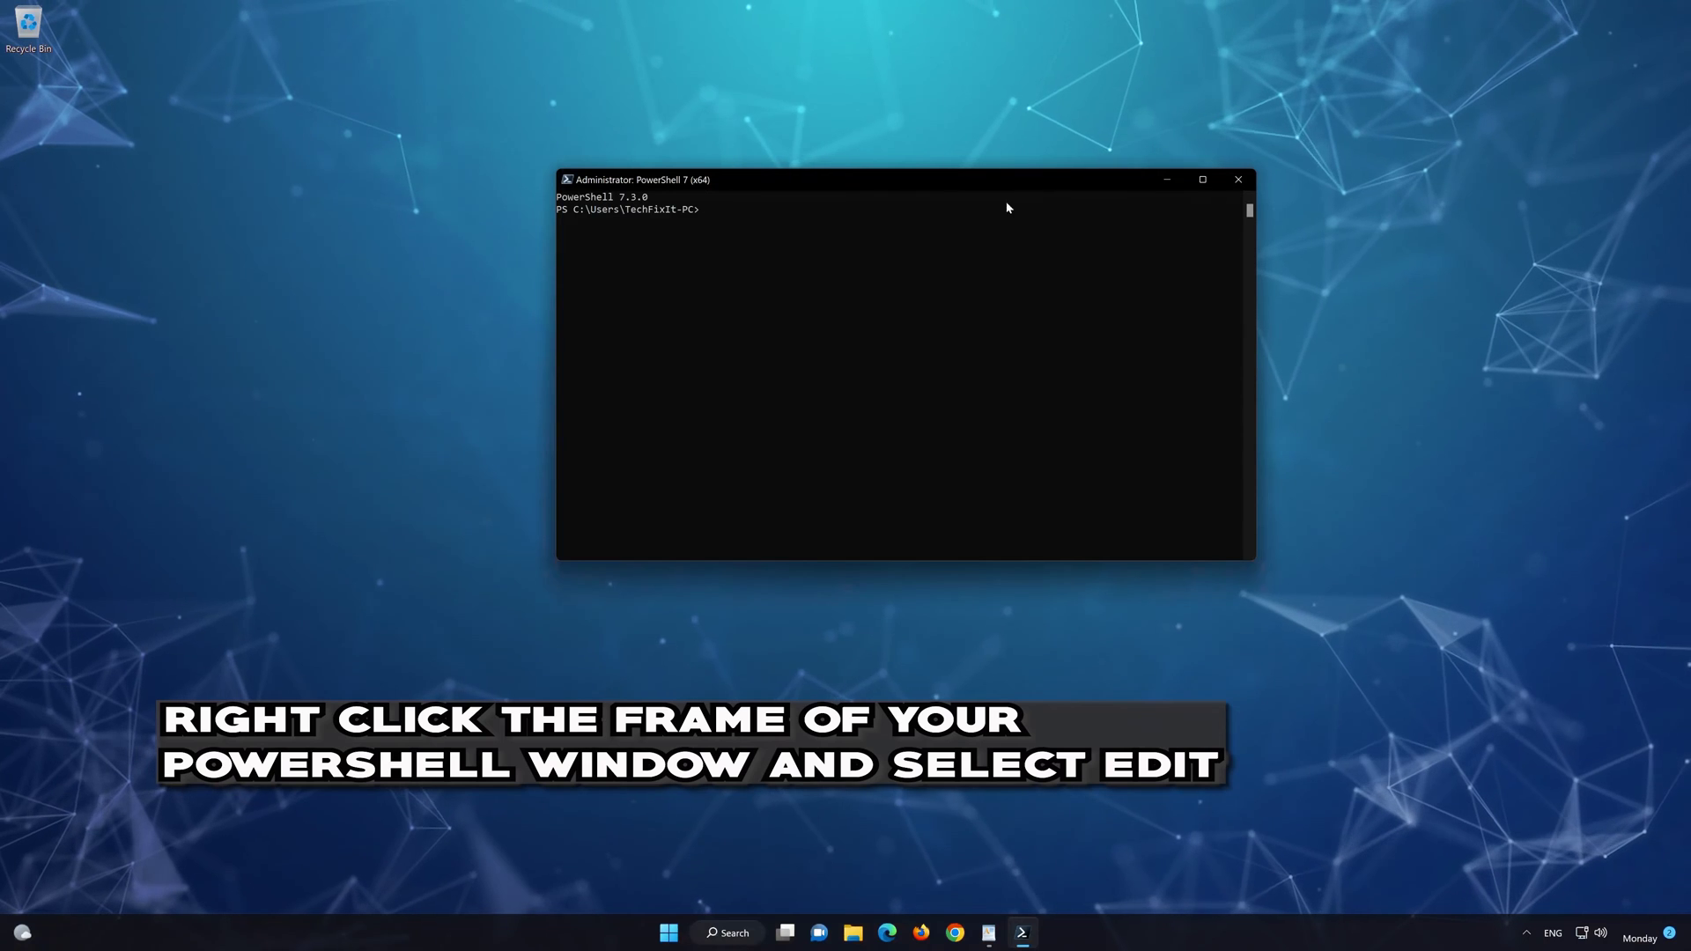
{"action": "right_click", "coordinate": [918, 182]}
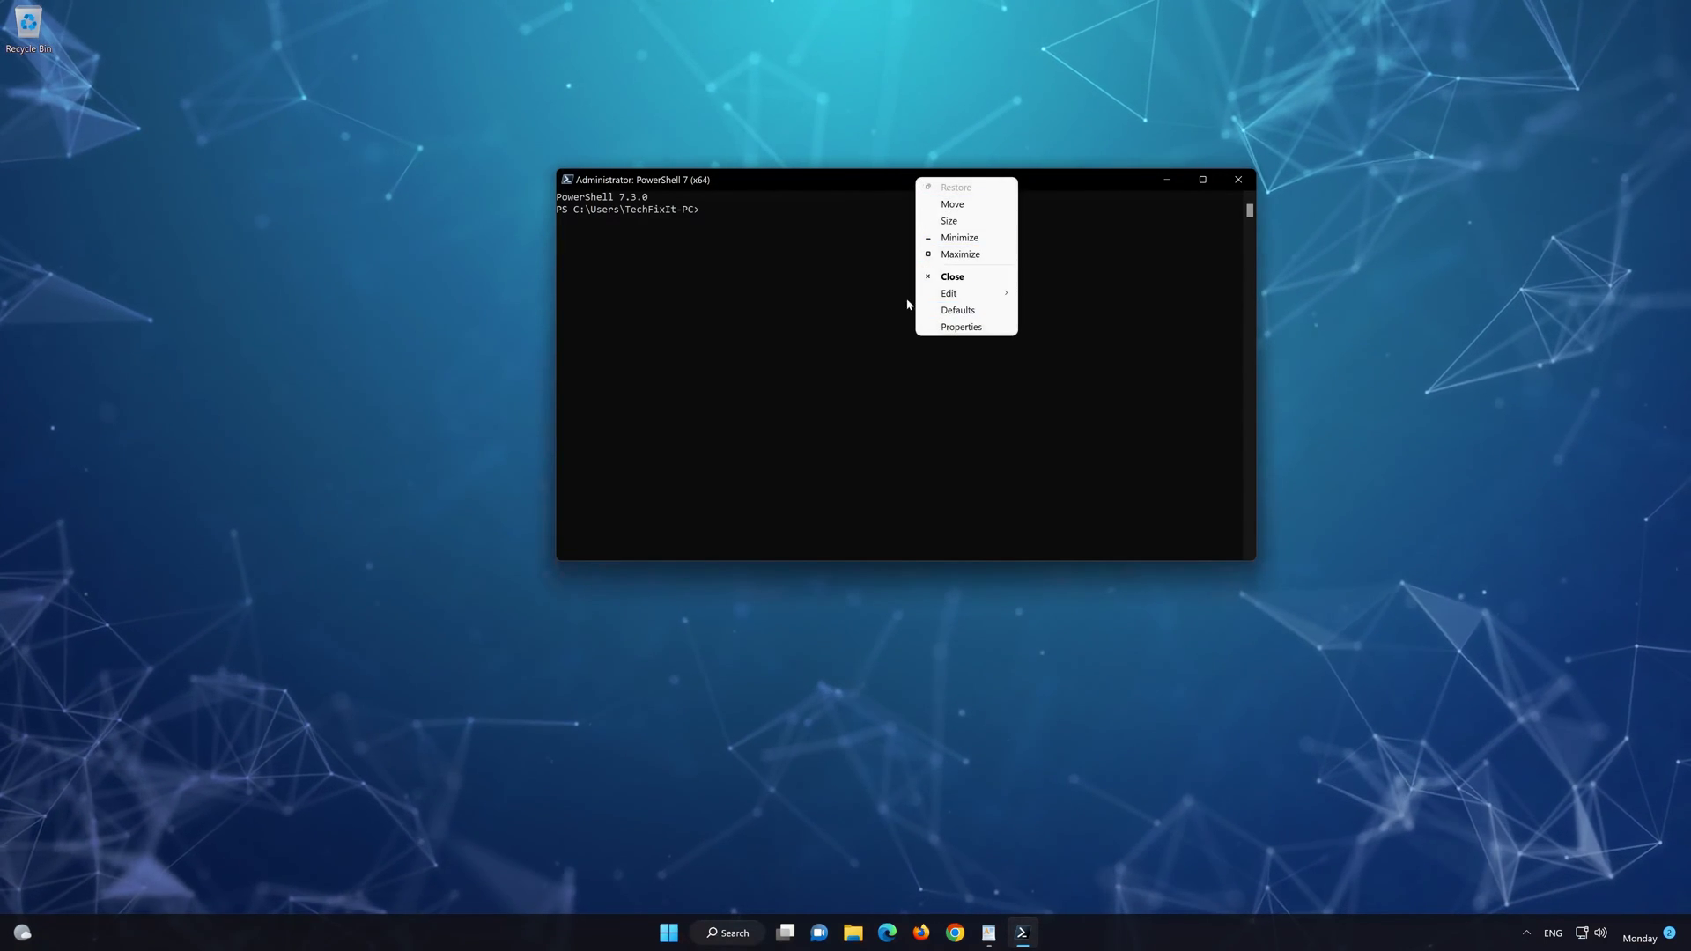
{"action": "mouse_move", "coordinate": [979, 297]}
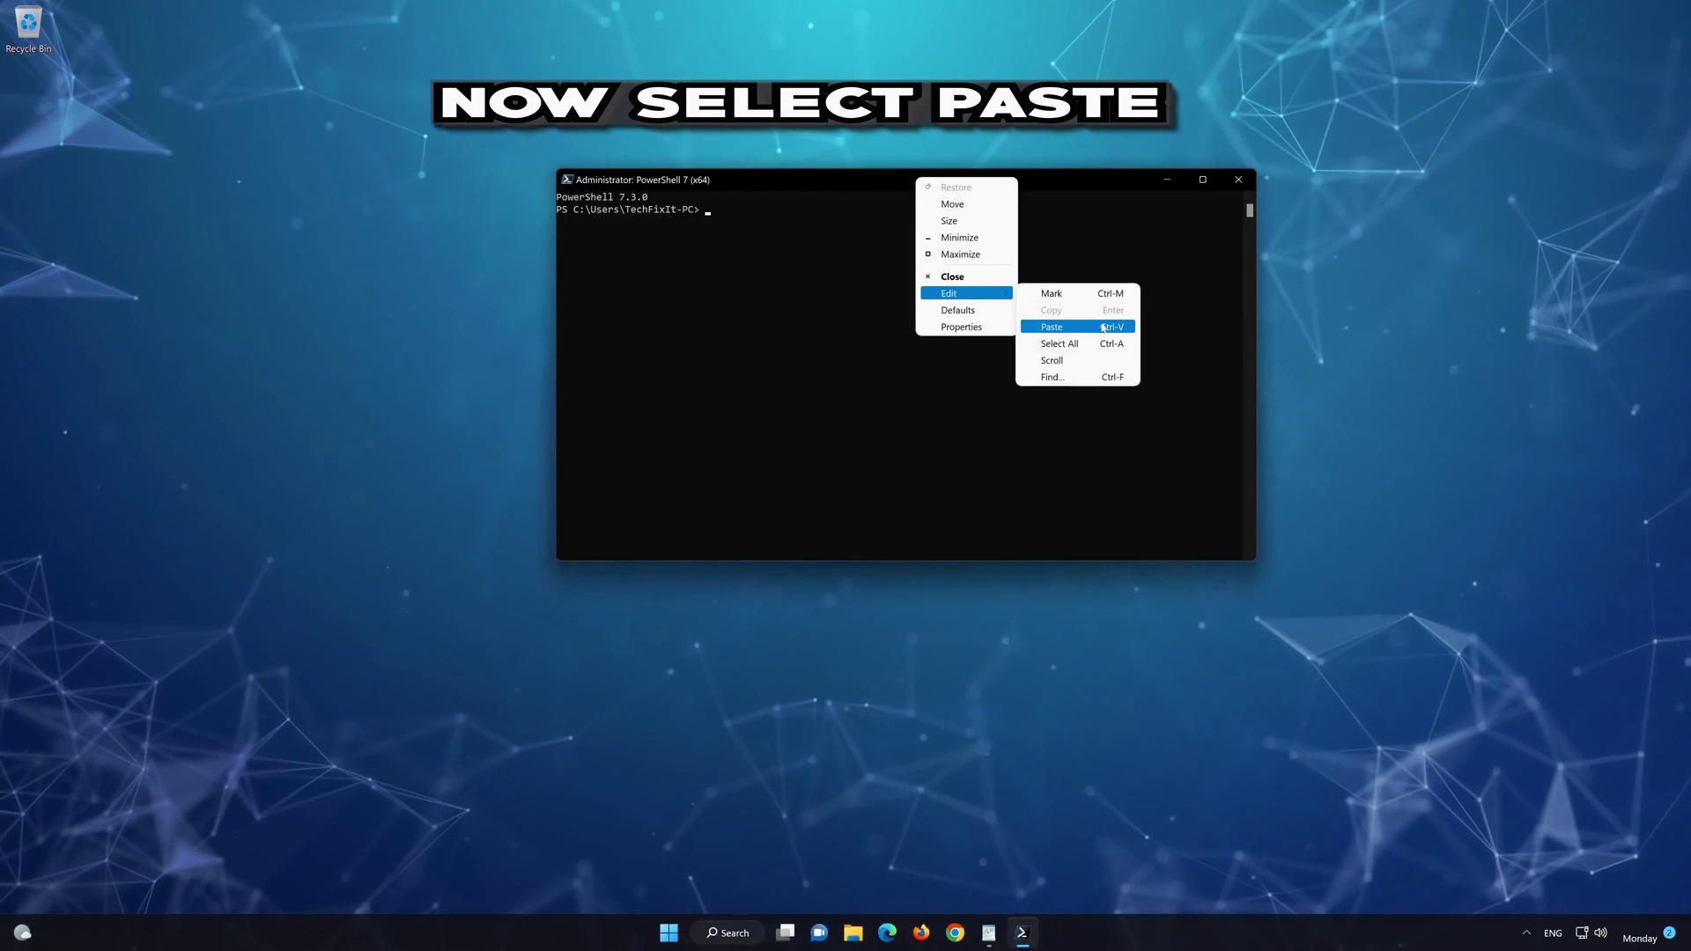
{"action": "left_click", "coordinate": [1053, 327]}
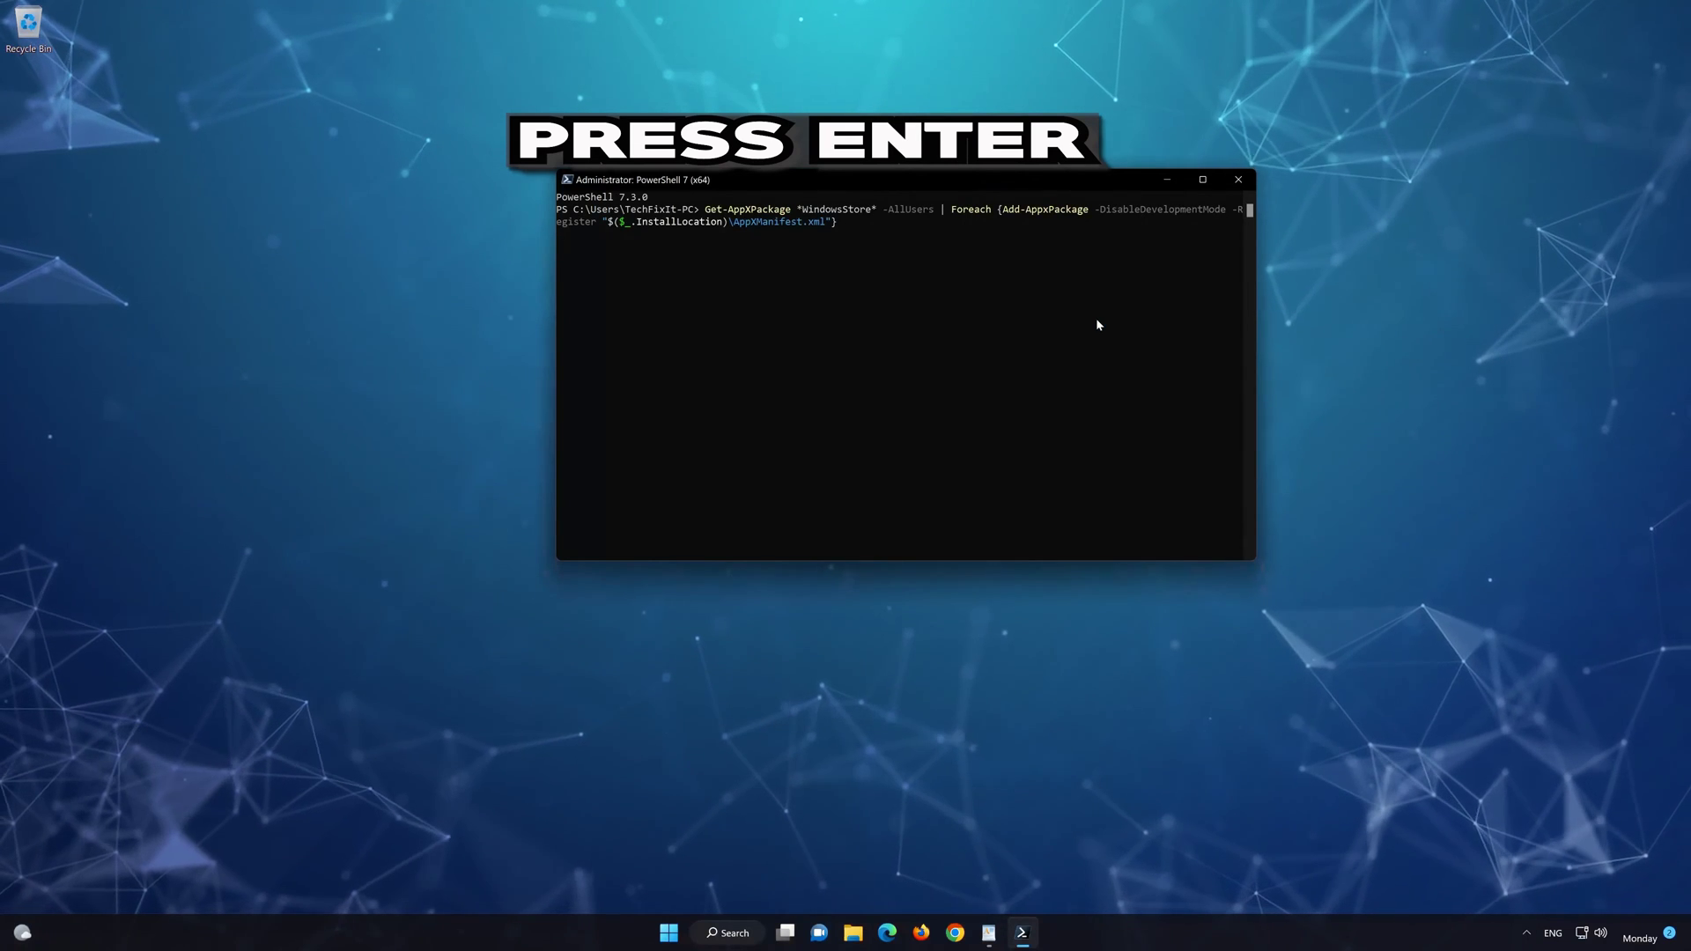
{"action": "key", "text": "Return"}
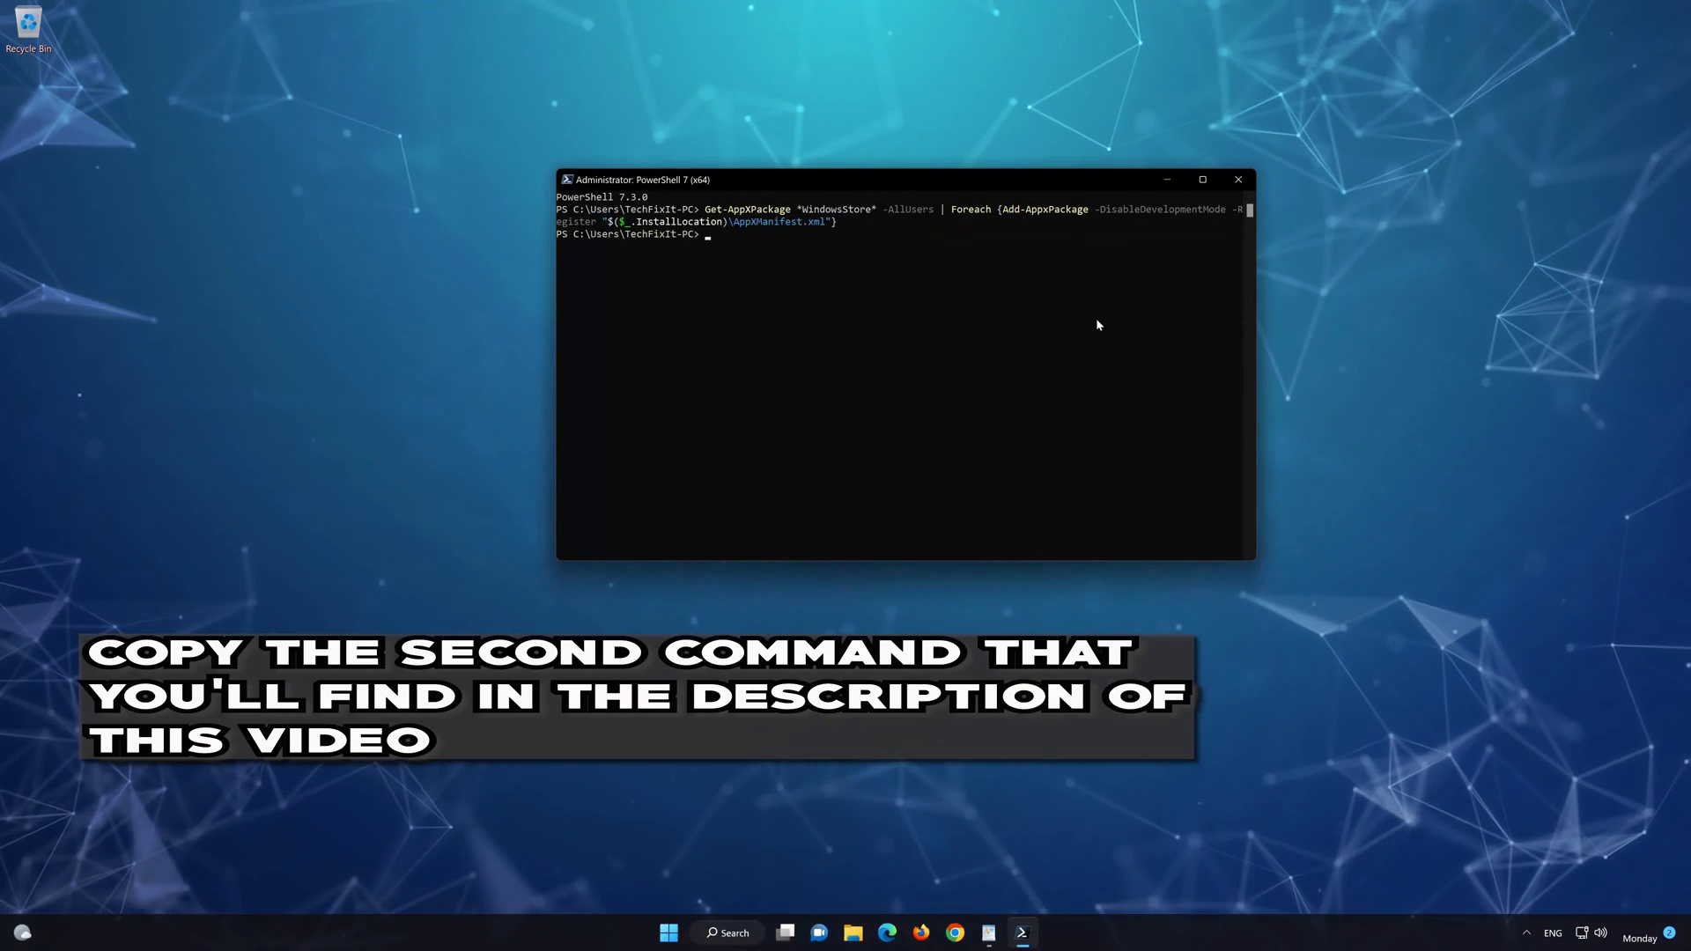
Copy the second WordPad command, Get-AppXPackage | Foreach {Add-AppxPackage -DisableDevelopmentMode -Register ...}, run it in PowerShell, and end the session with exit.
{"action": "key", "text": "alt+Tab"}
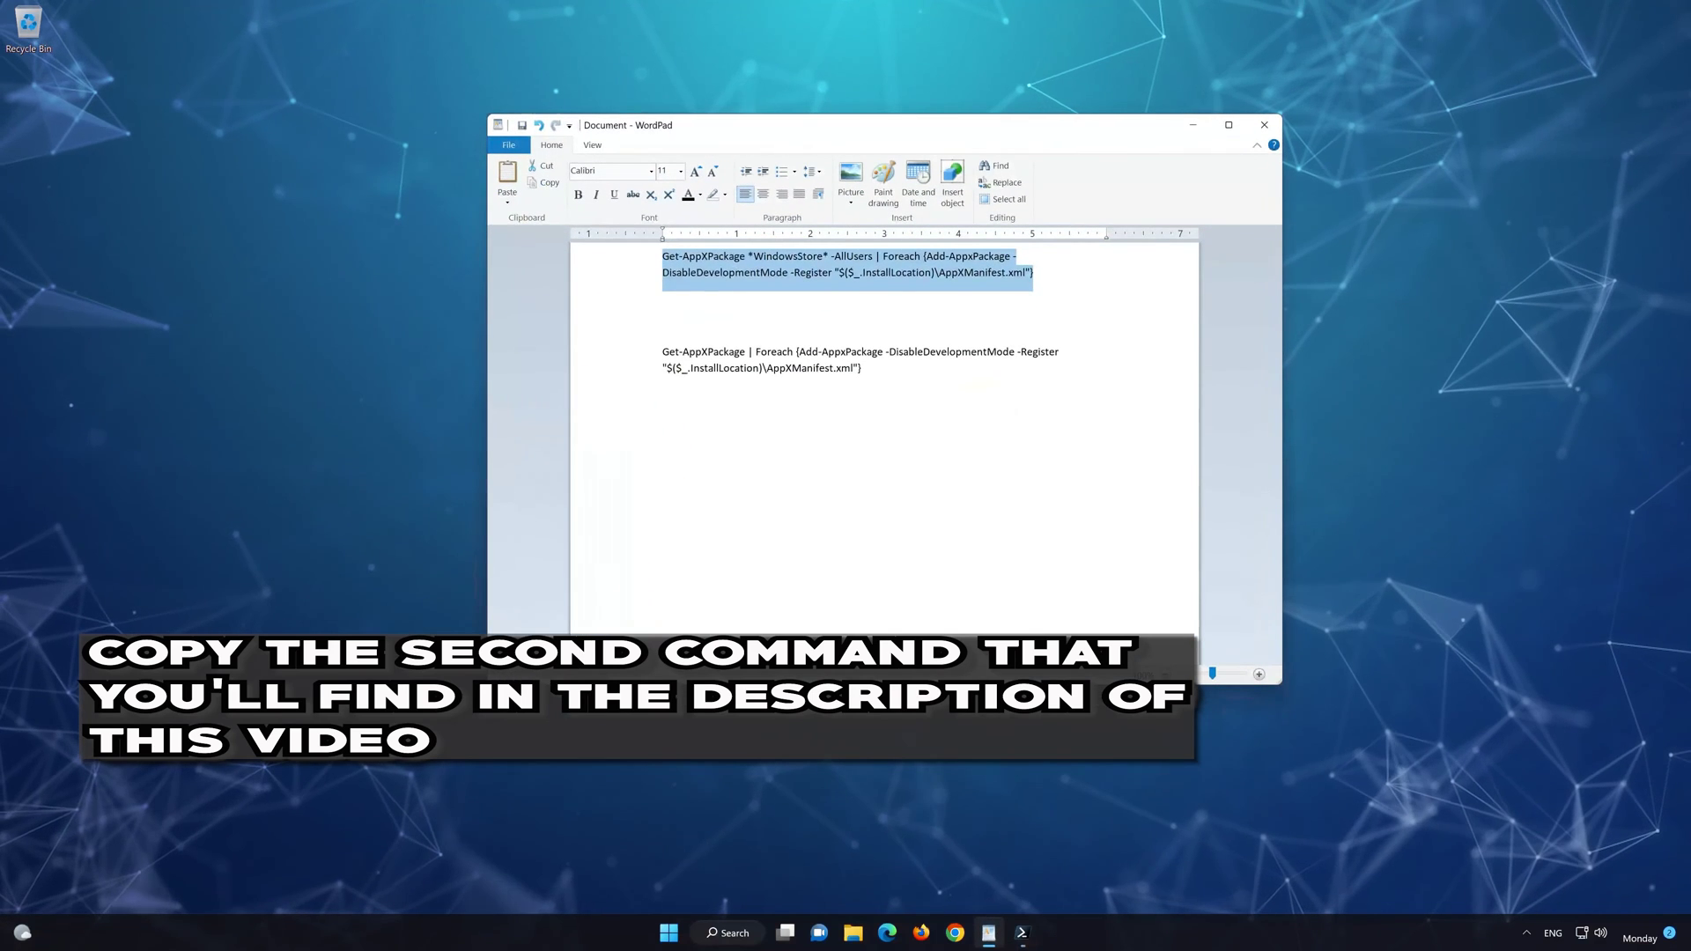
{"action": "left_click_drag", "start_coordinate": [860, 368], "coordinate": [683, 351]}
{"action": "right_click", "coordinate": [699, 353]}
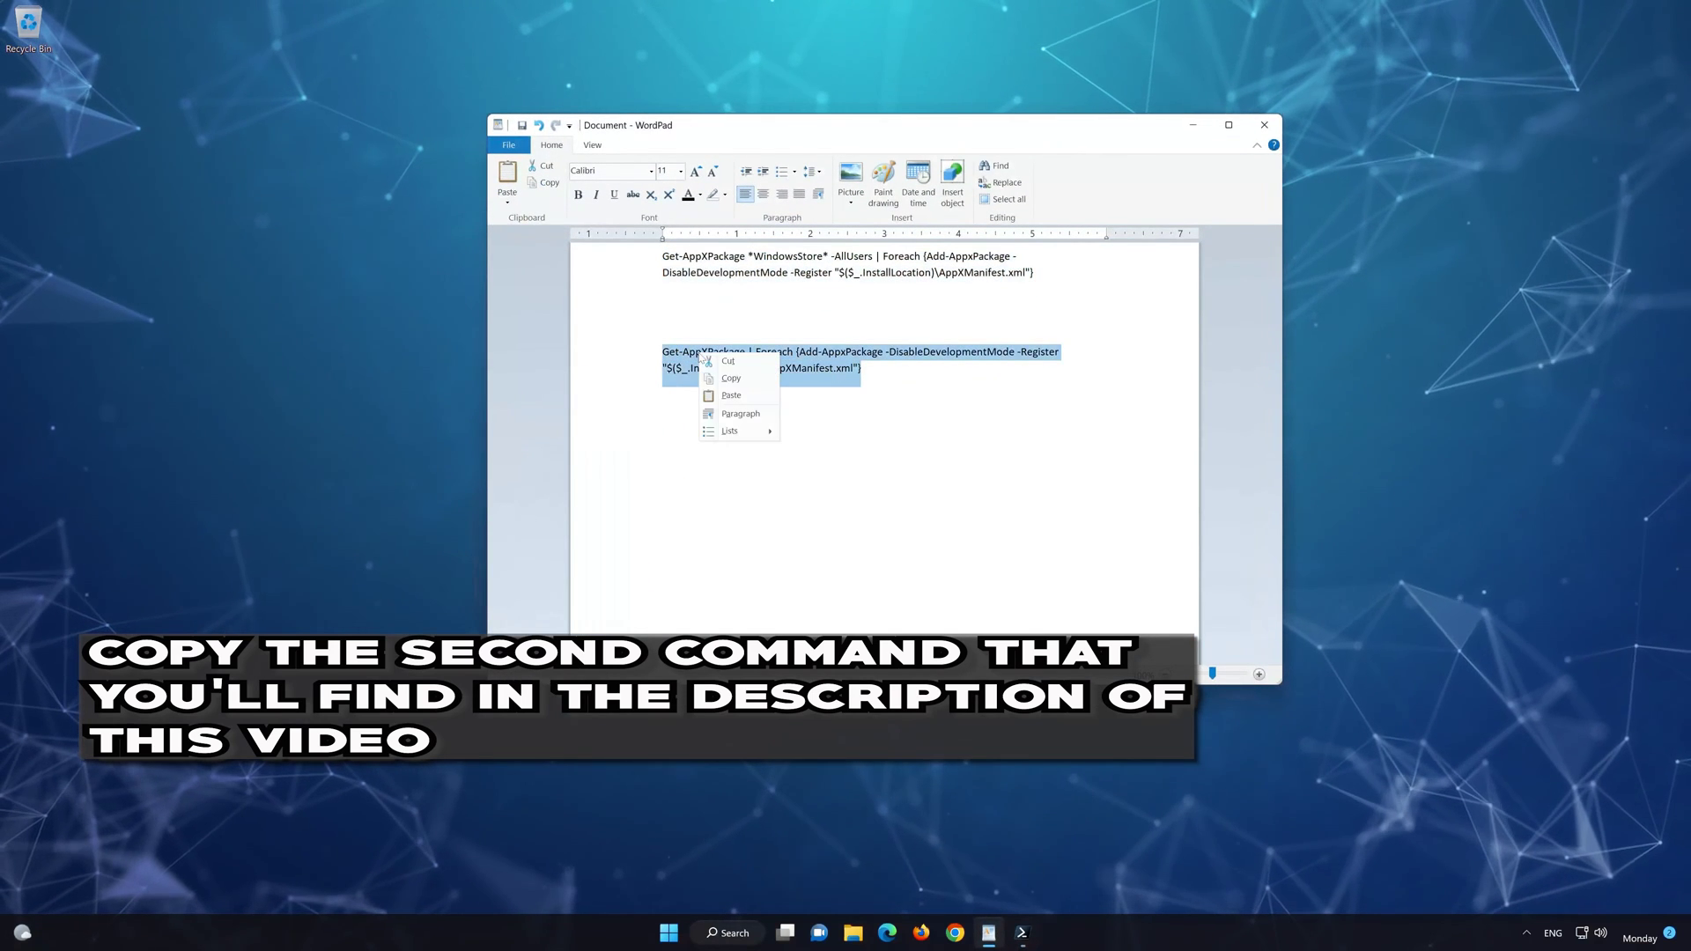
{"action": "left_click", "coordinate": [728, 381]}
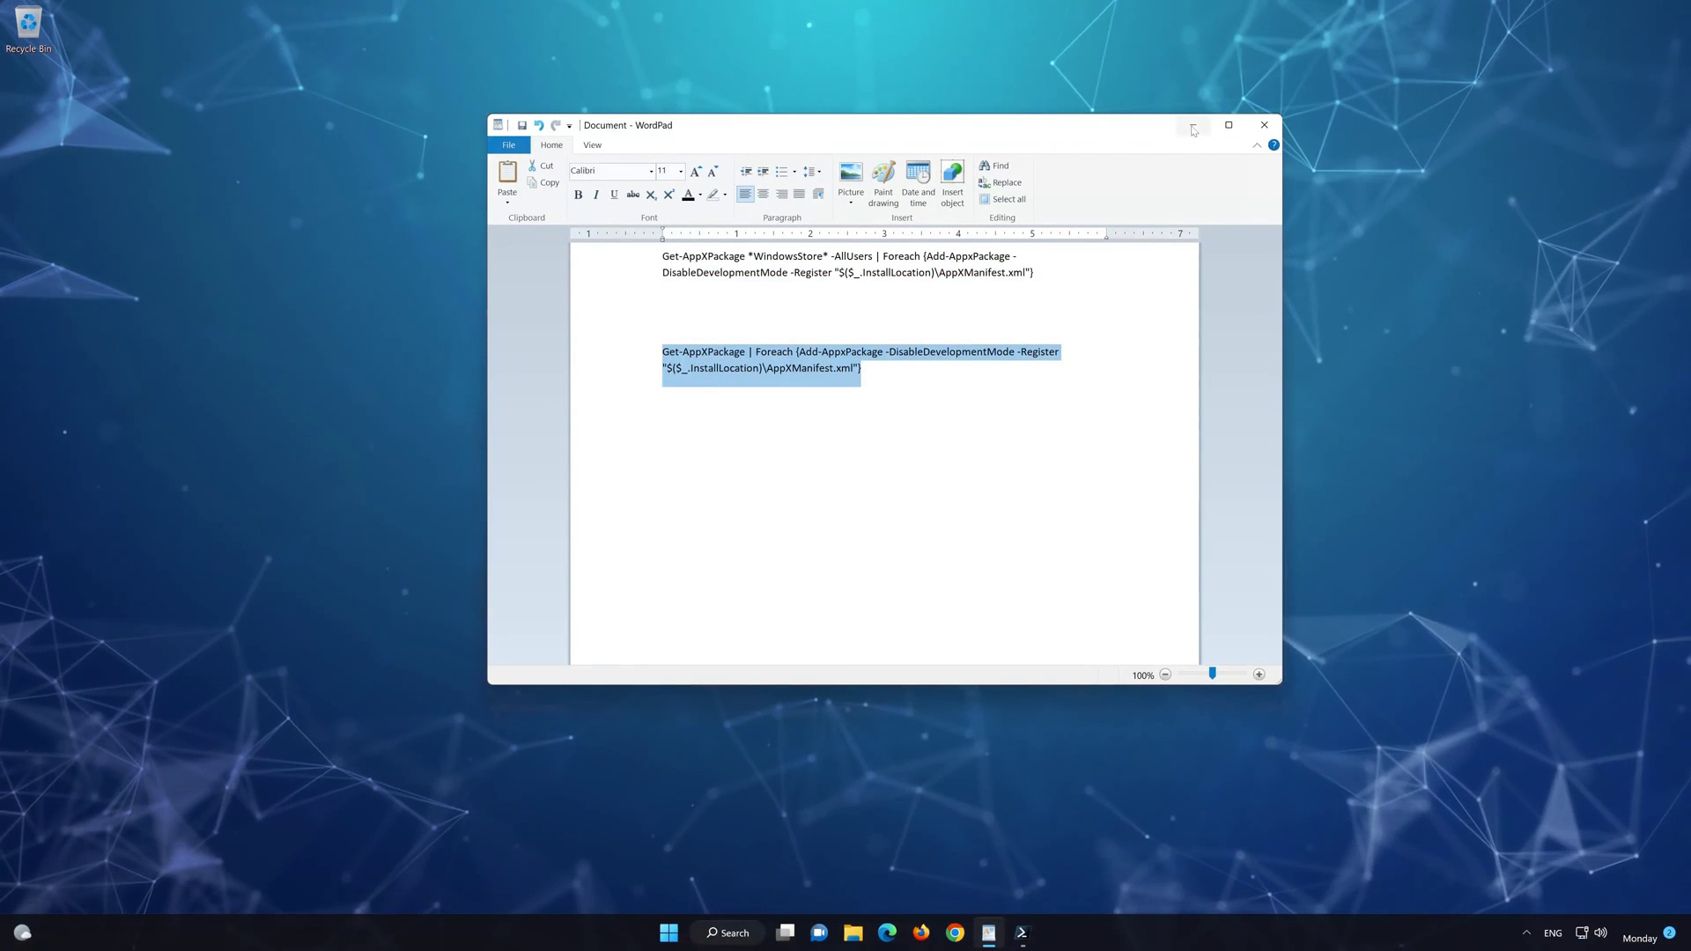
{"action": "left_click", "coordinate": [1192, 129]}
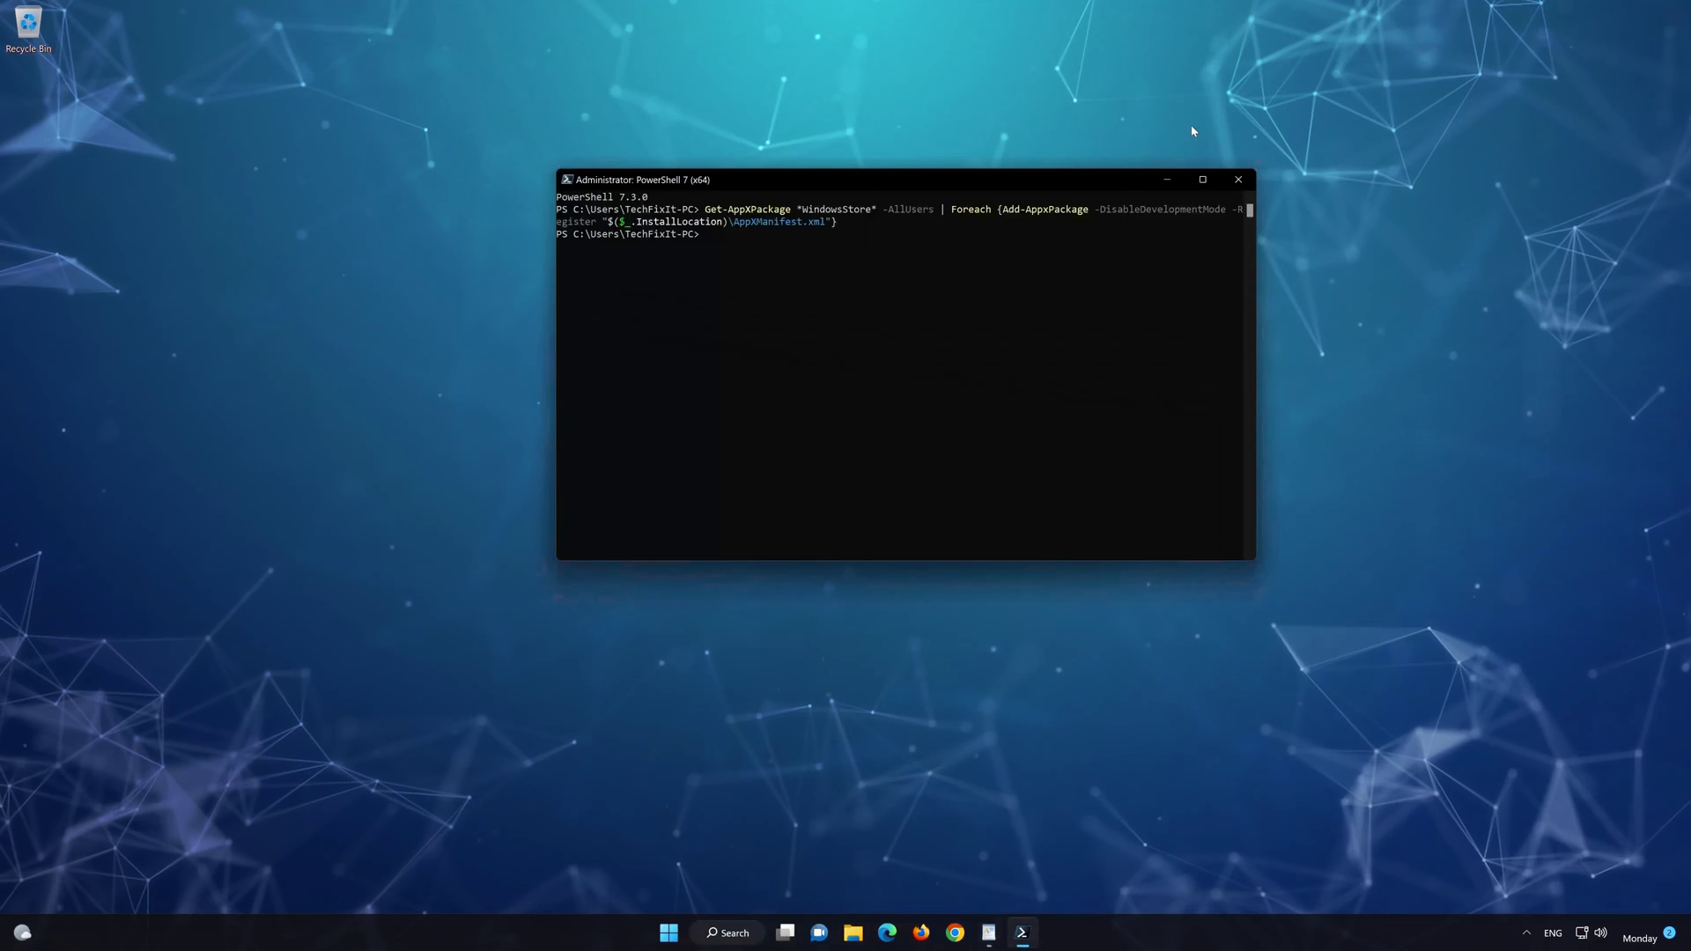
{"action": "right_click", "coordinate": [770, 176]}
{"action": "mouse_move", "coordinate": [820, 298]}
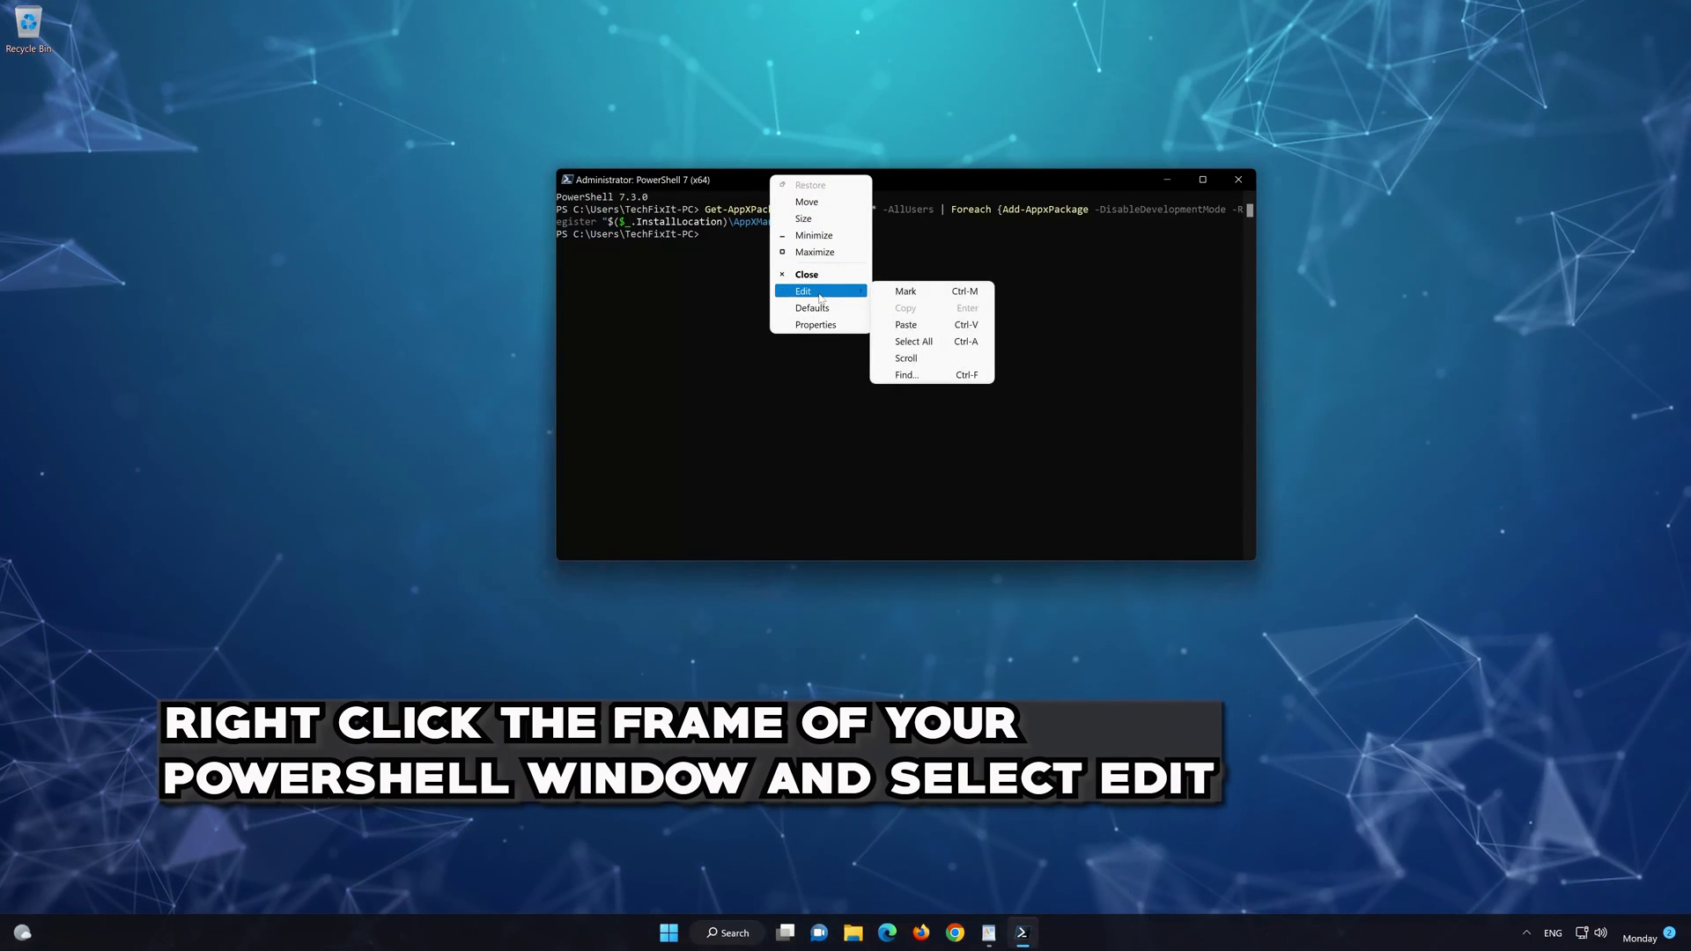
{"action": "left_click", "coordinate": [942, 328]}
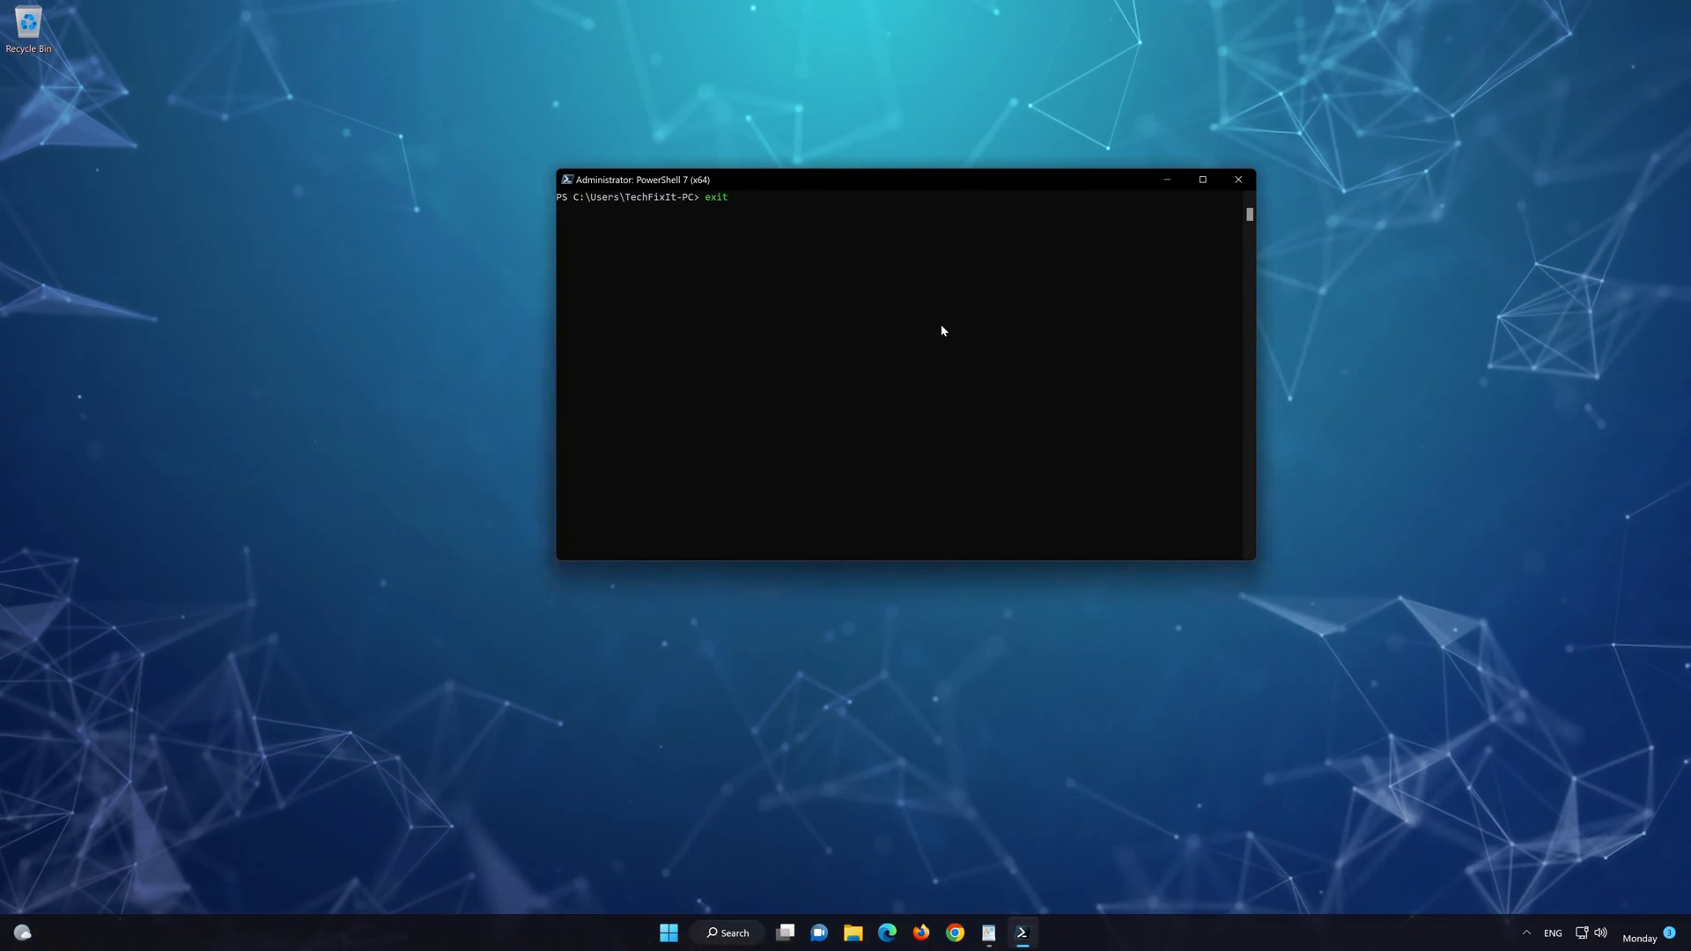
{"action": "key", "text": "Return"}
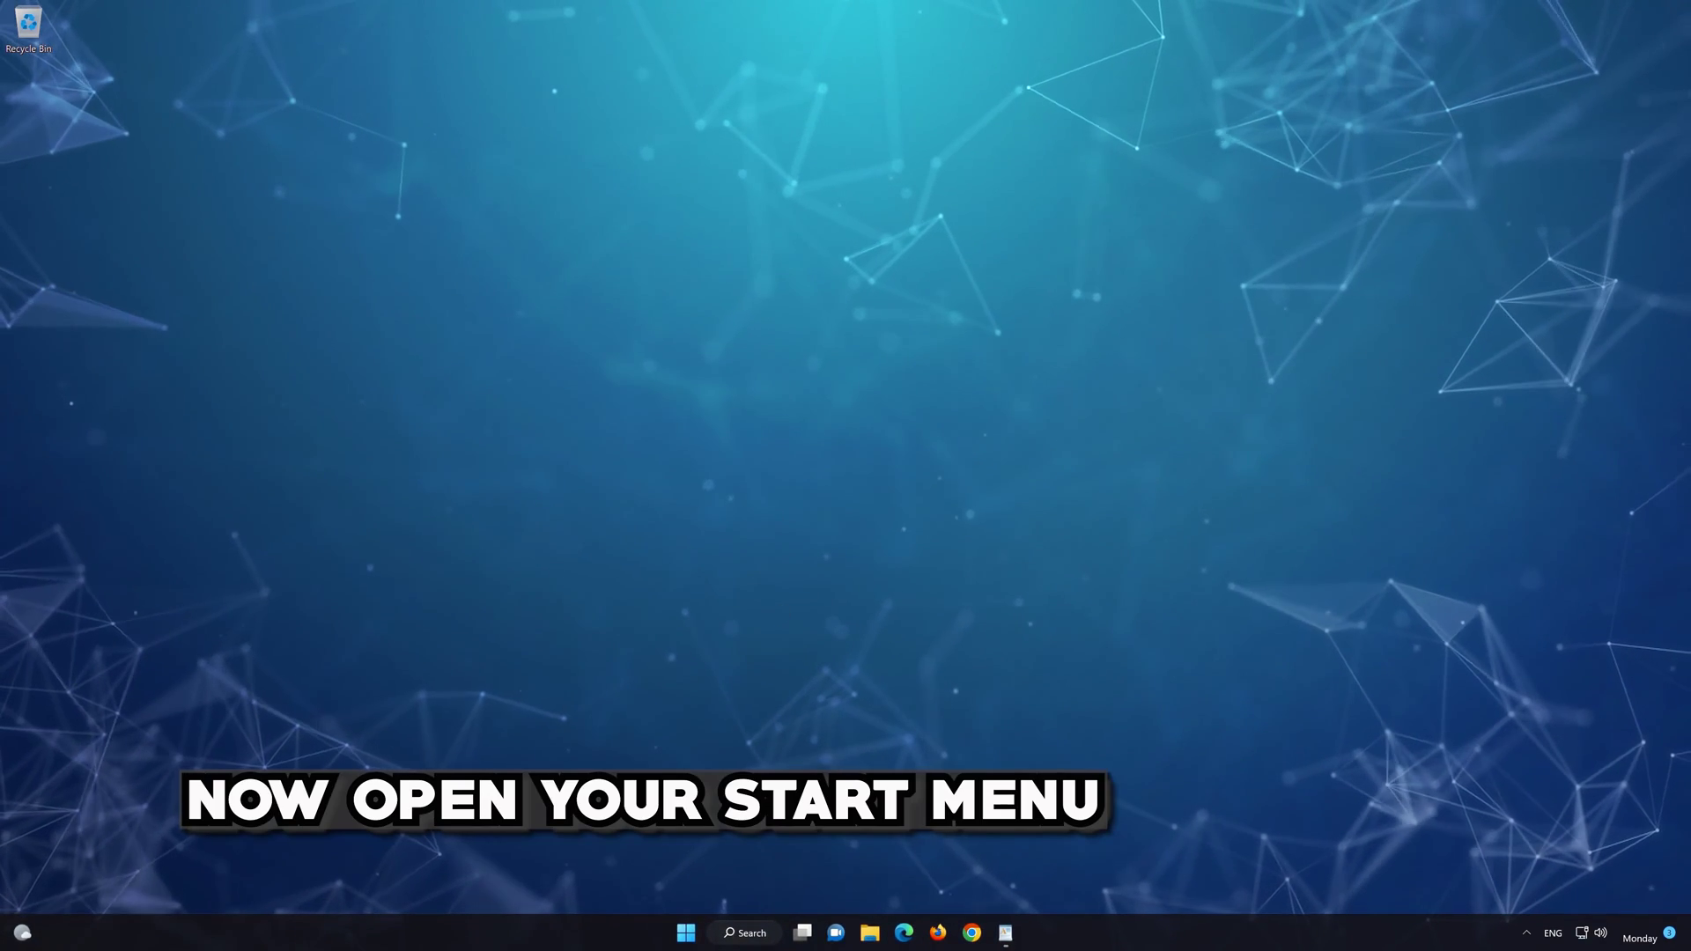
Search for "microsoft Store", pin Microsoft Store to the taskbar, and open it from there.
{"action": "left_click", "coordinate": [686, 934]}
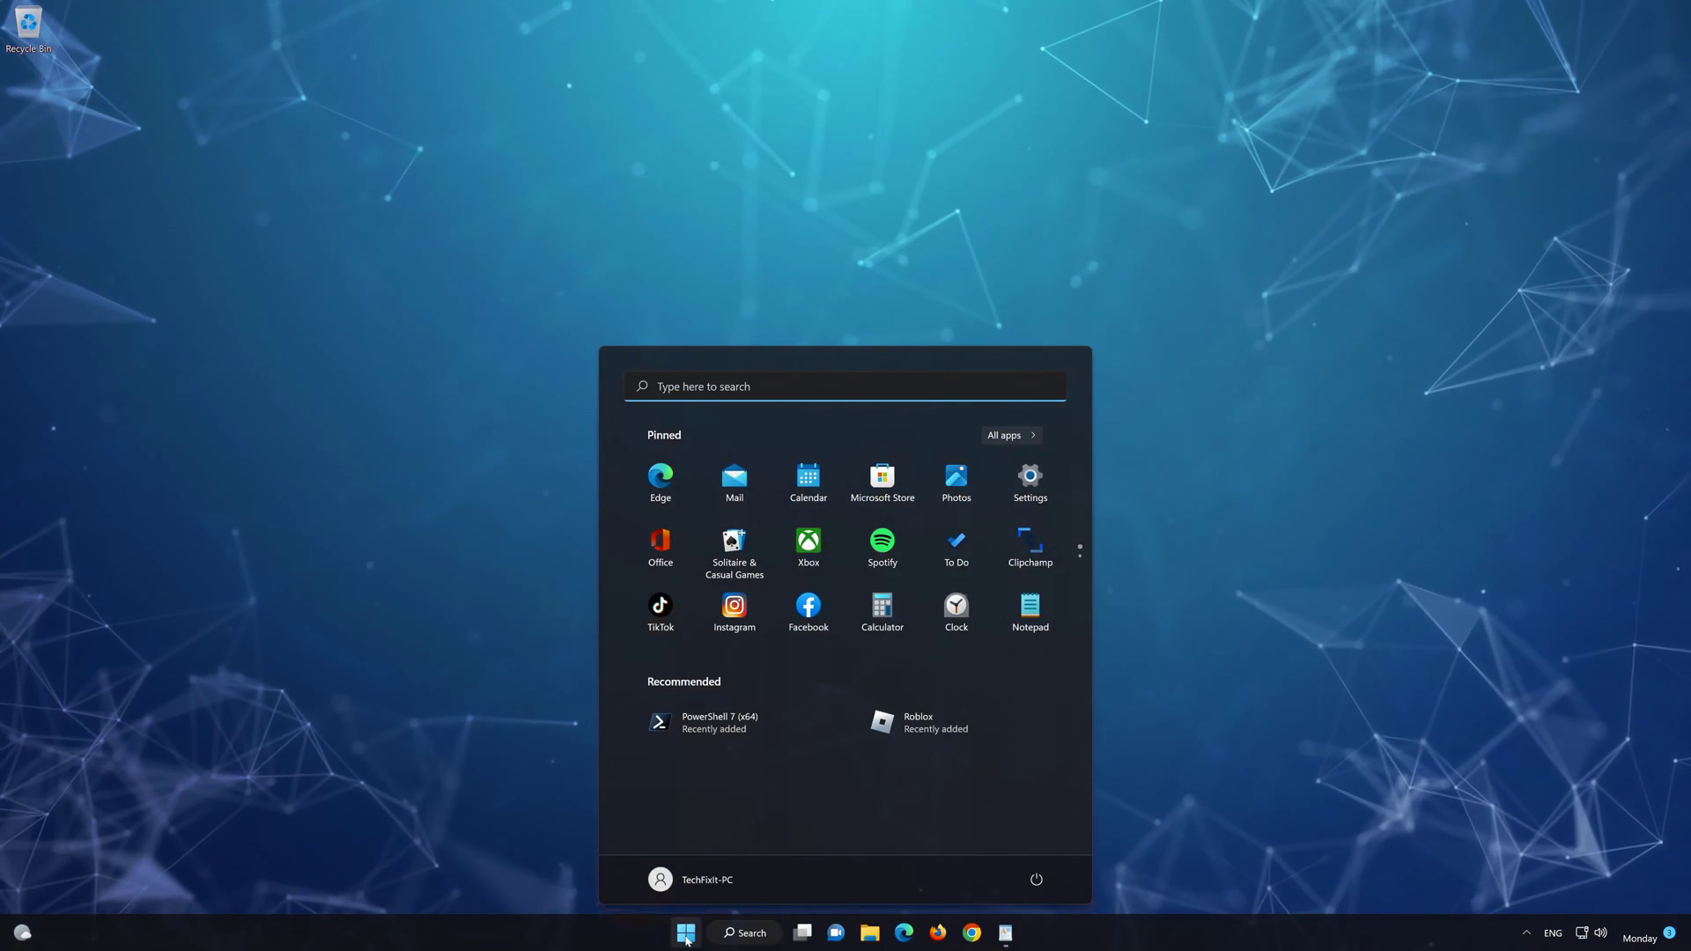
{"action": "type", "text": "microsoft Store"}
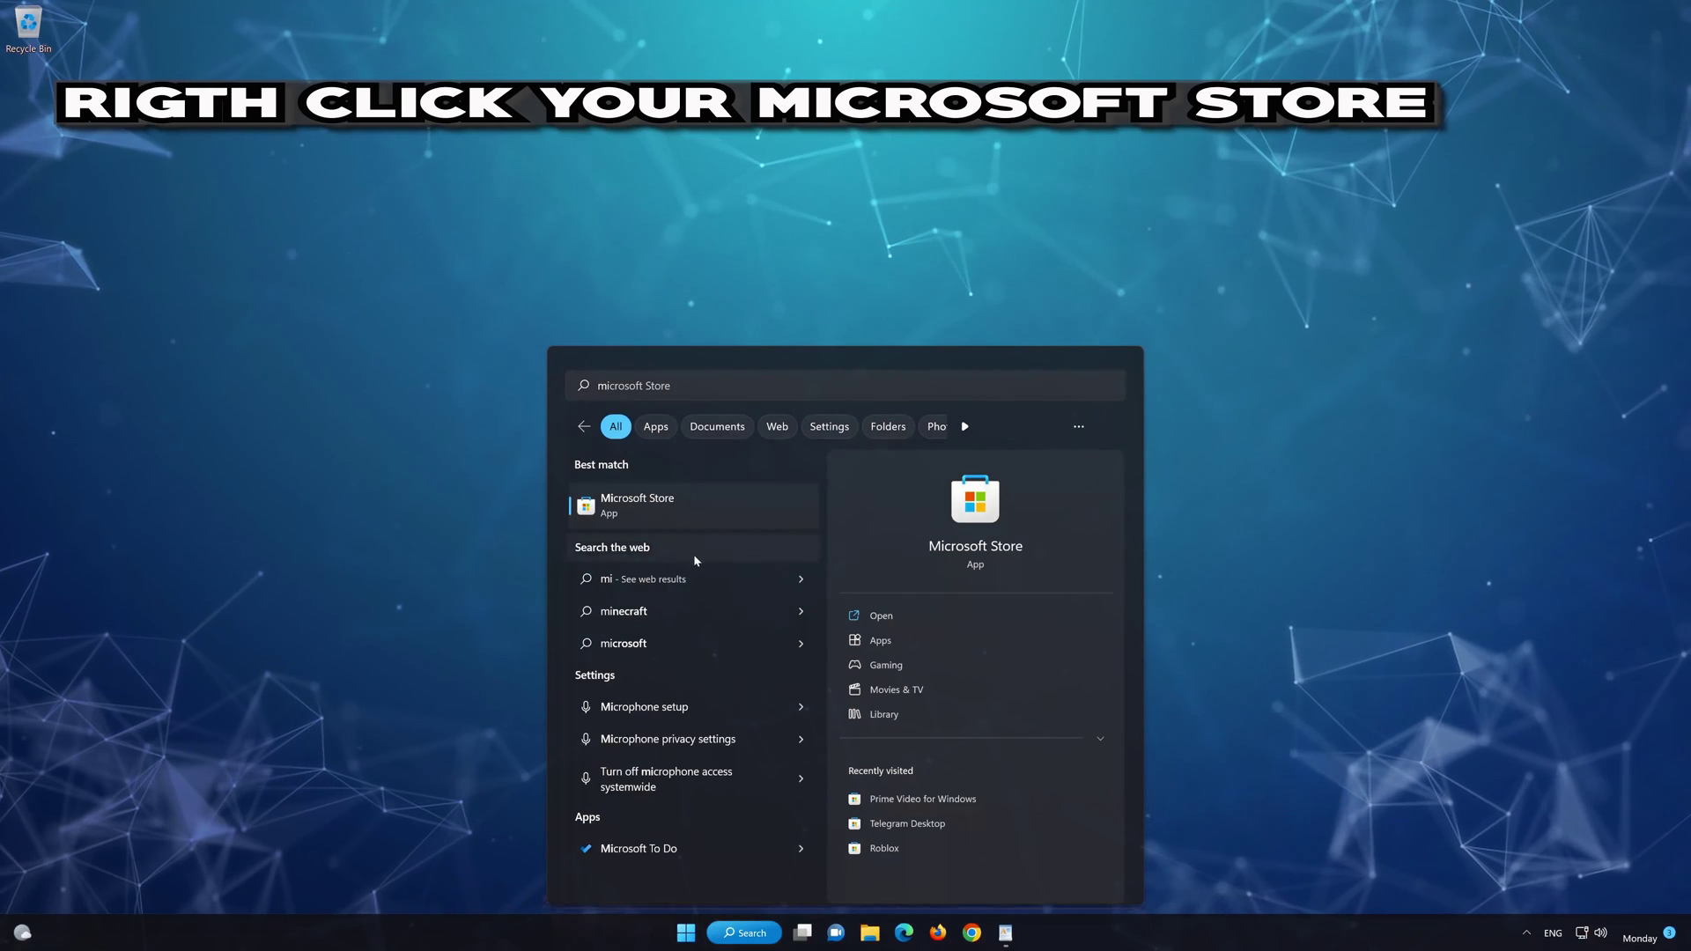
{"action": "right_click", "coordinate": [776, 511]}
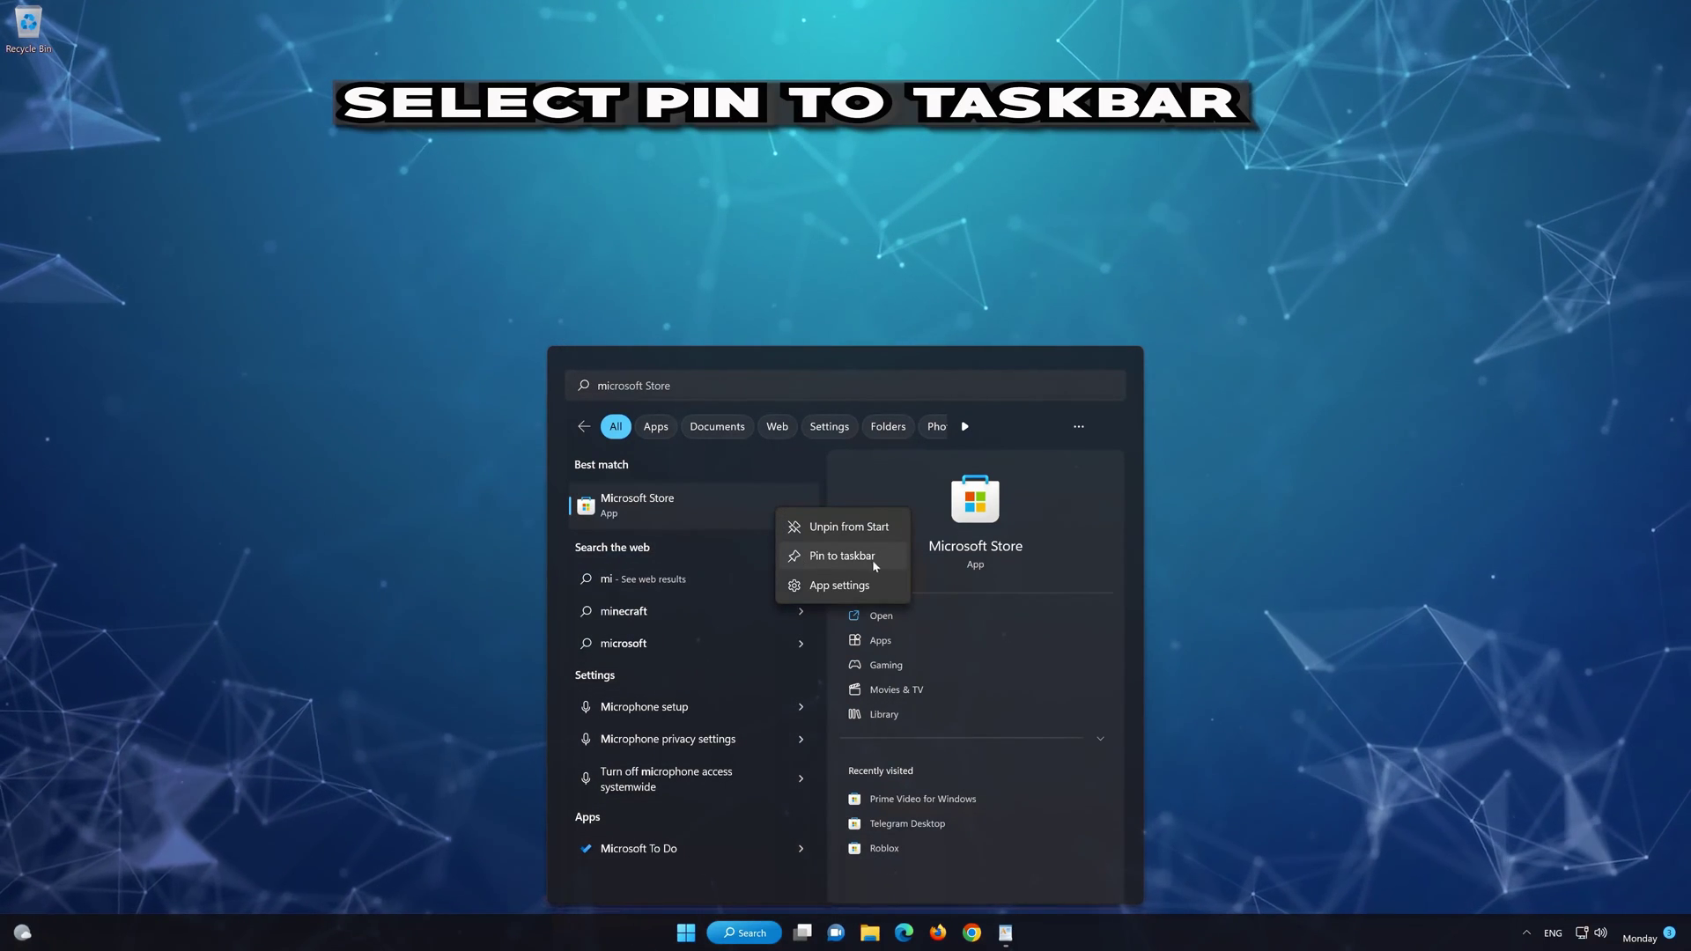
{"action": "left_click", "coordinate": [850, 556]}
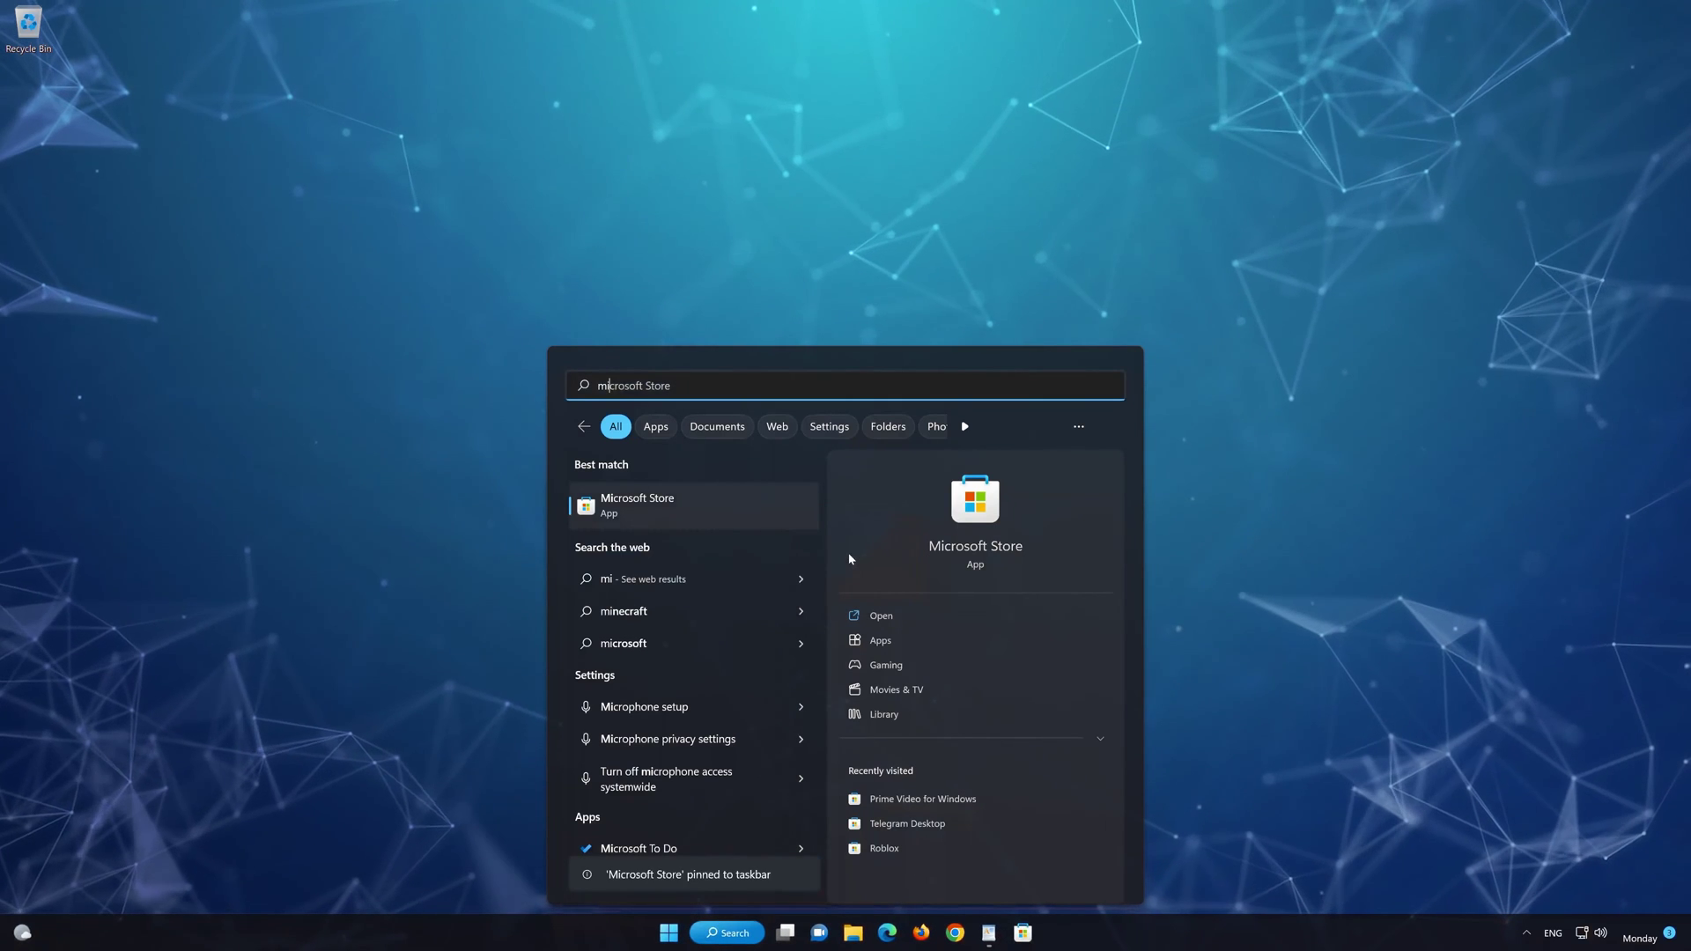
{"action": "left_click", "coordinate": [1242, 569]}
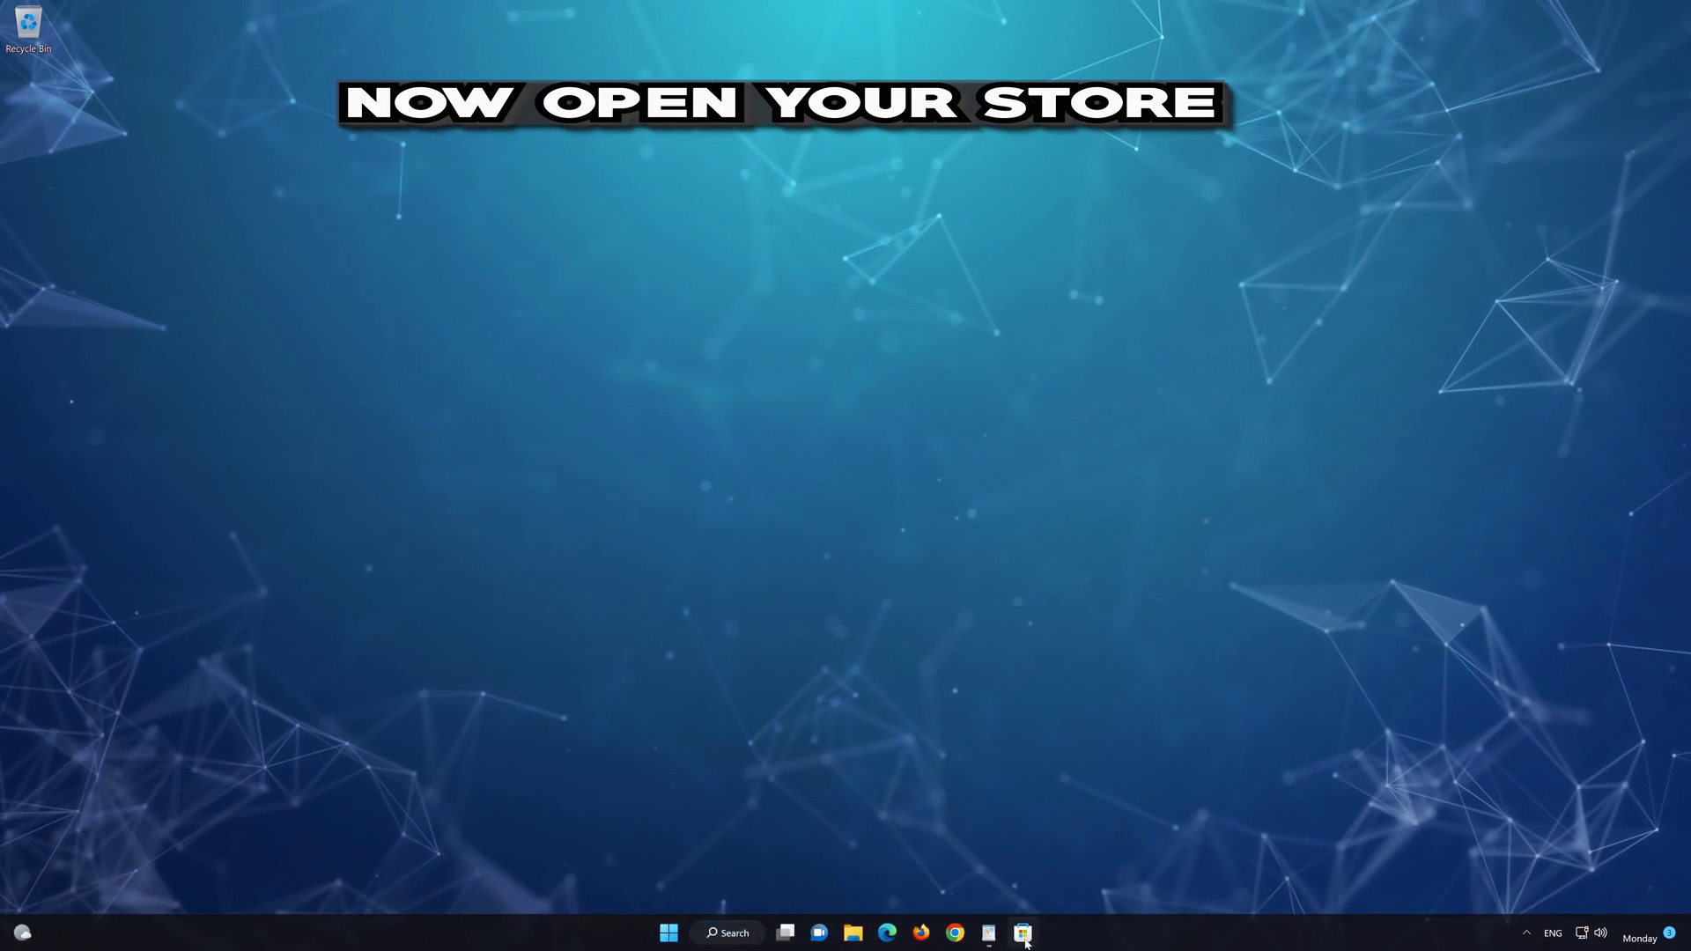
{"action": "left_click", "coordinate": [1023, 936]}
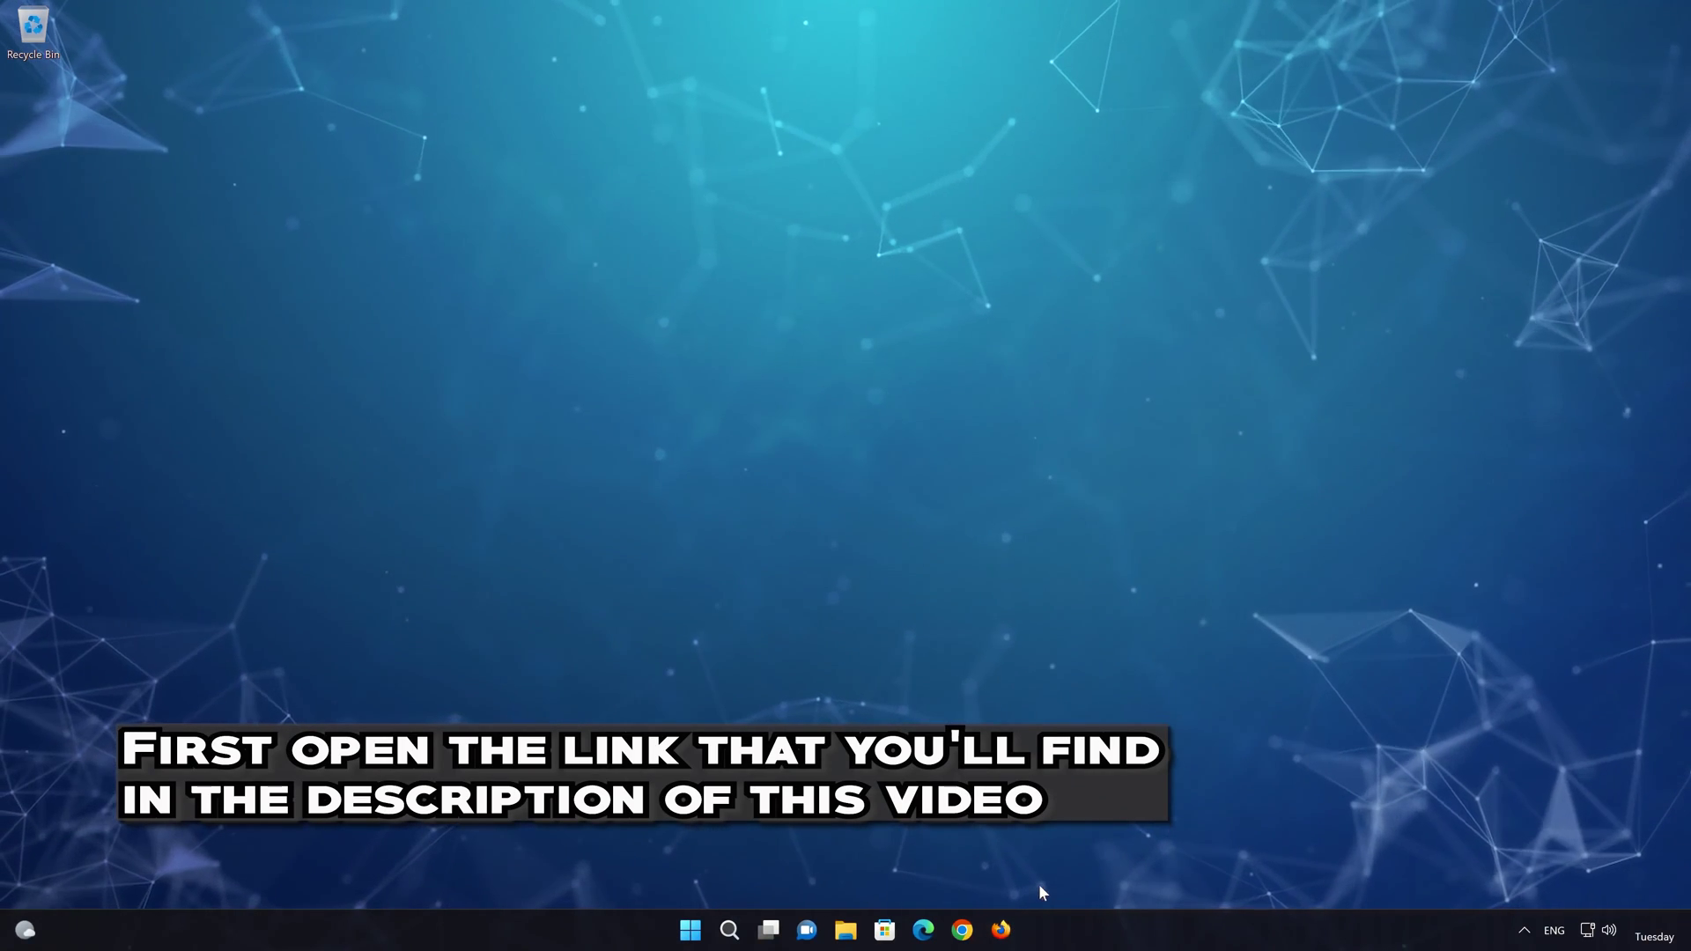
Switch to Firefox, load microsoft.com/software-download/windows11, download the installation media creation tool, and close the browser.
{"action": "left_click", "coordinate": [1002, 929]}
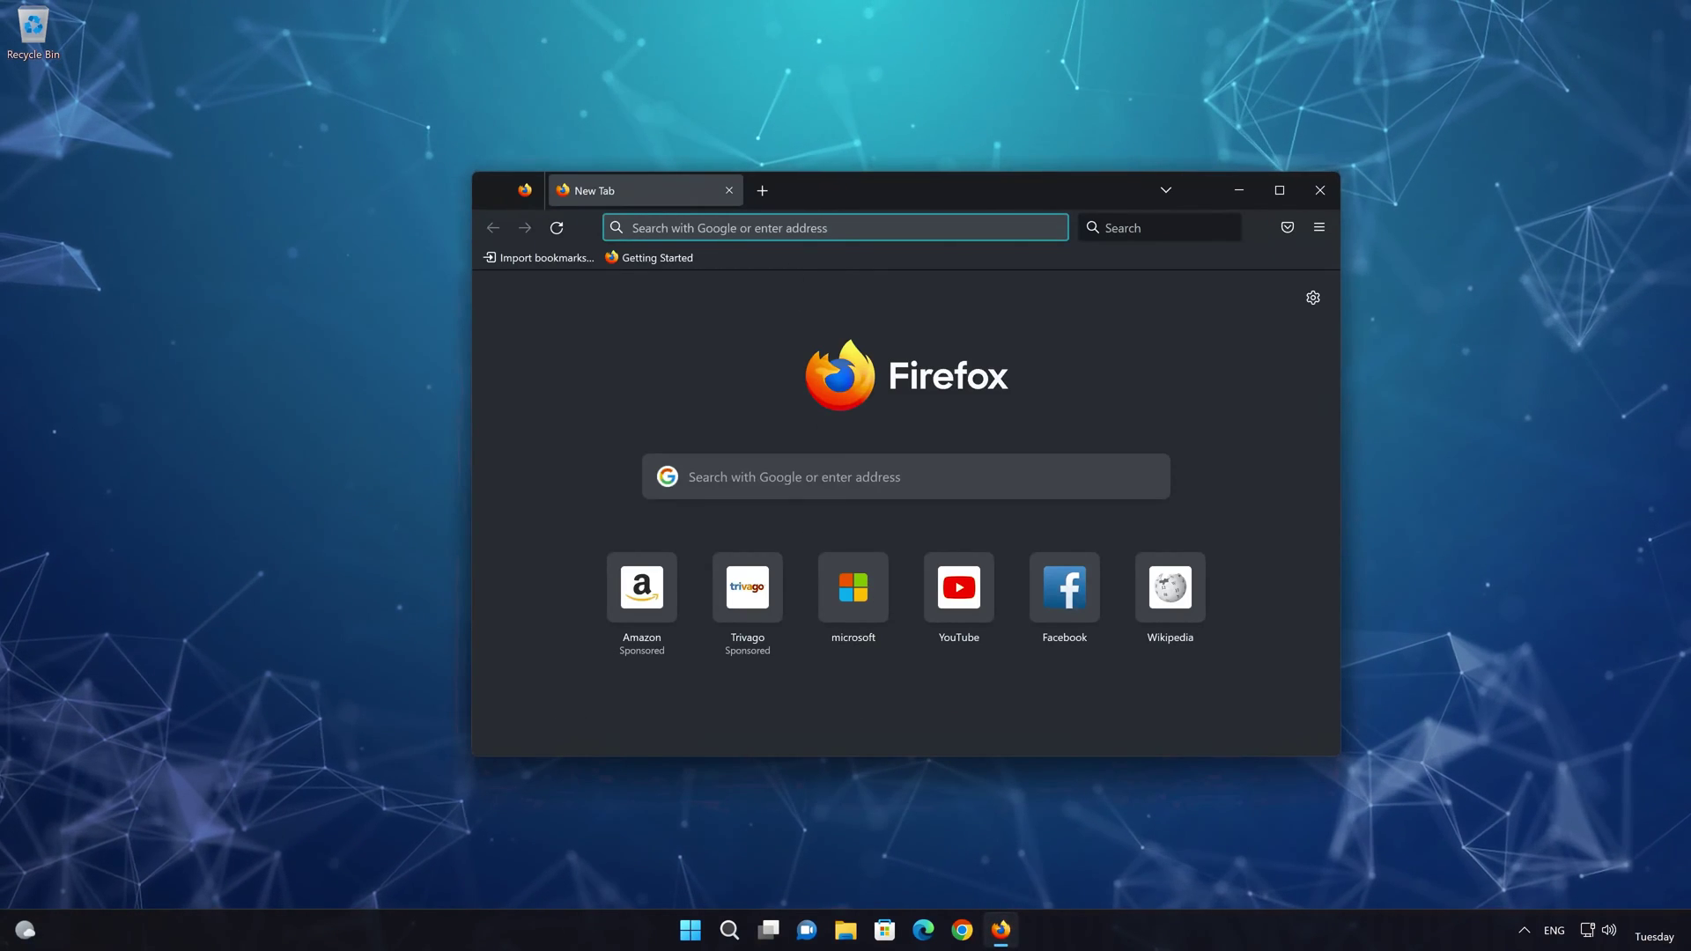
{"action": "right_click", "coordinate": [793, 229]}
{"action": "left_click", "coordinate": [832, 379]}
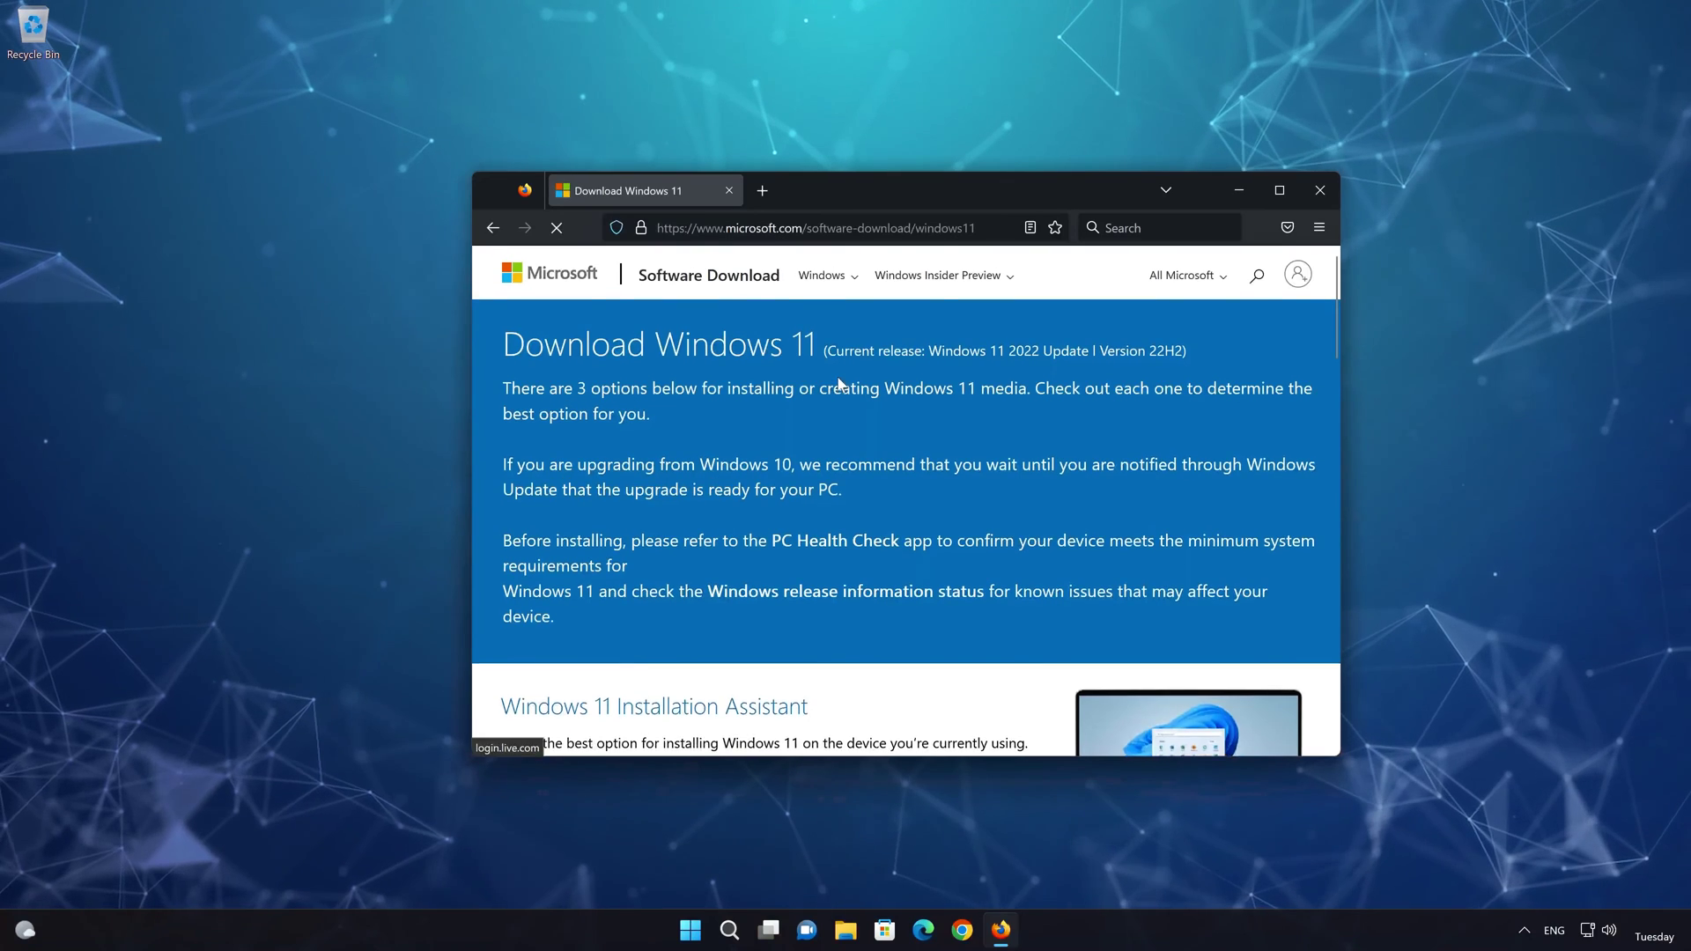
{"action": "scroll", "coordinate": [837, 384], "scroll_direction": "down", "scroll_amount": 10}
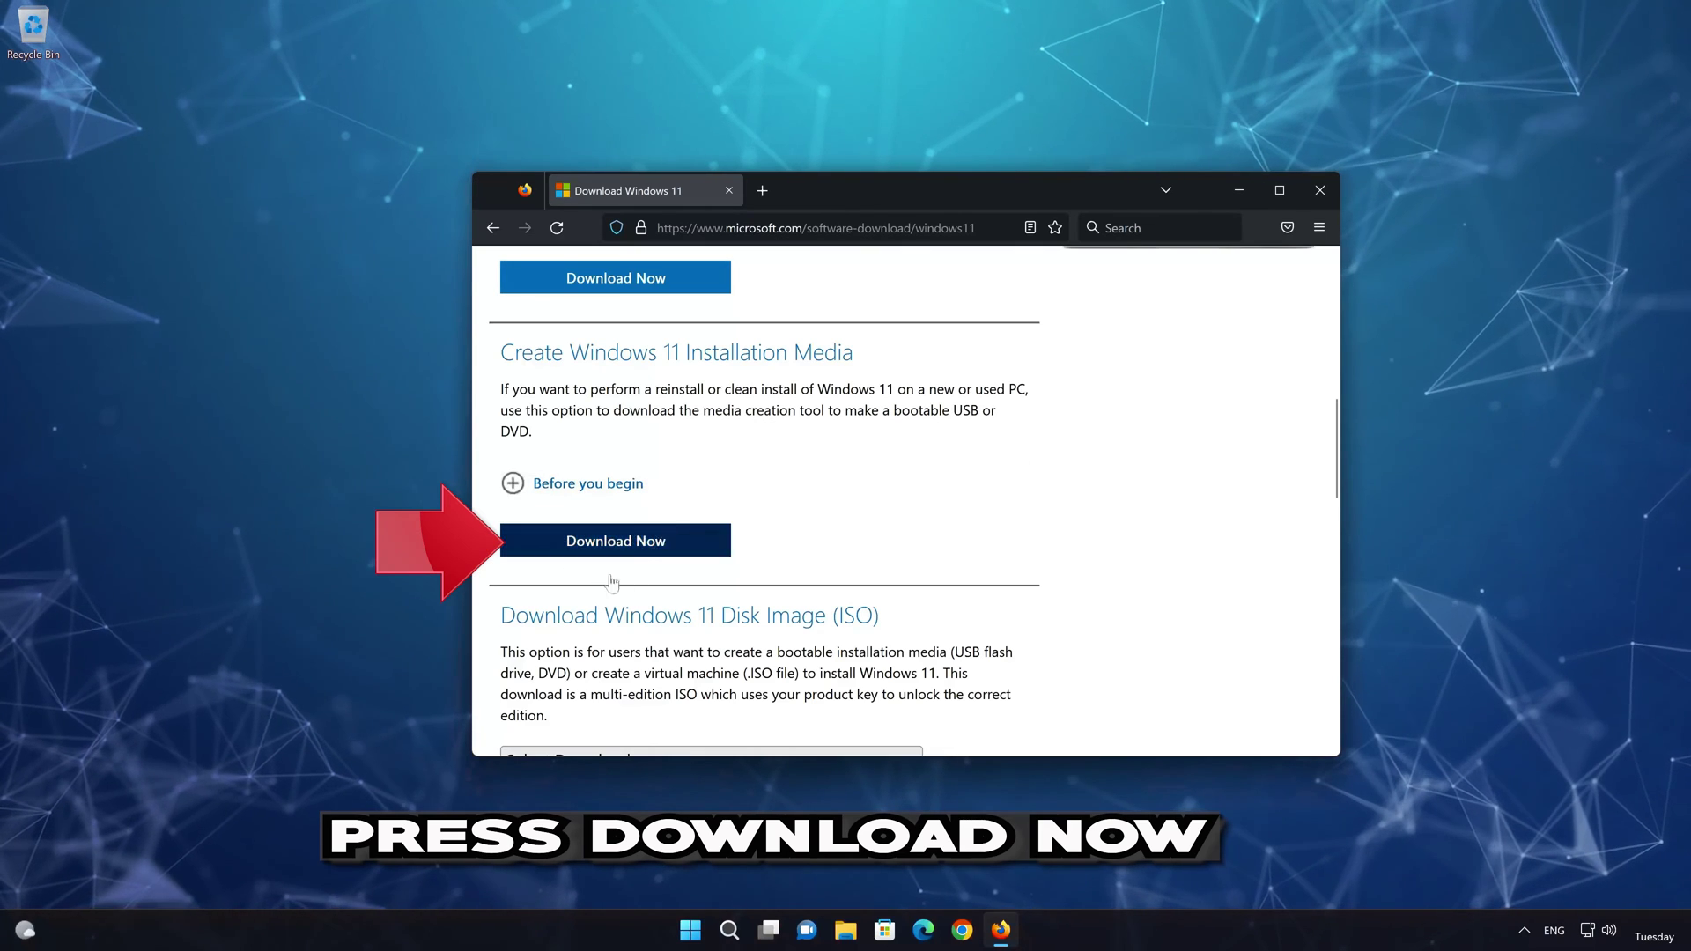
{"action": "left_click", "coordinate": [644, 543]}
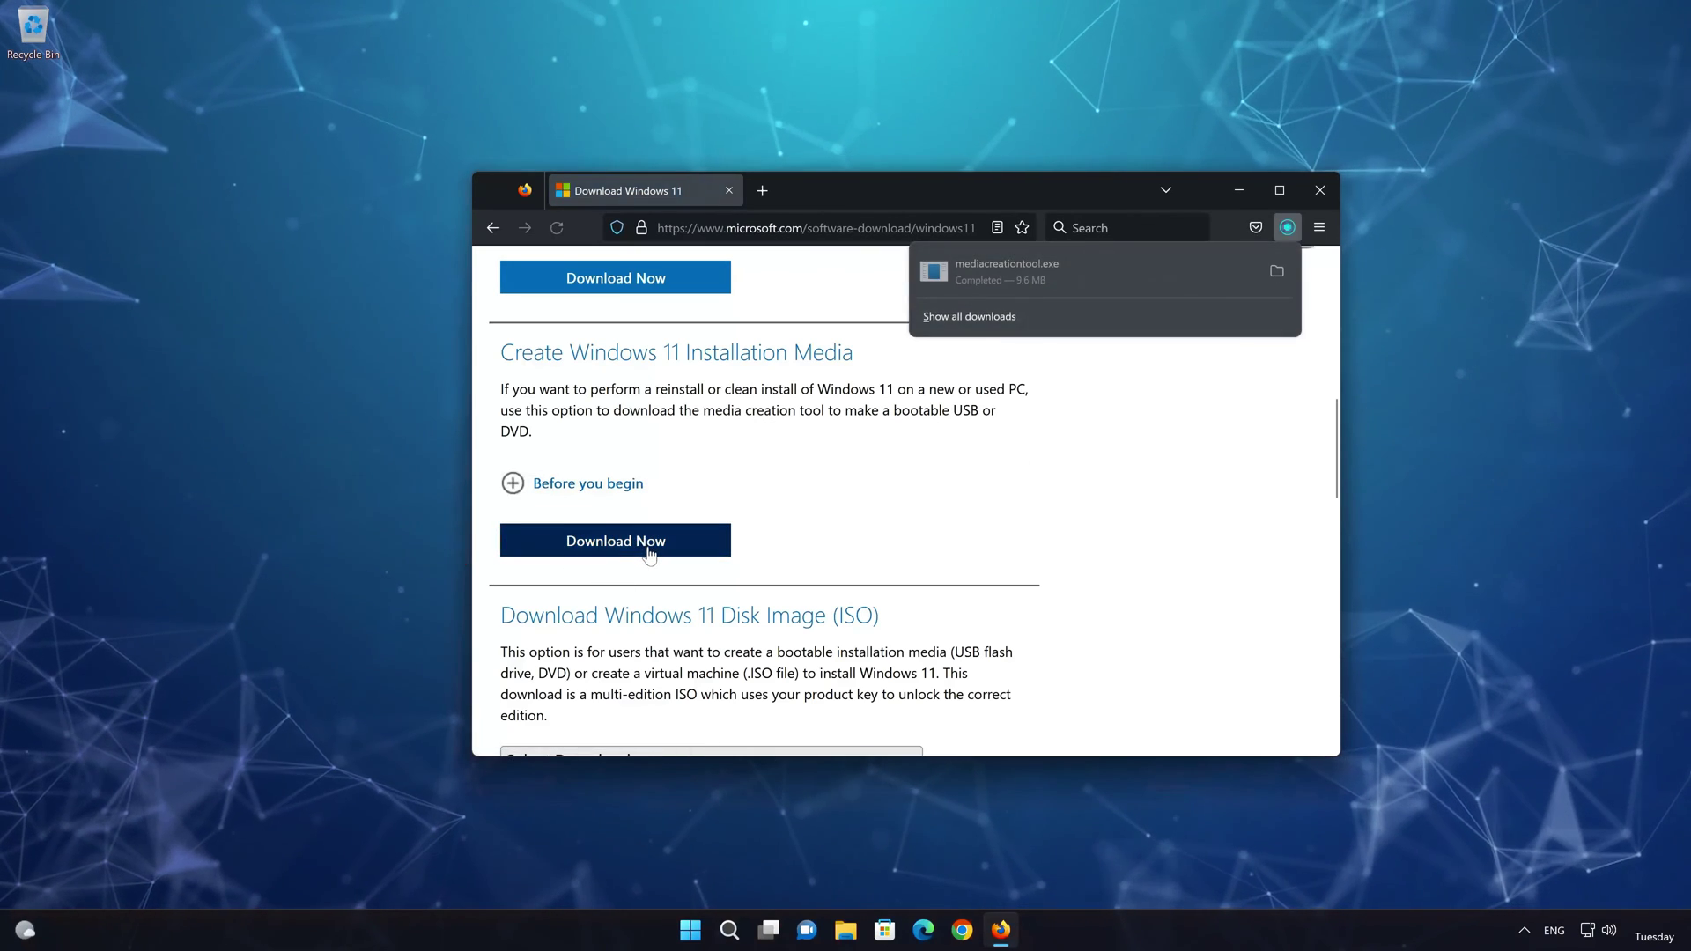
{"action": "left_click", "coordinate": [1315, 189]}
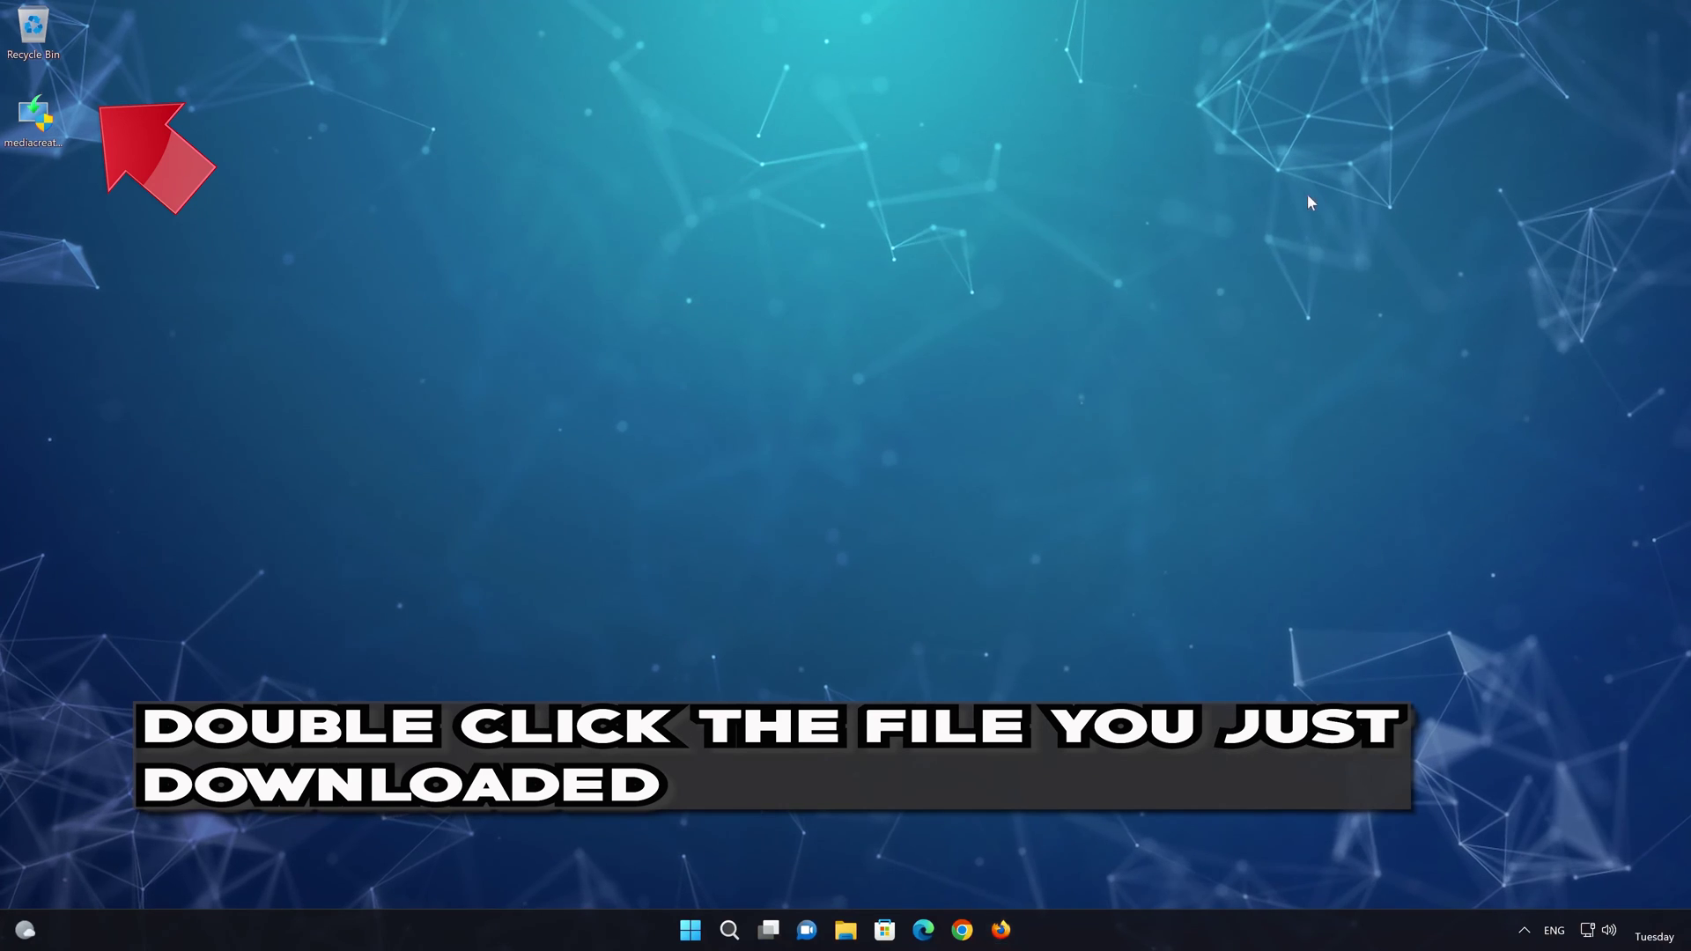
Run mediacreationtool from the desktop, allow it to make changes, accept the license terms, and keep the recommended language and edition.
{"action": "double_click", "coordinate": [50, 148]}
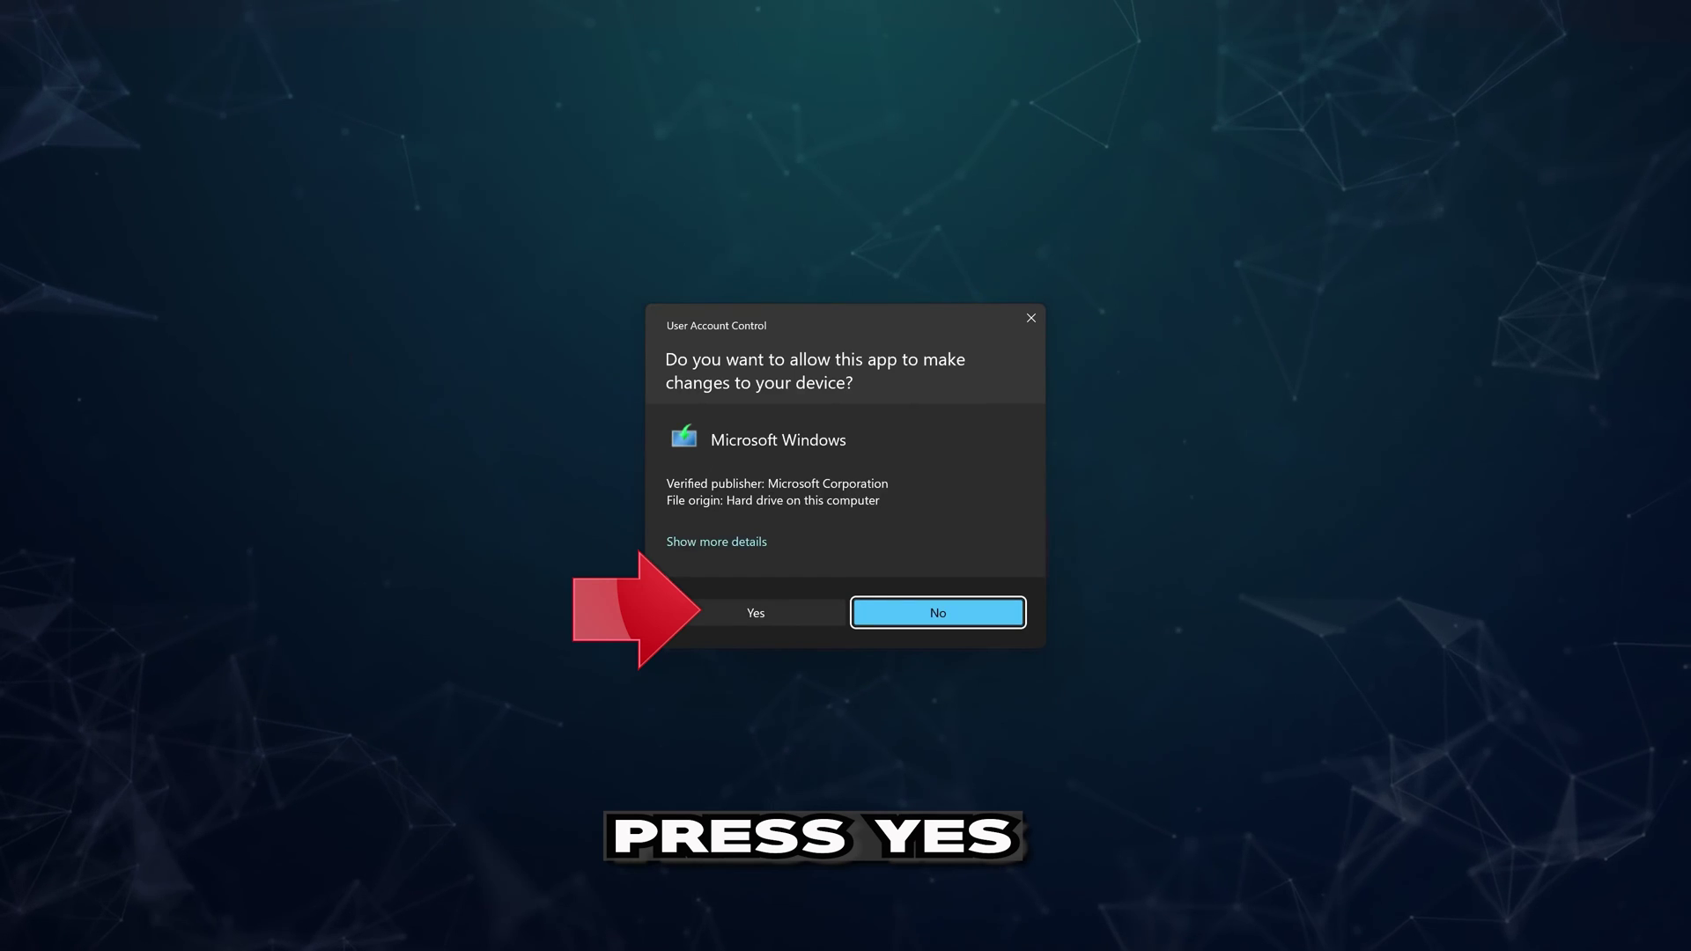
{"action": "left_click", "coordinate": [751, 615]}
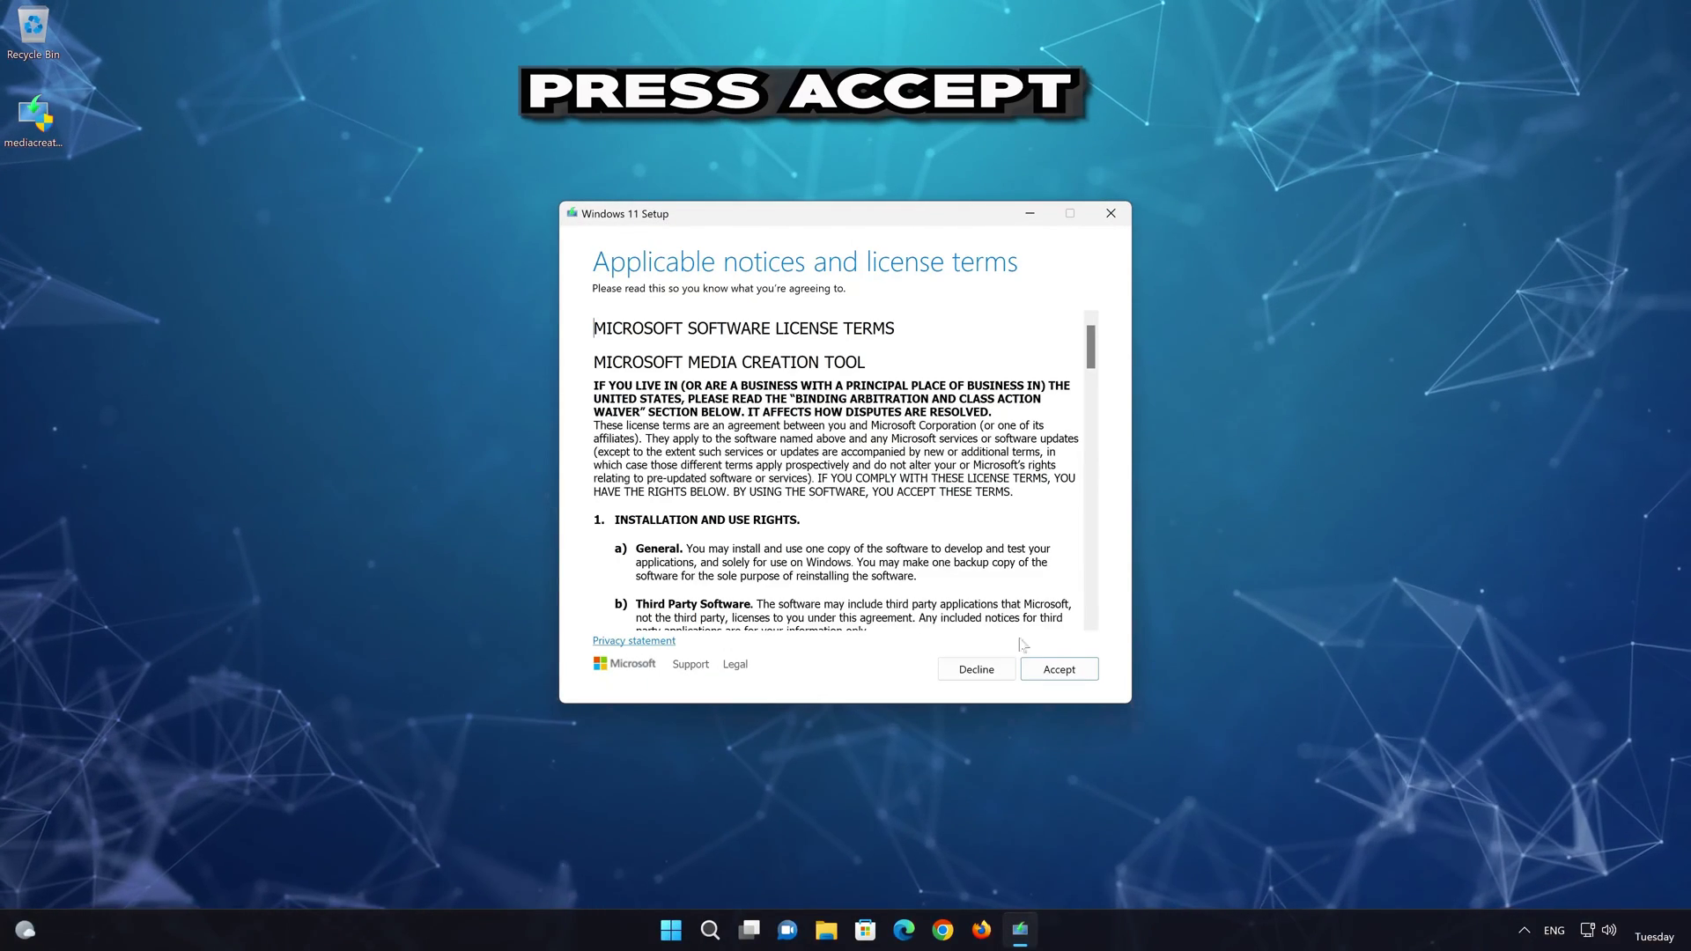
{"action": "left_click", "coordinate": [1074, 672]}
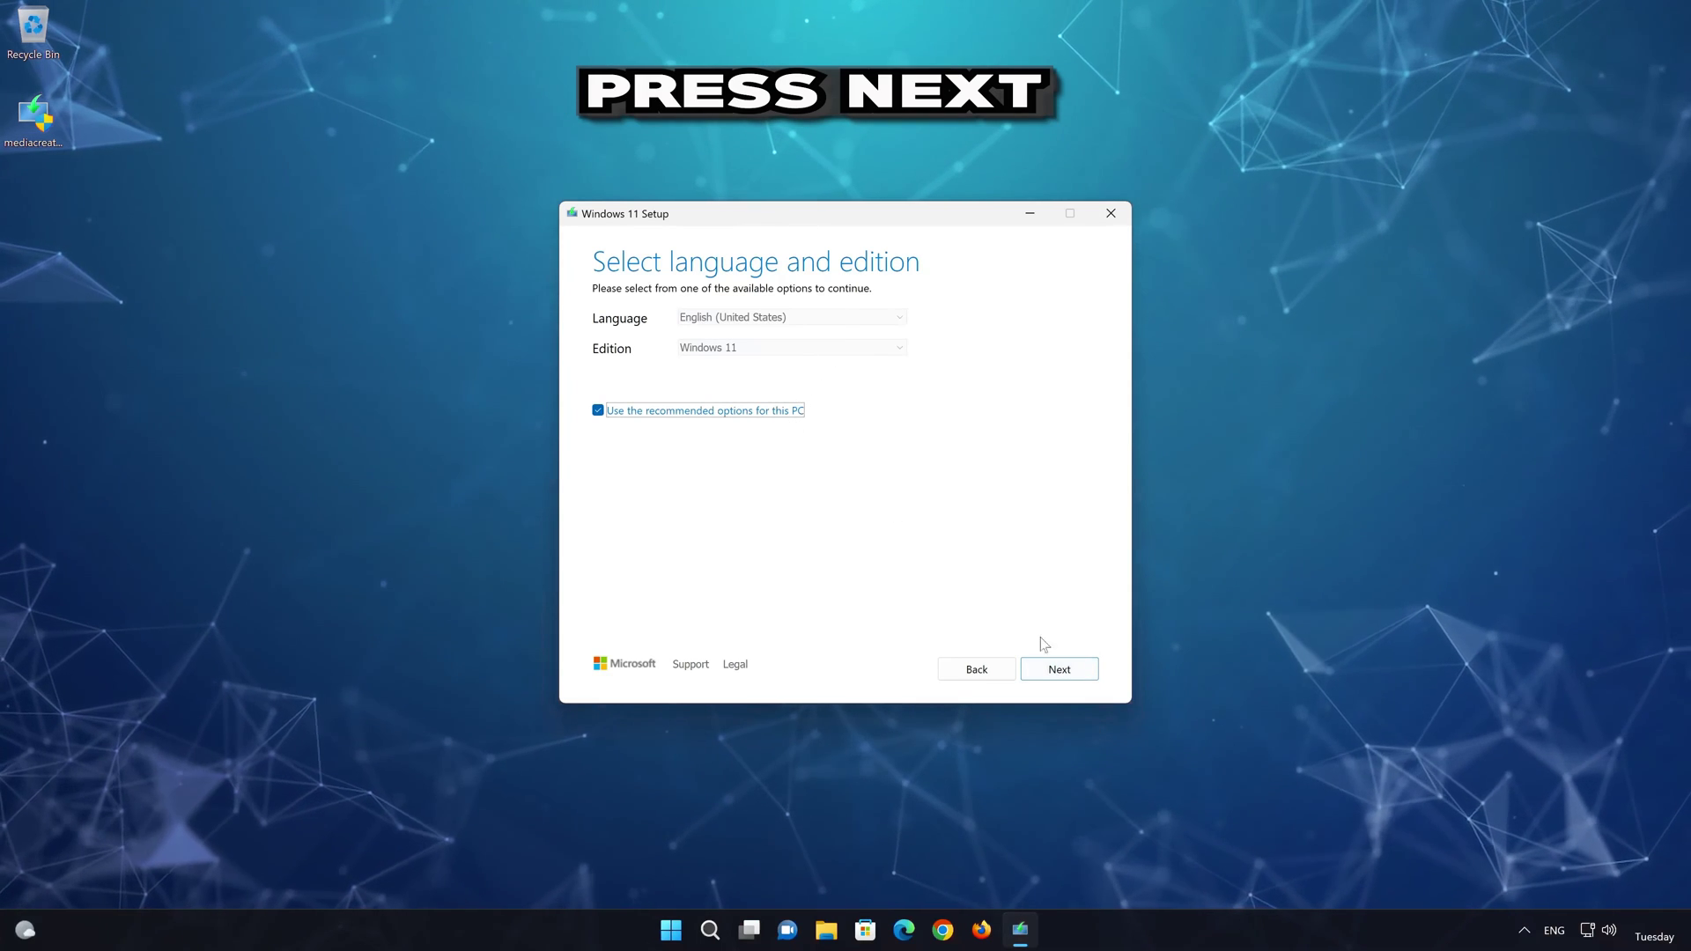
{"action": "left_click", "coordinate": [1084, 681]}
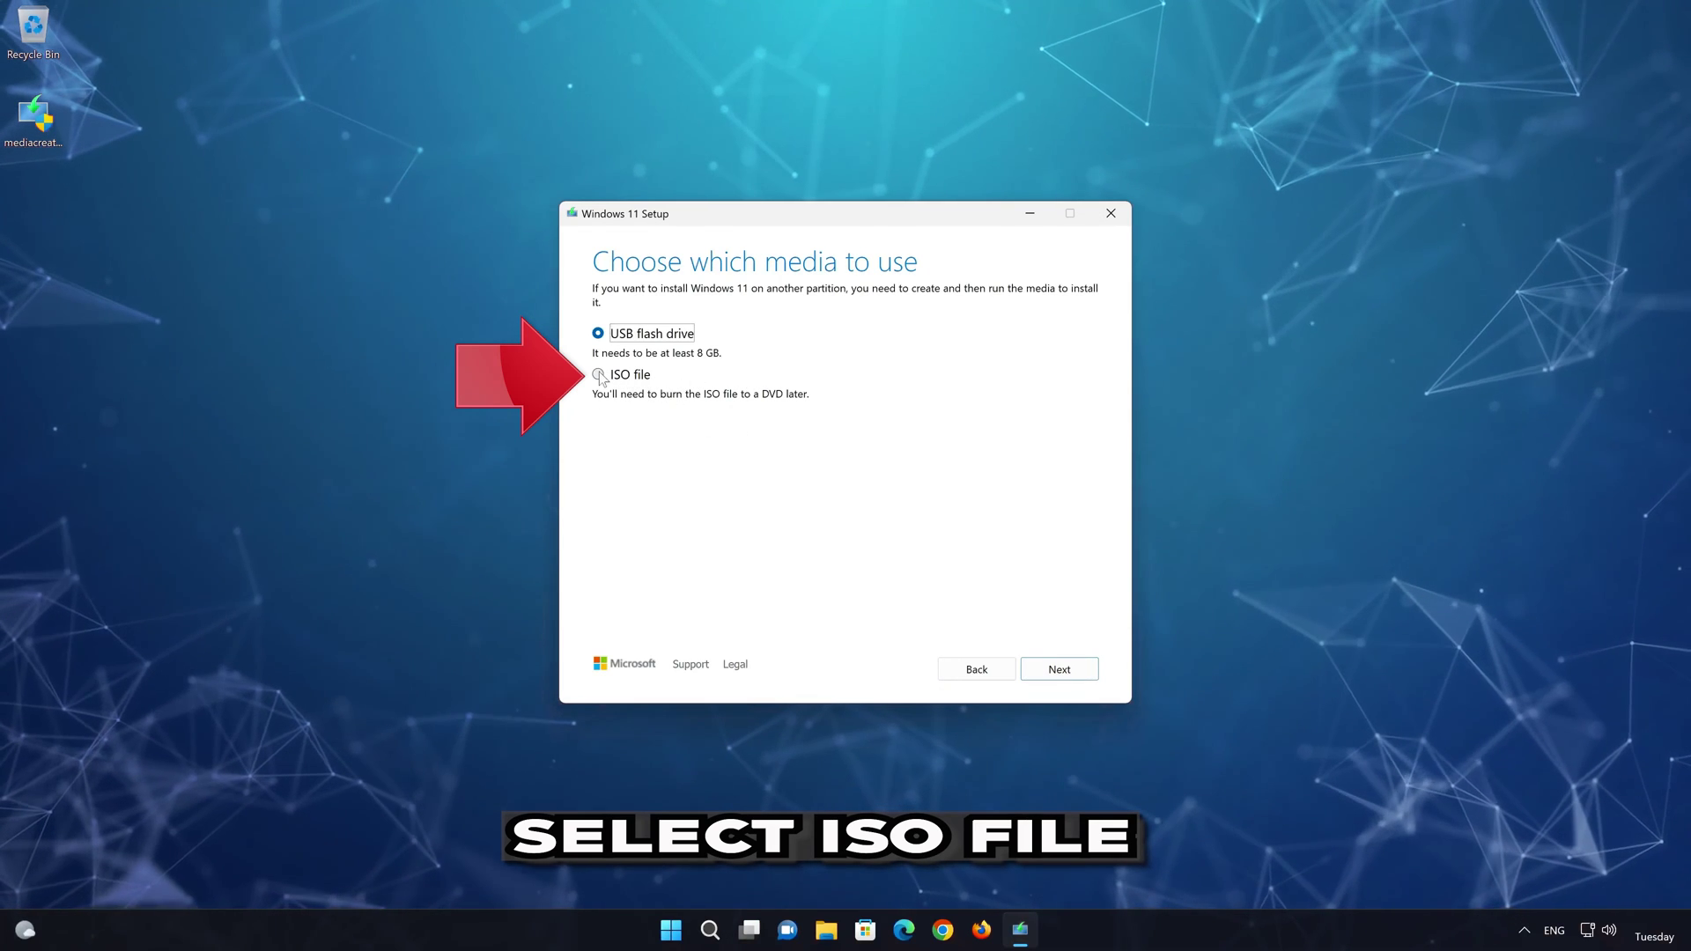
Create the media as an ISO file named Windows 11 on the Desktop, finish the setup wizard, and open the ISO file.
{"action": "left_click", "coordinate": [1066, 675]}
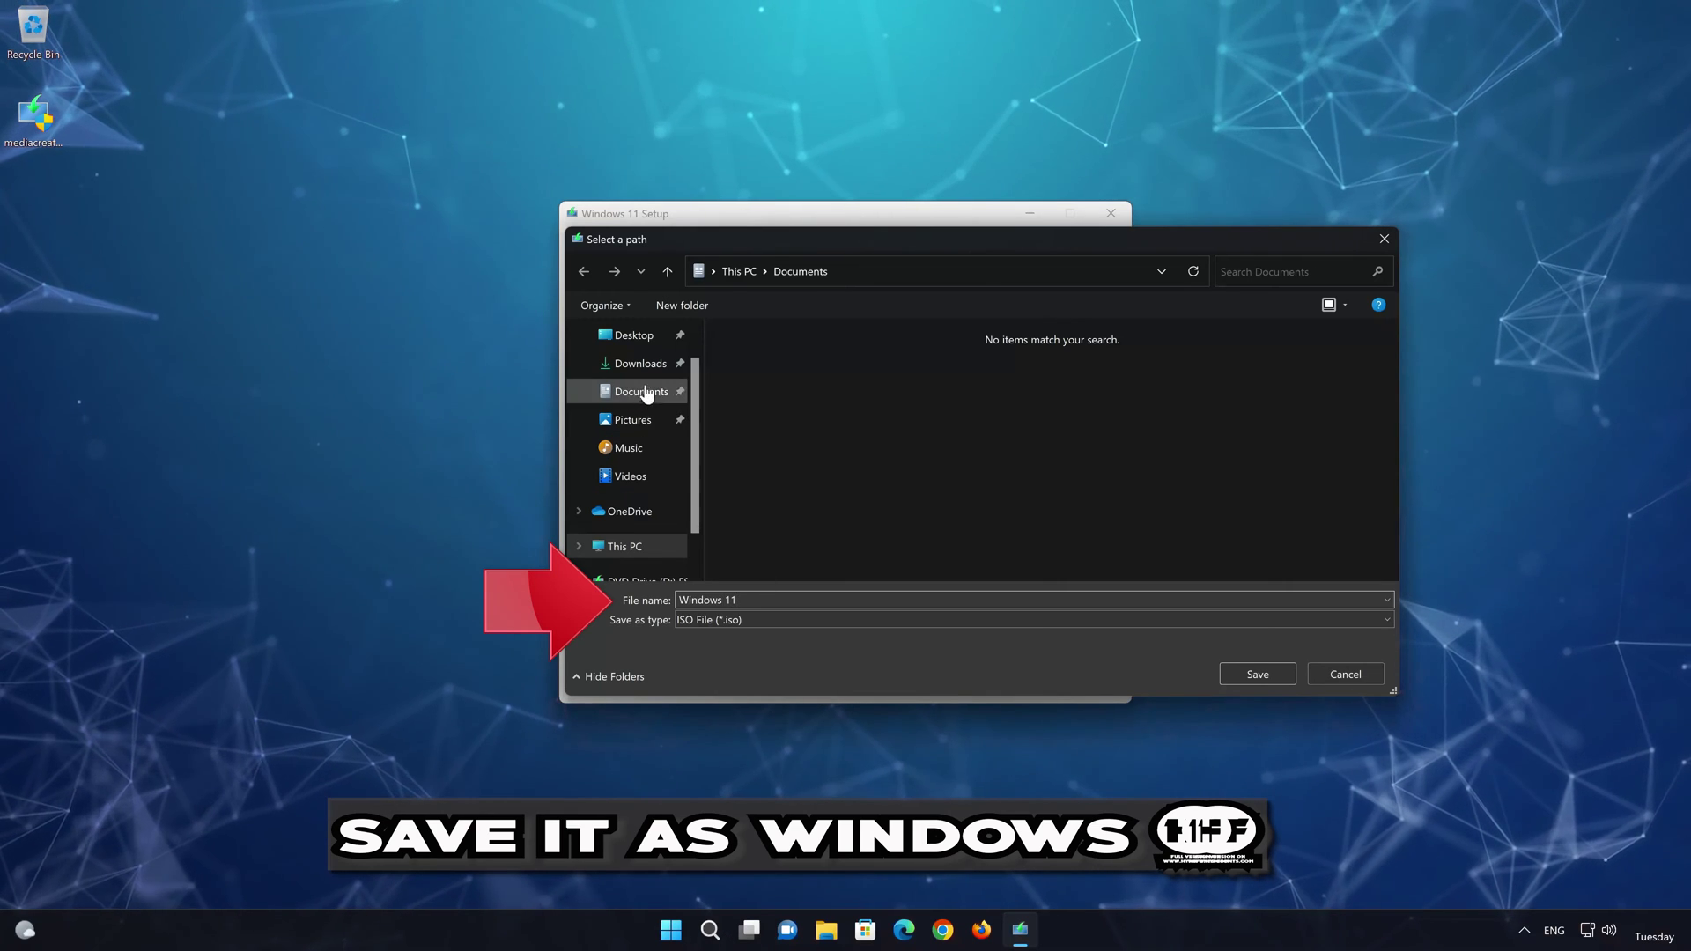
{"action": "left_click", "coordinate": [646, 338]}
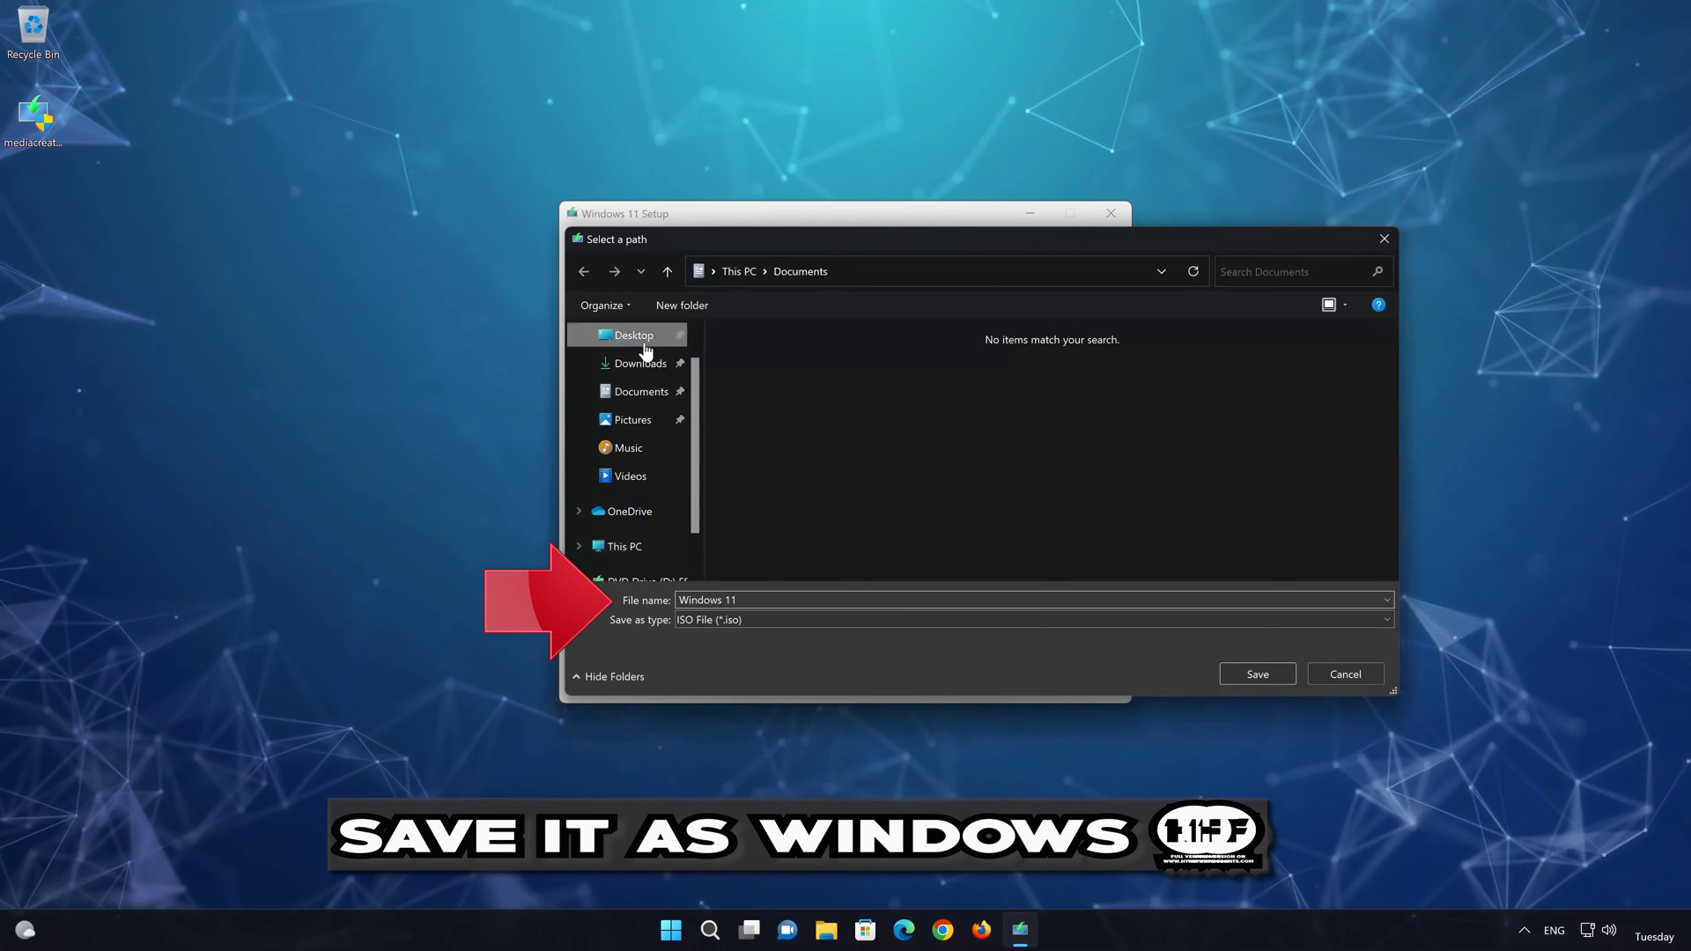
{"action": "left_click", "coordinate": [1271, 669]}
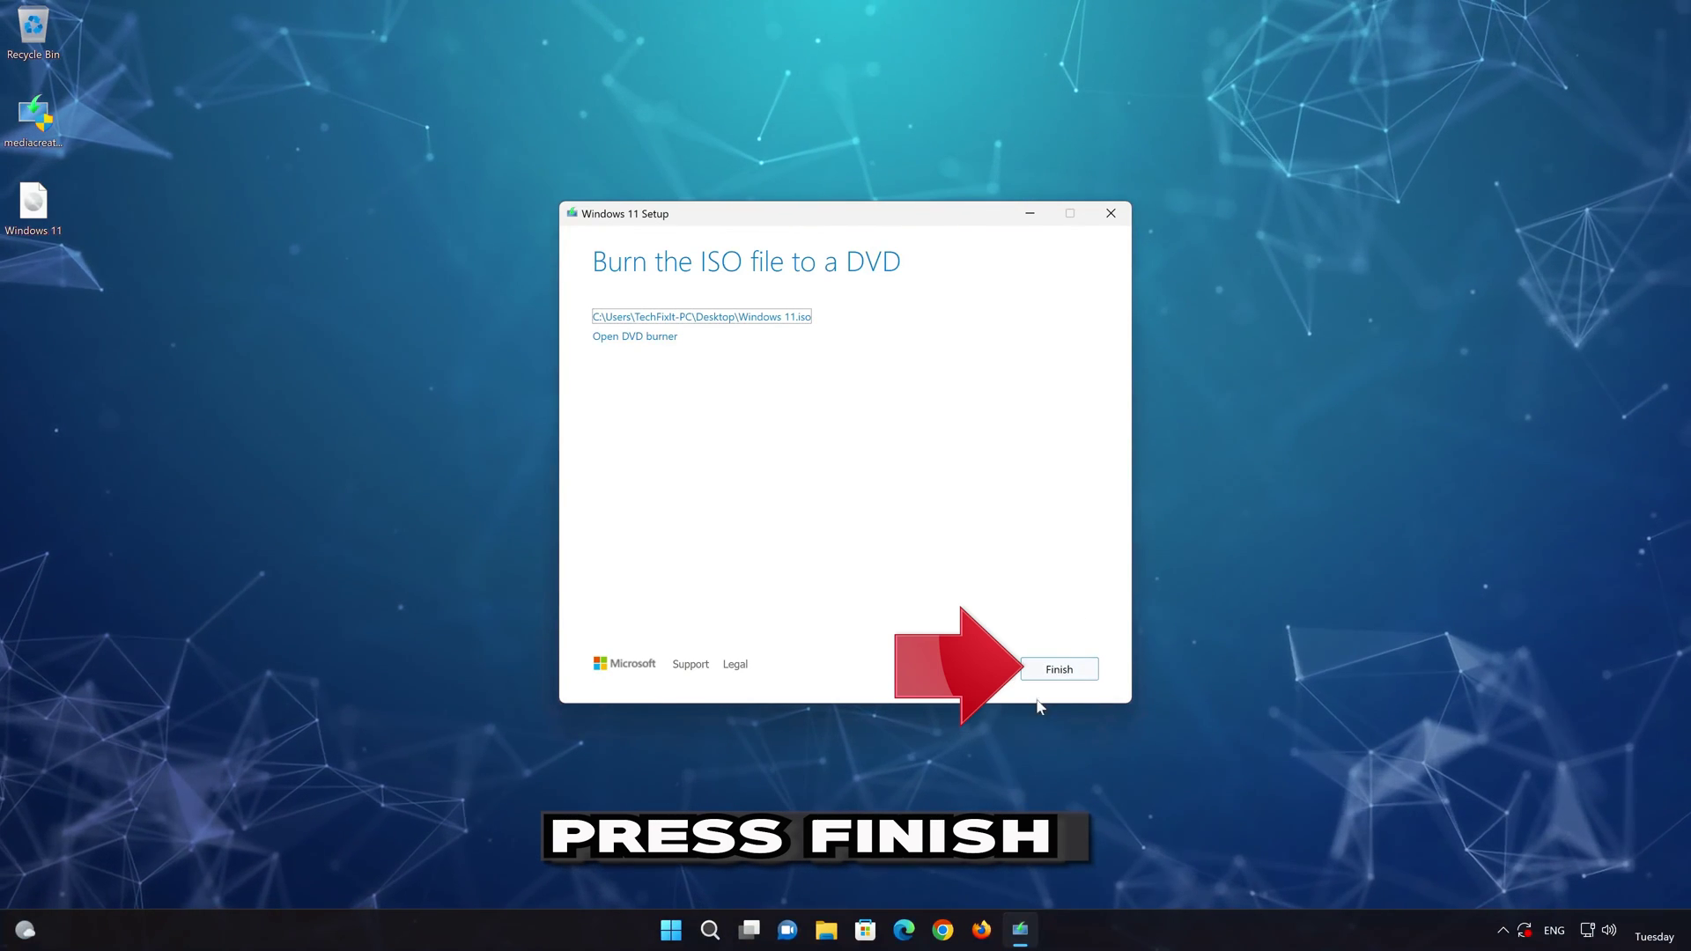
{"action": "left_click", "coordinate": [1056, 670]}
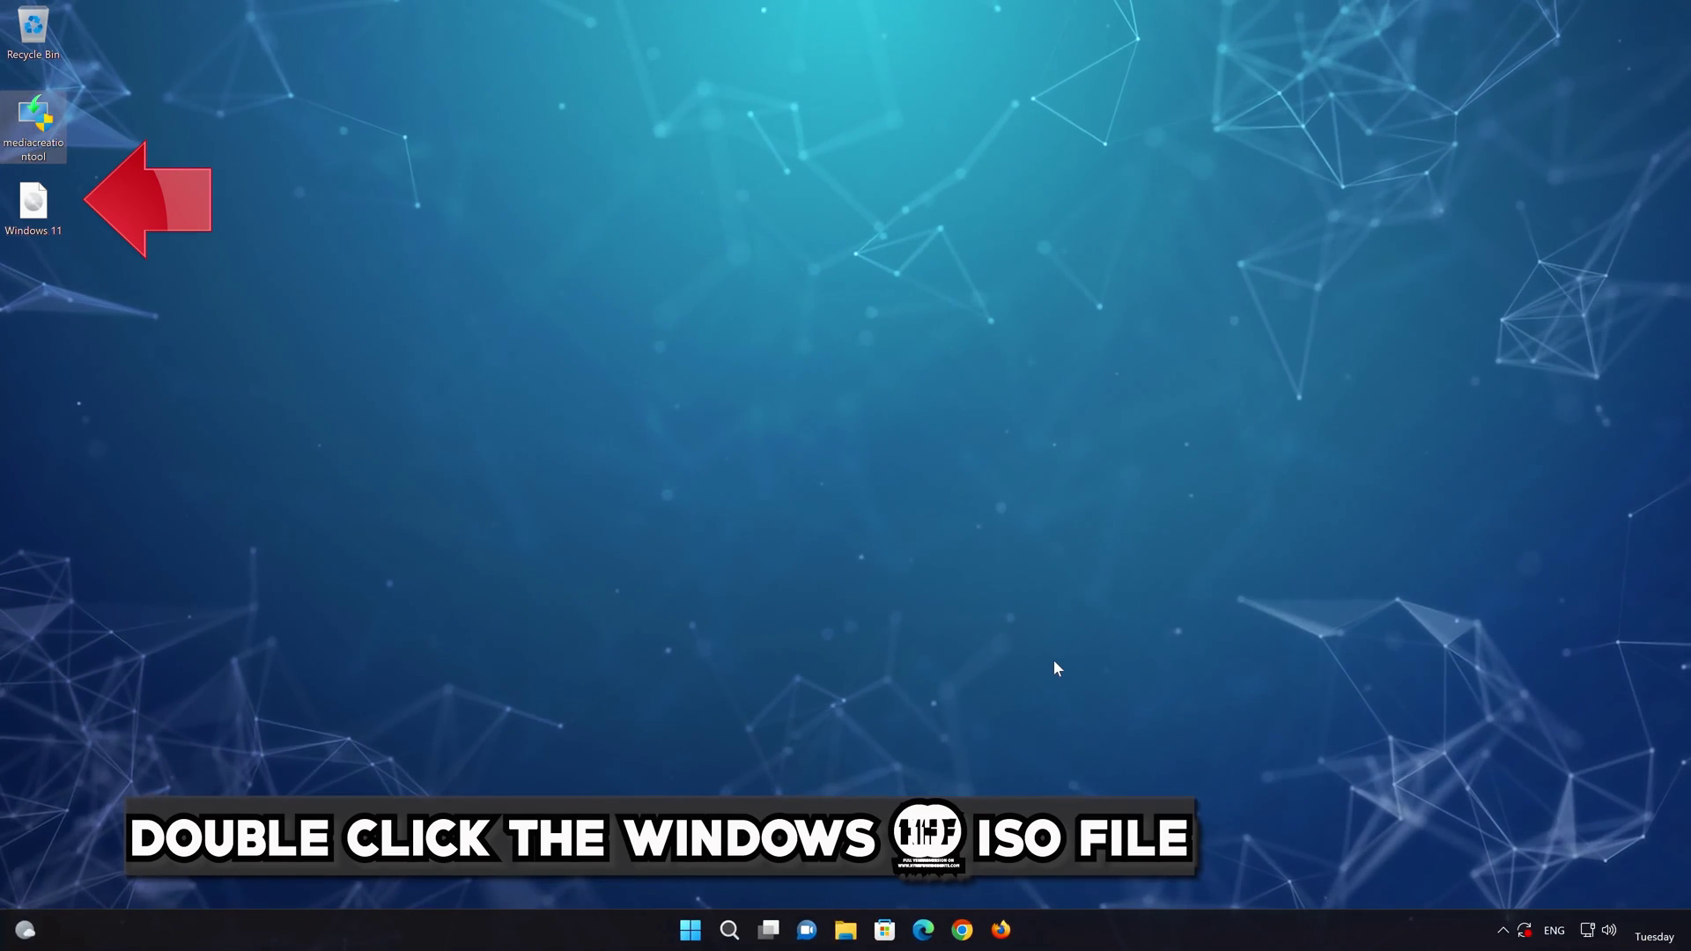
{"action": "double_click", "coordinate": [31, 218]}
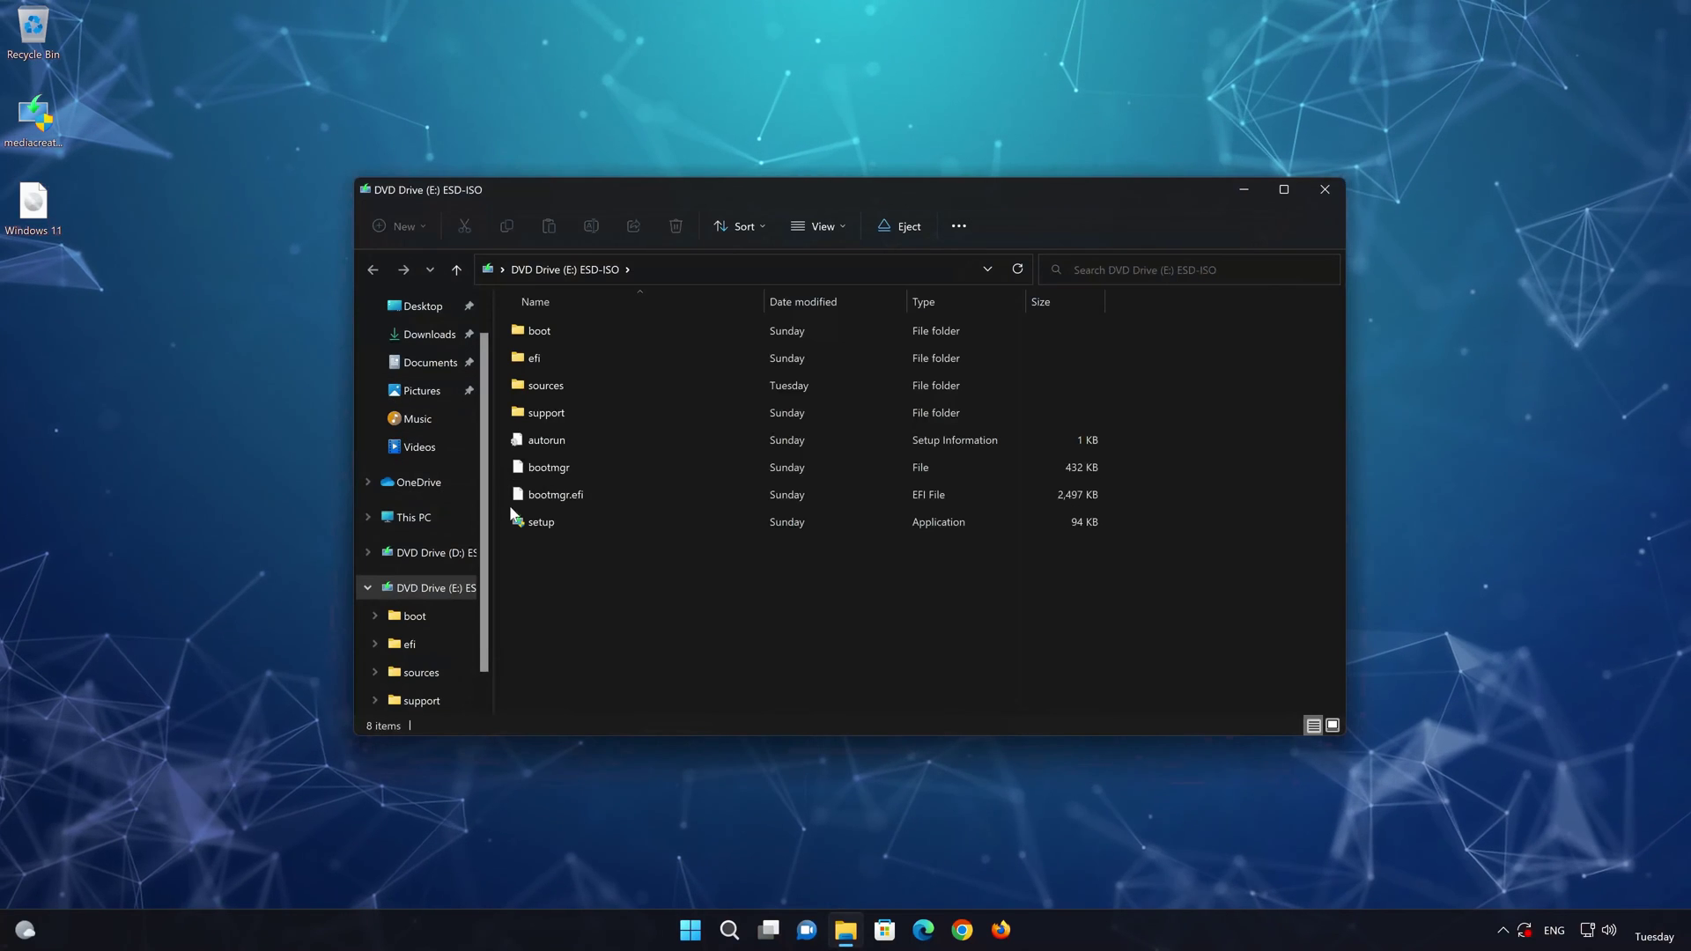
Run setup from the mounted ESD-ISO drive, allow it to make changes, and close the drive's folder window.
{"action": "double_click", "coordinate": [633, 520]}
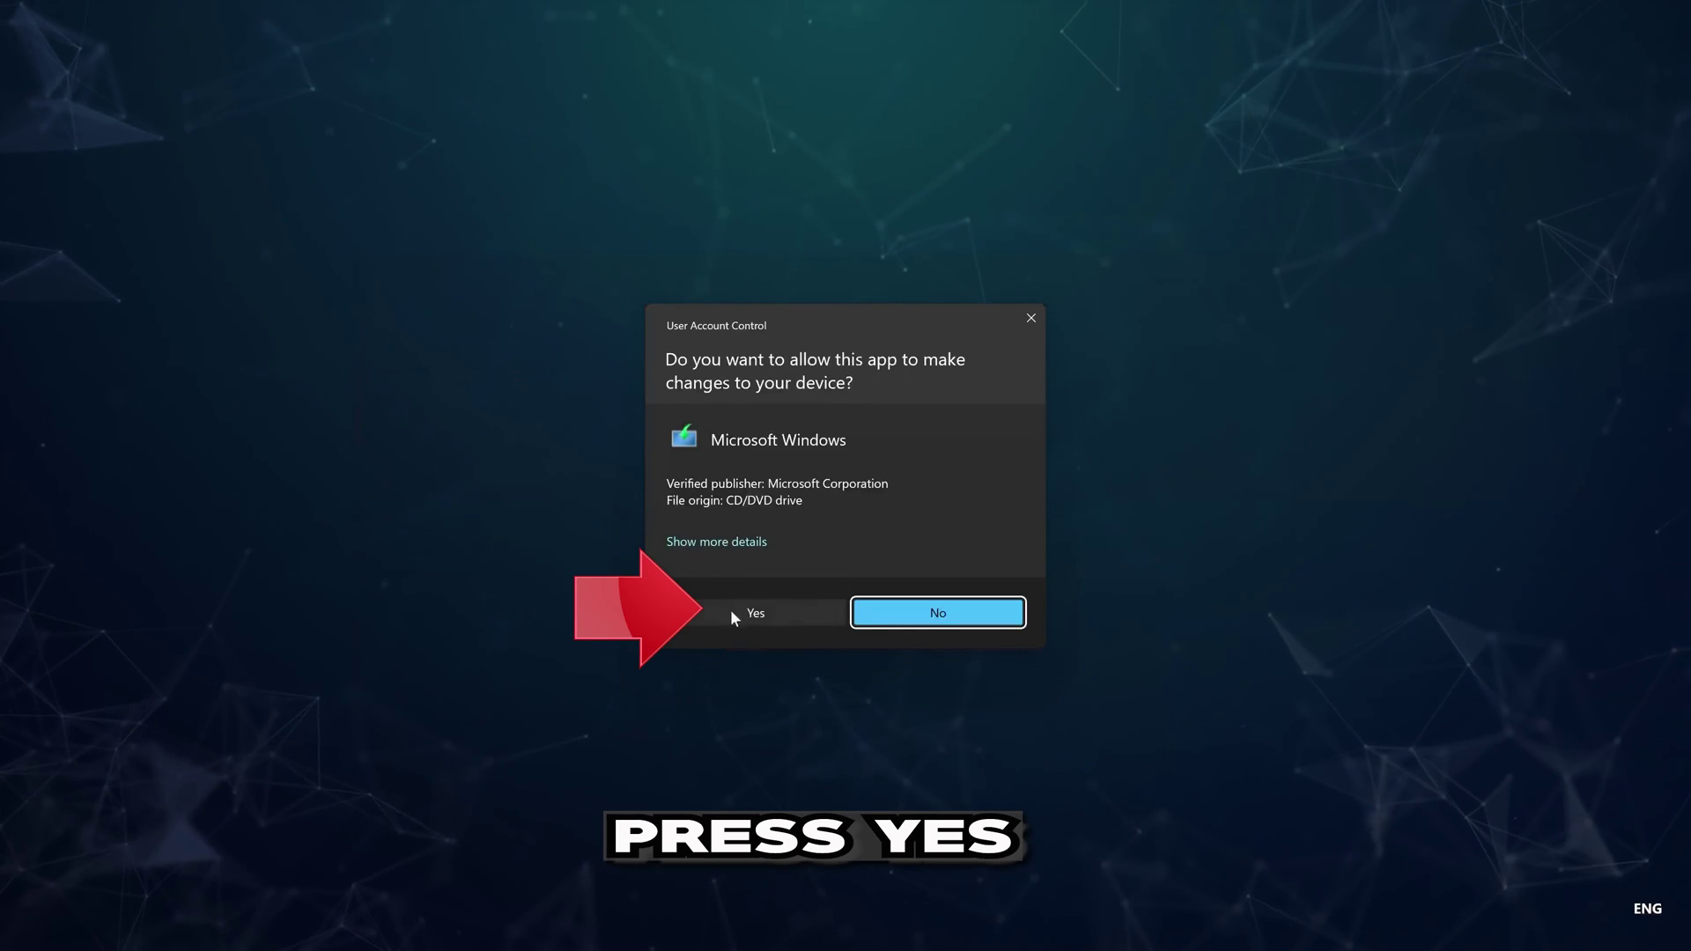
{"action": "left_click", "coordinate": [750, 614]}
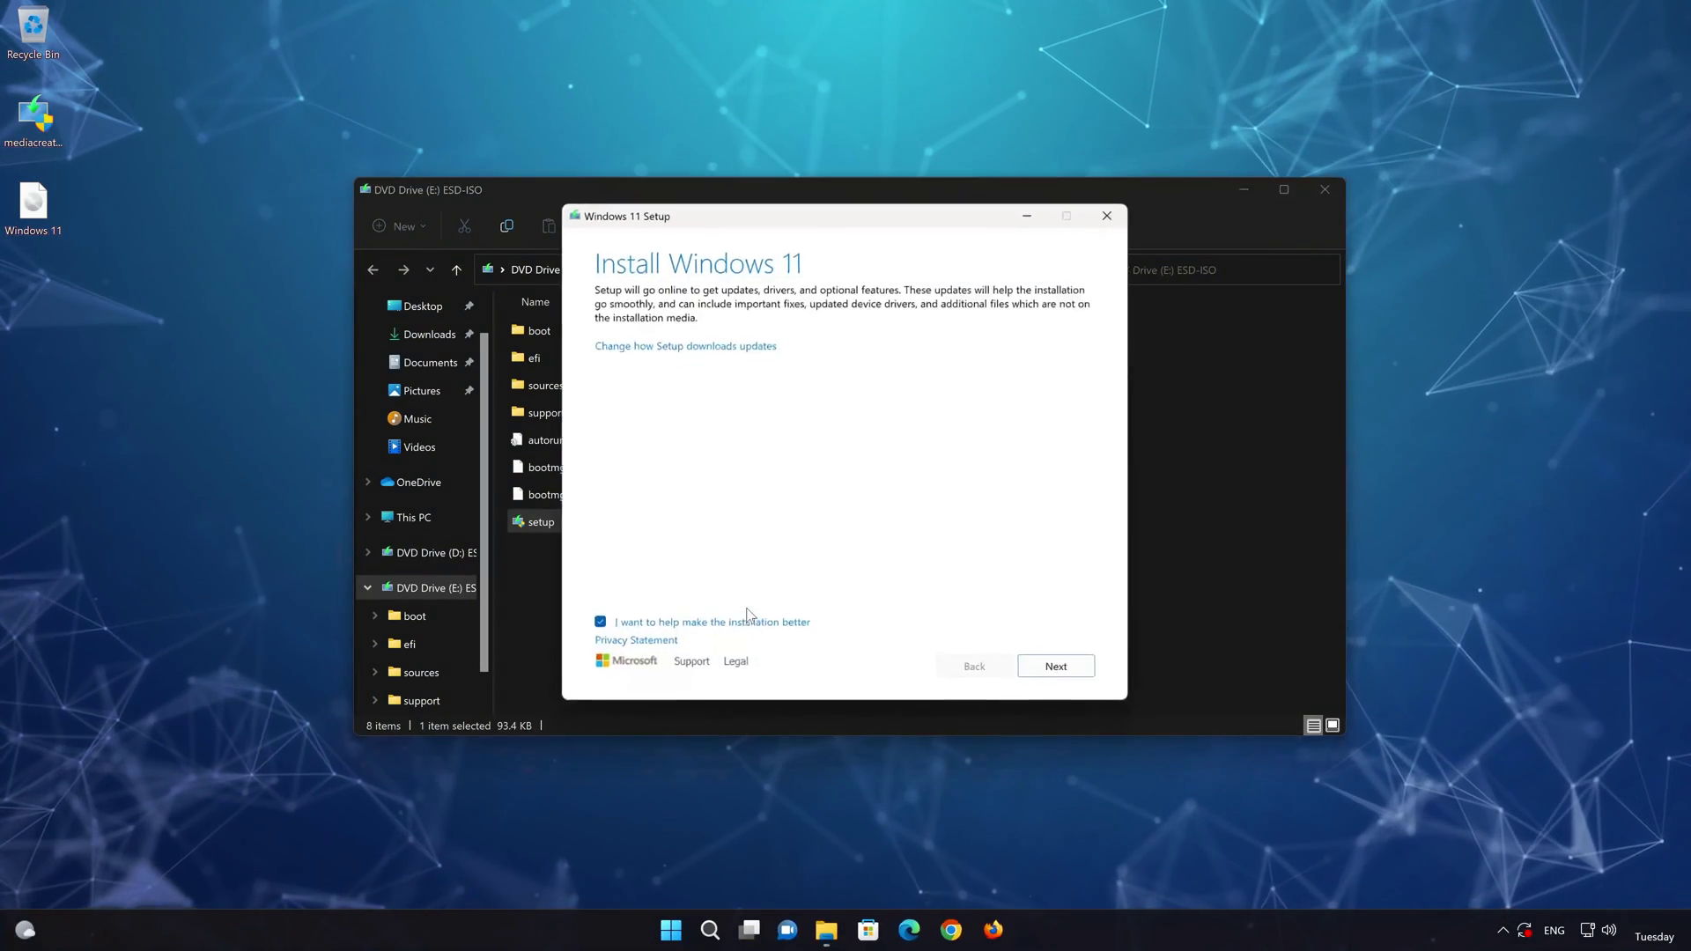
{"action": "left_click", "coordinate": [1320, 190]}
{"action": "left_click", "coordinate": [1320, 190]}
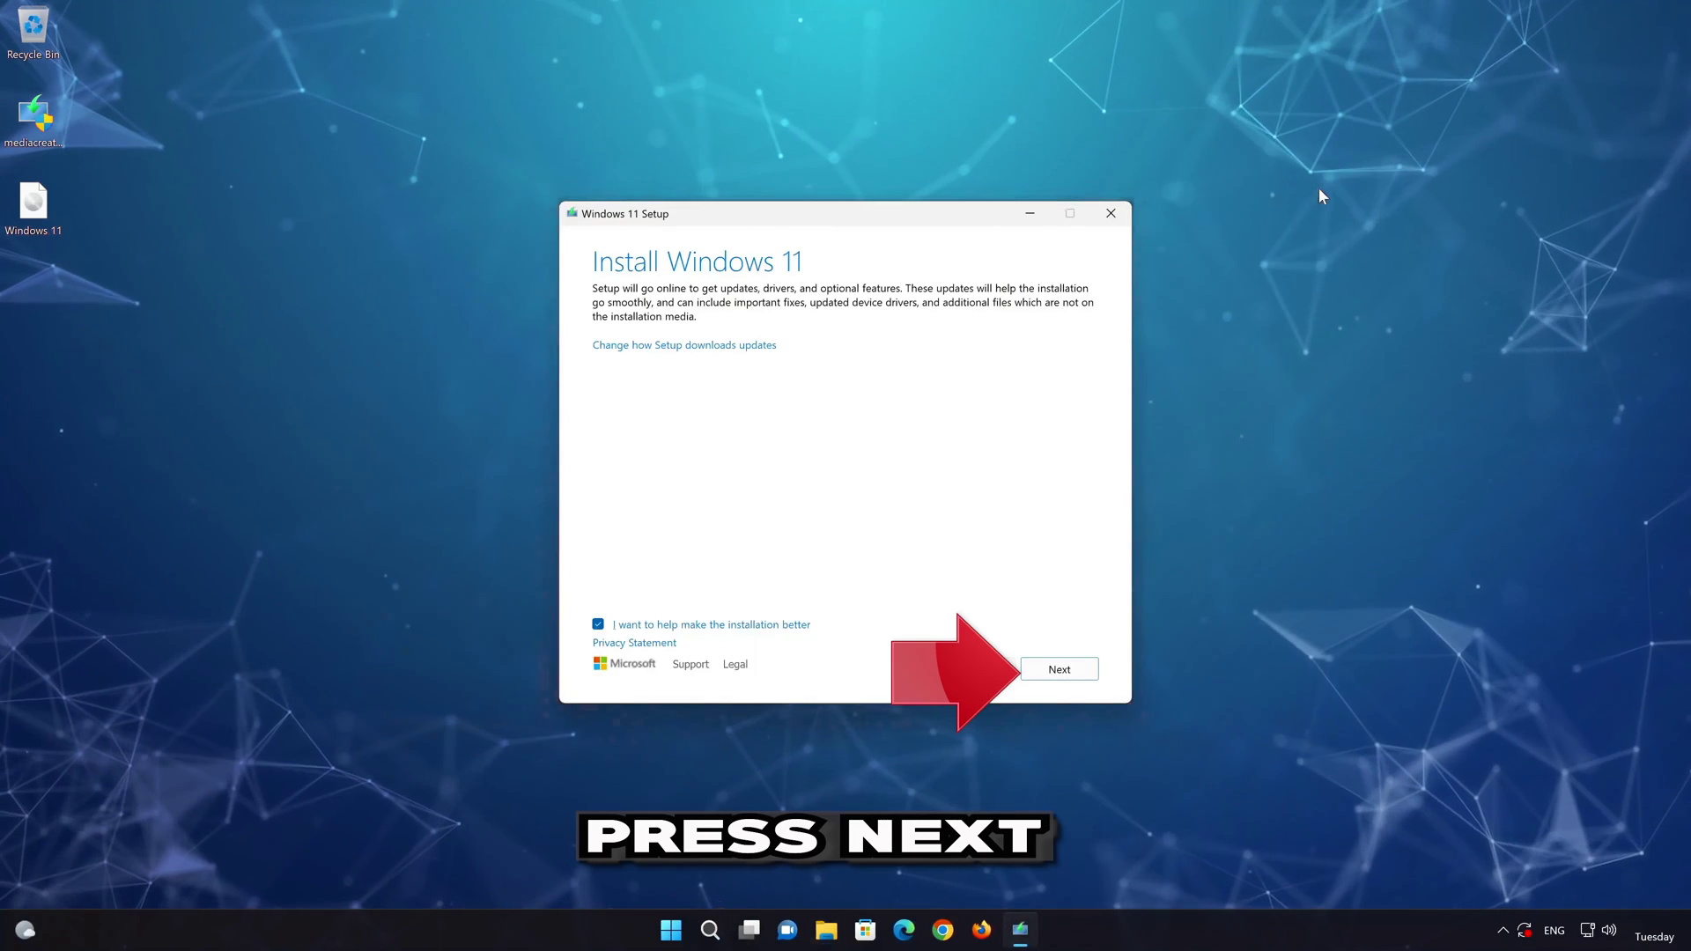
Proceed through Windows 11 Setup, accept the license terms, and start installing Windows 11 Pro with personal files and apps kept.
{"action": "left_click", "coordinate": [1059, 671]}
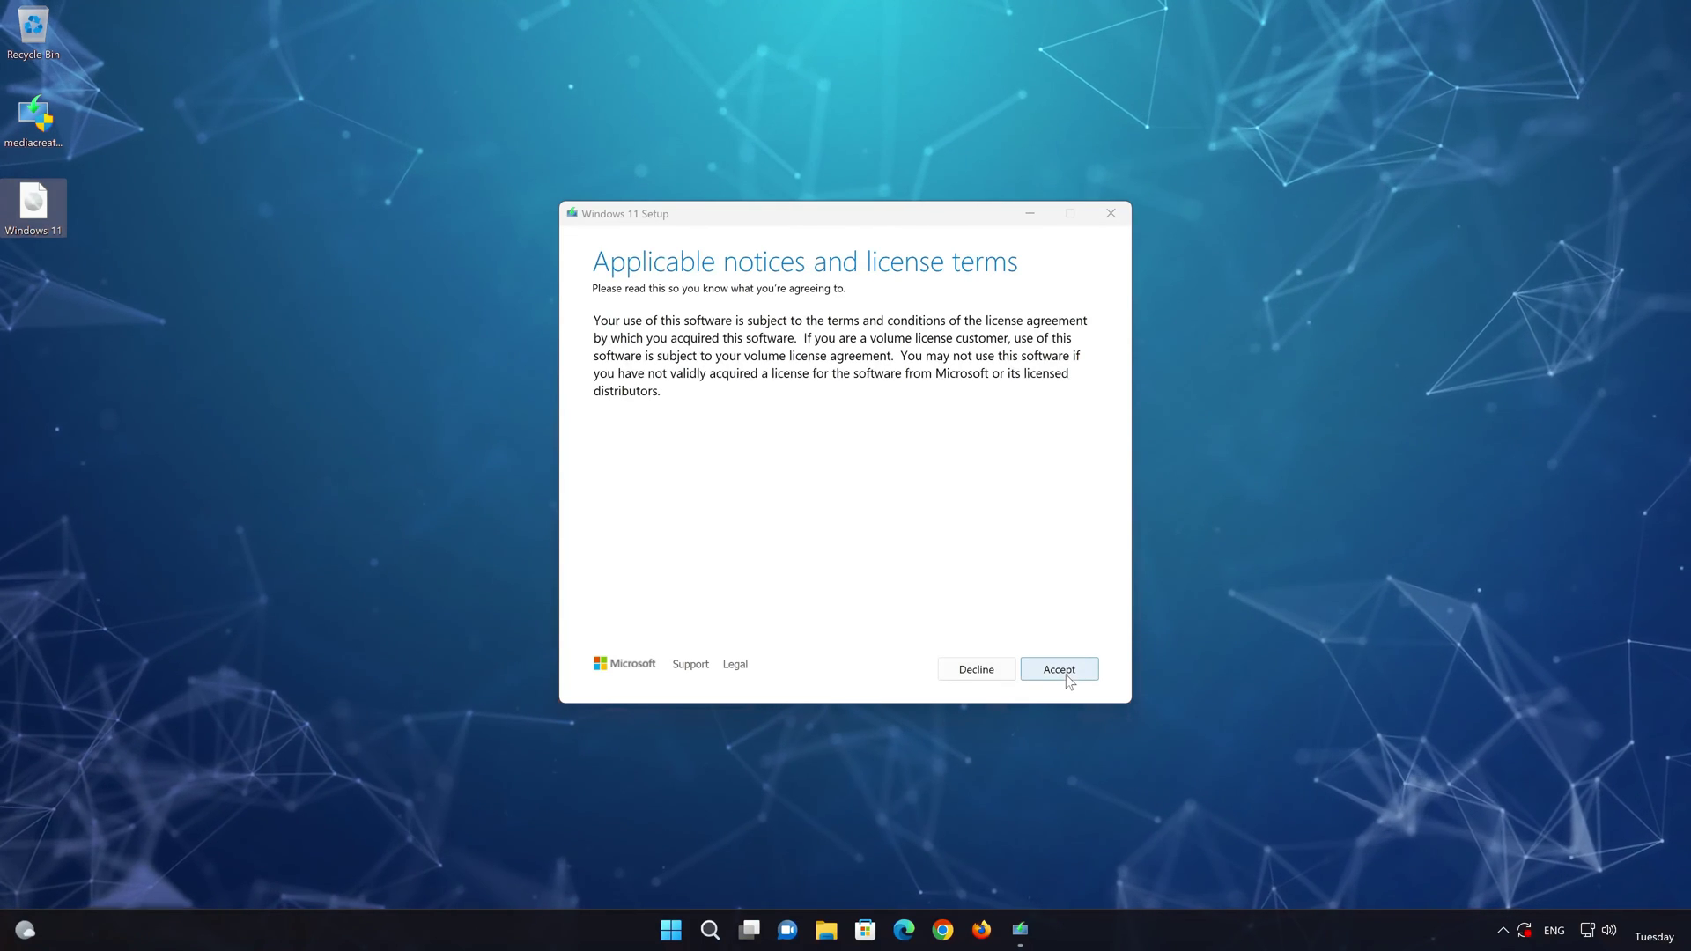
{"action": "left_click", "coordinate": [1061, 672]}
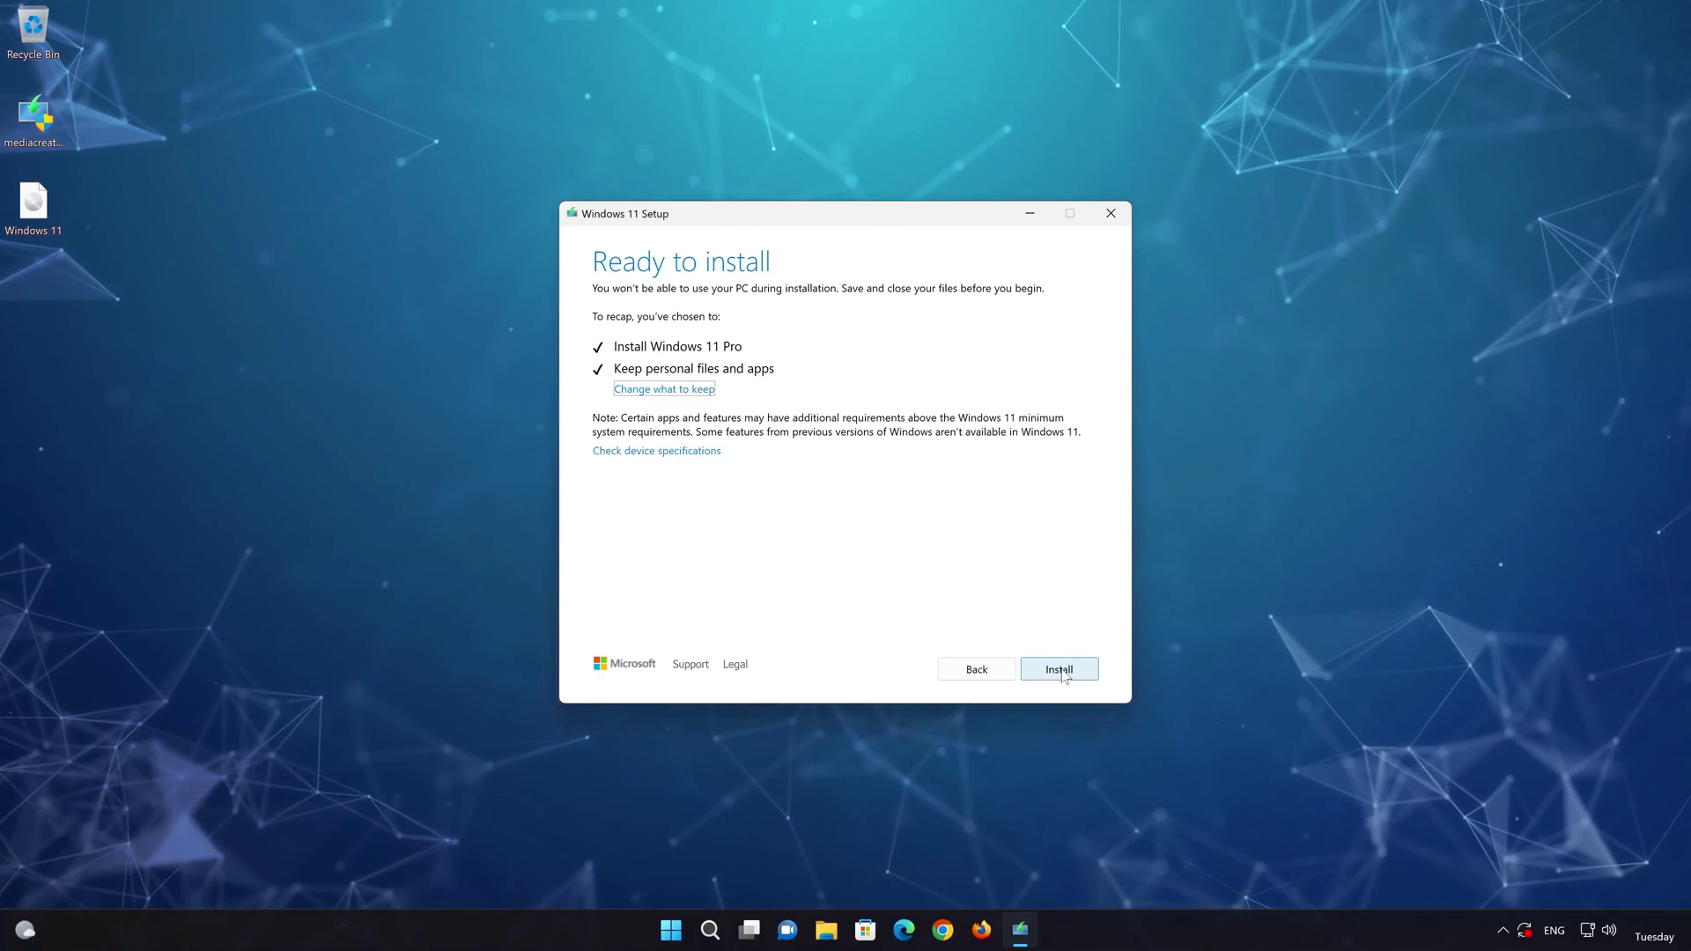
{"action": "left_click", "coordinate": [714, 388]}
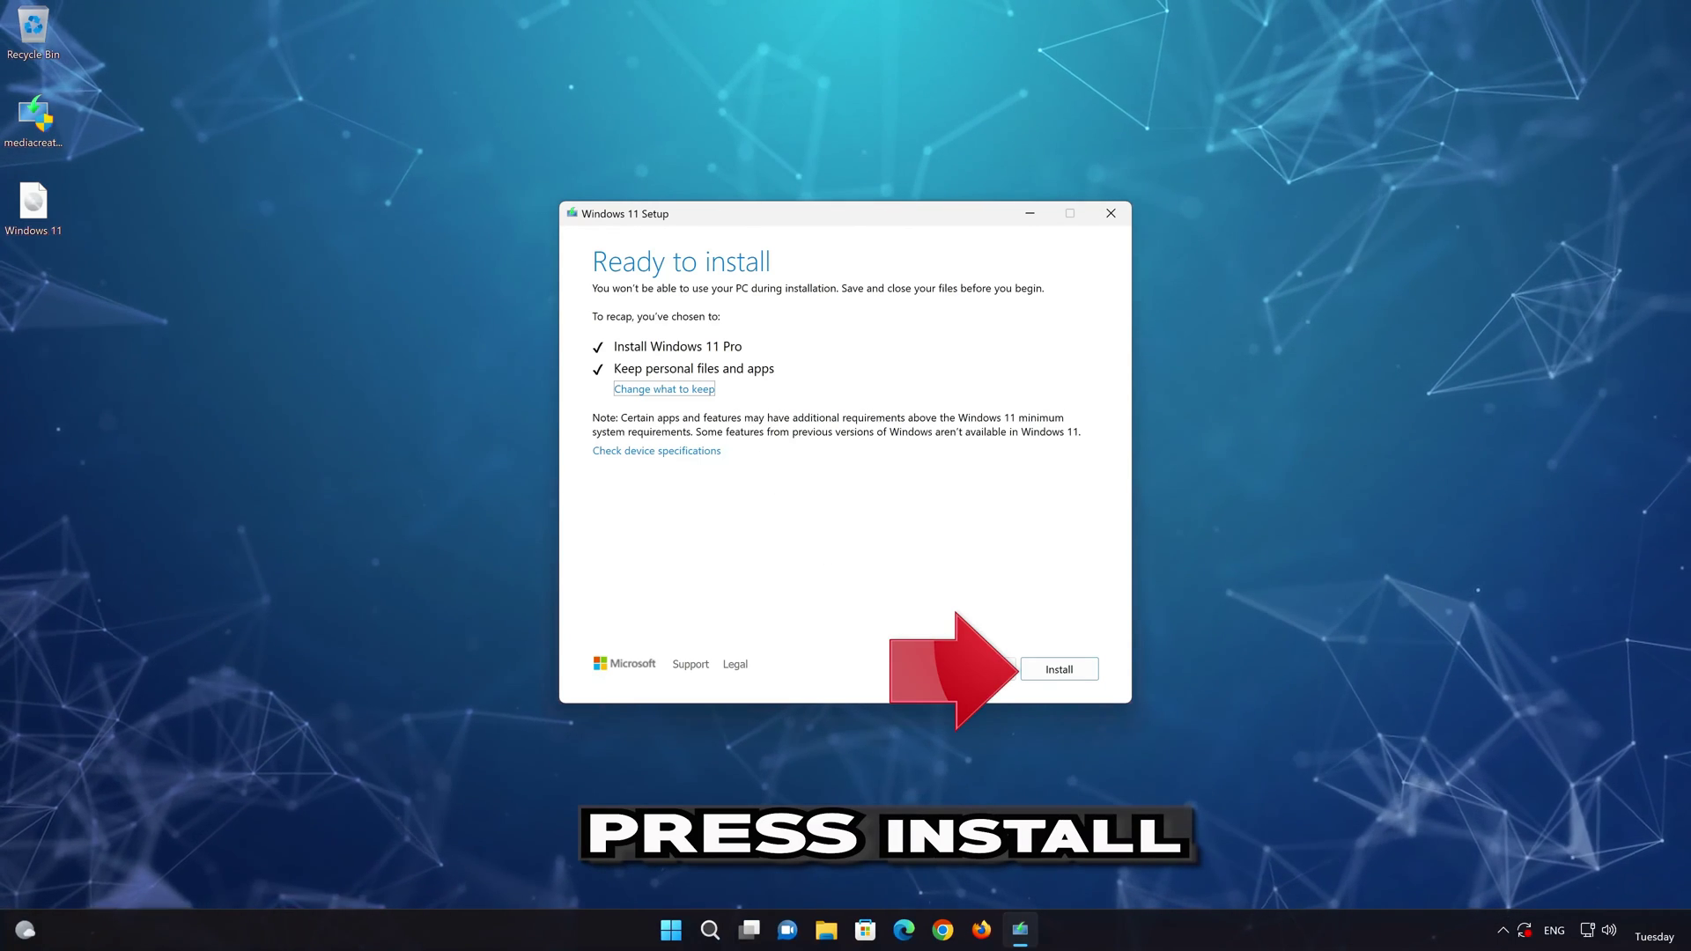
{"action": "left_click", "coordinate": [1082, 675]}
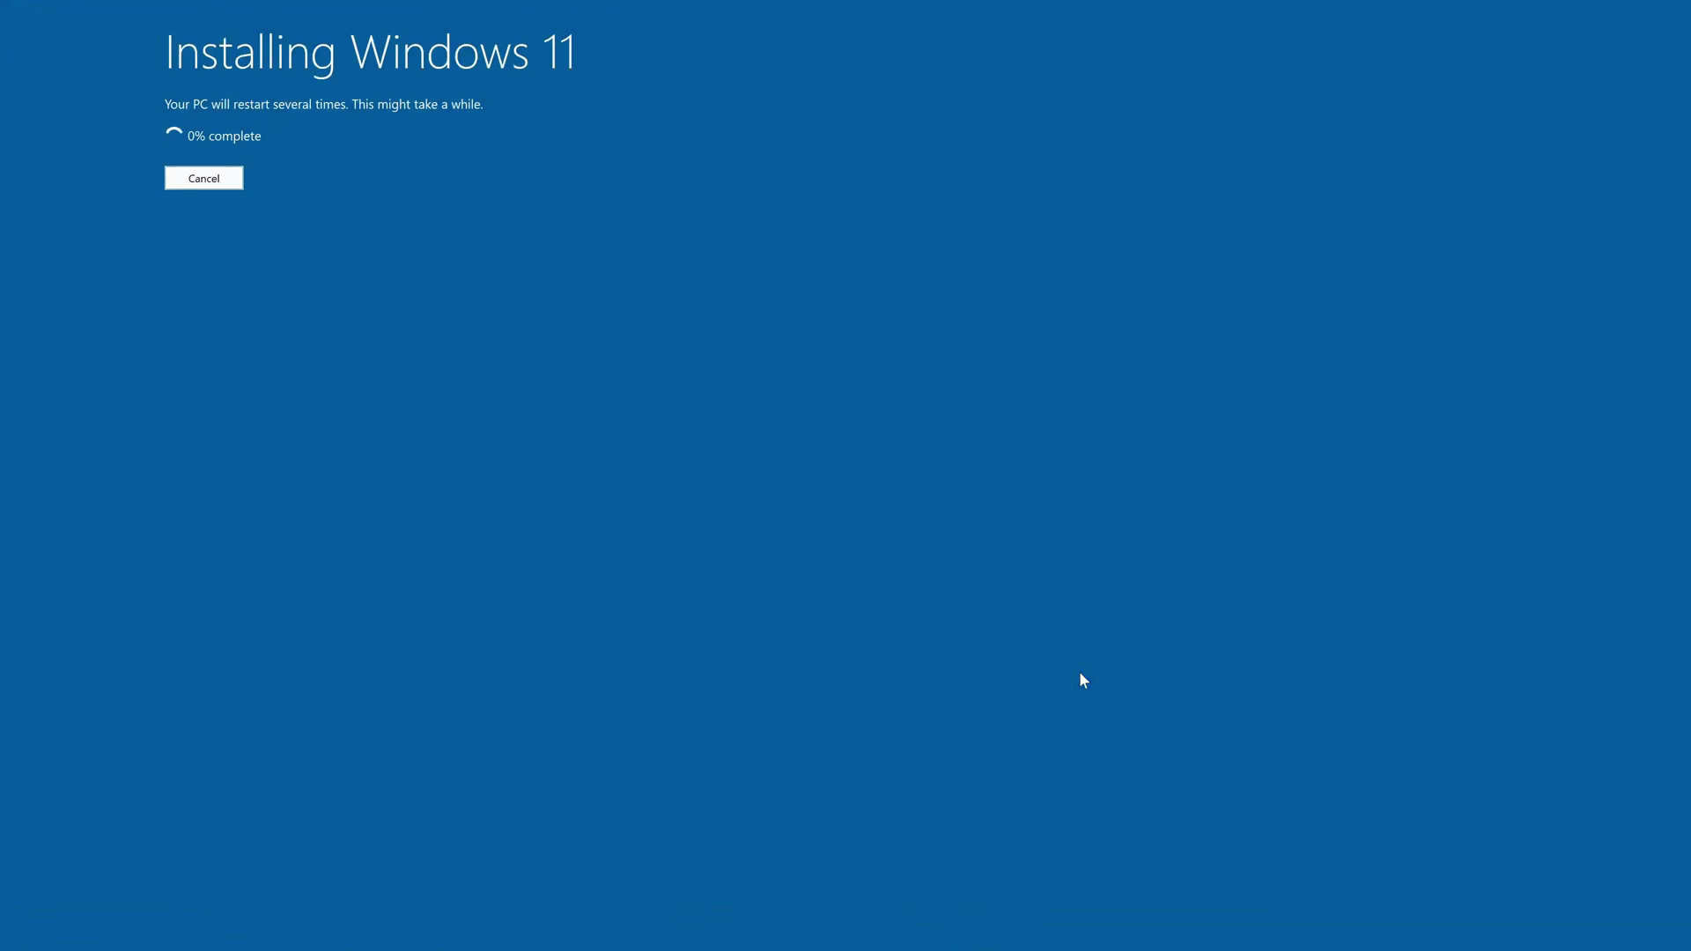